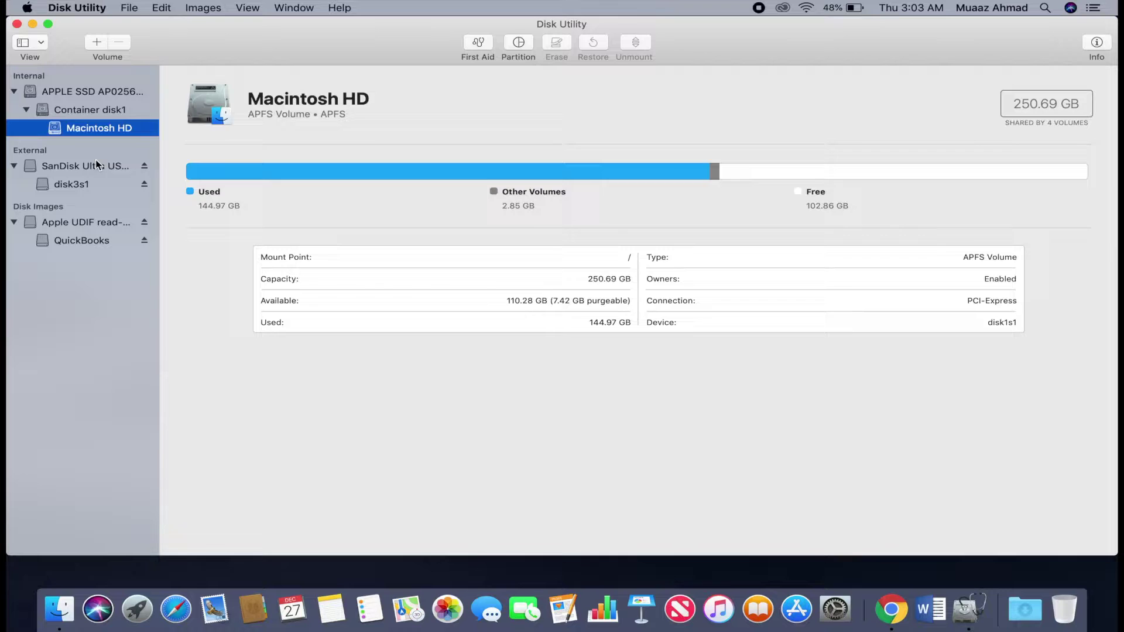
- Erase the SanDisk USB drive with GUID Partition Map as 'Untitled', then quit Disk Utility
left_click(96, 162)
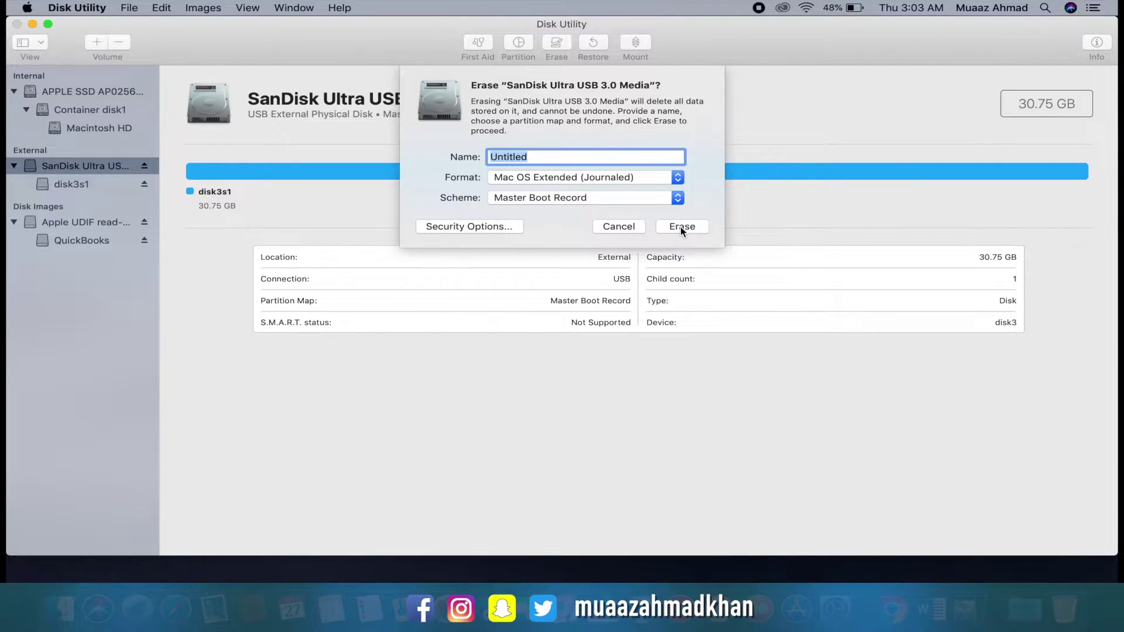
left_click(658, 205)
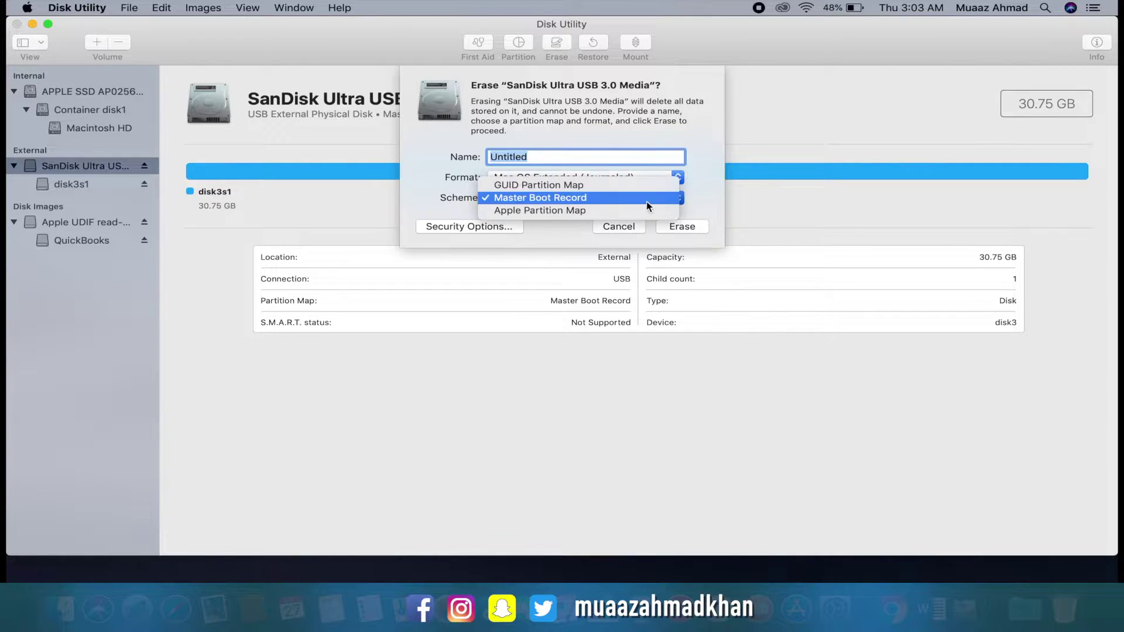
left_click(624, 184)
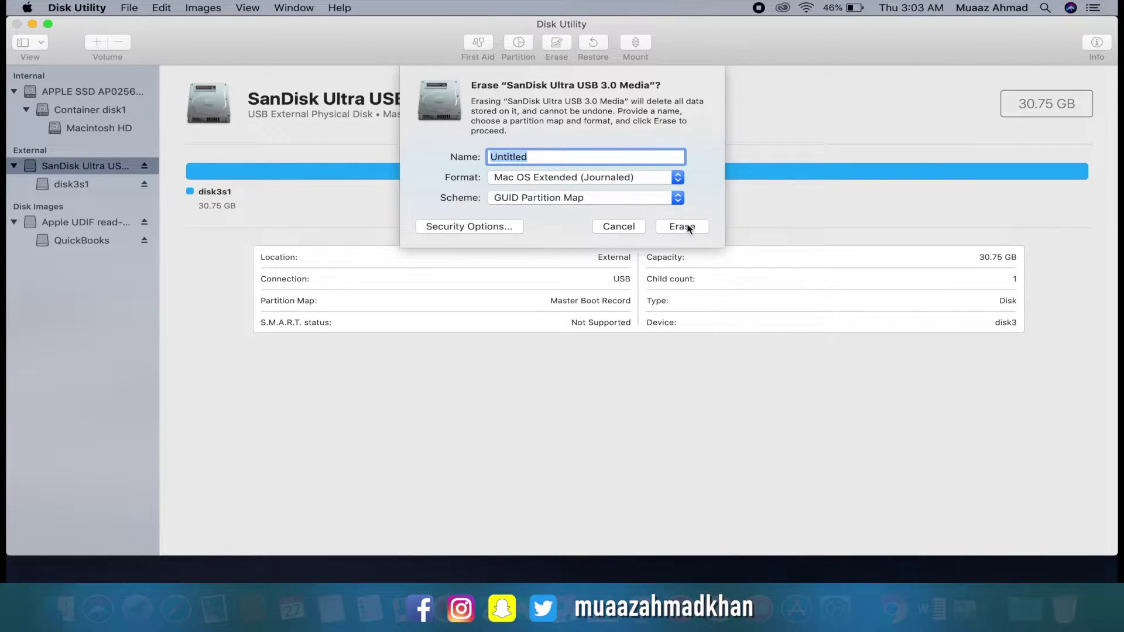
left_click(690, 227)
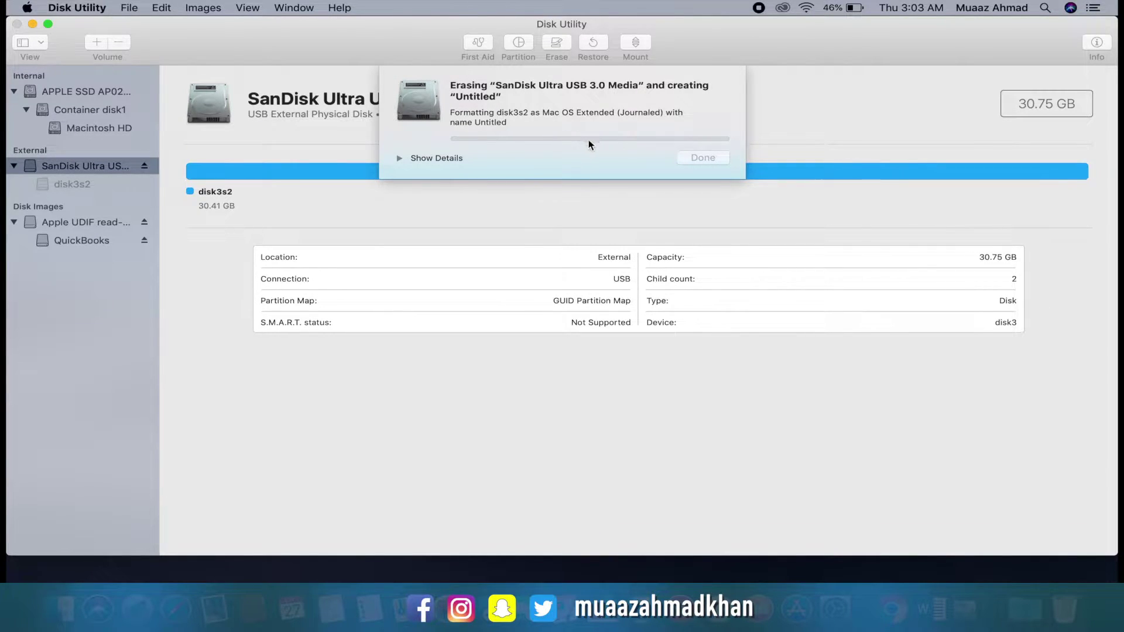
left_click(399, 149)
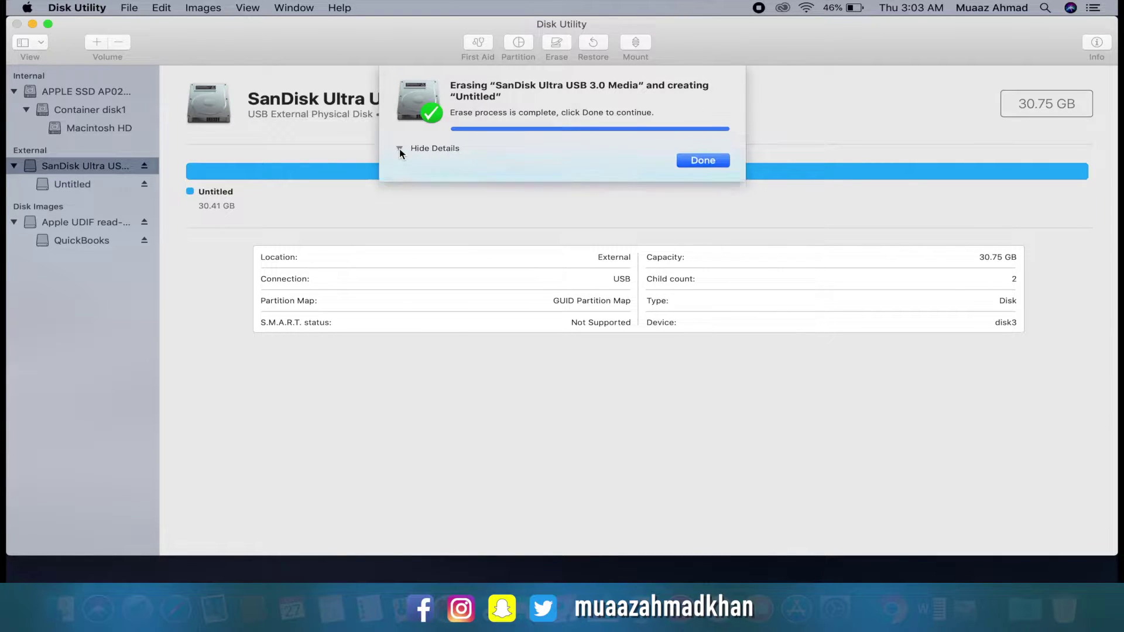
left_click(704, 286)
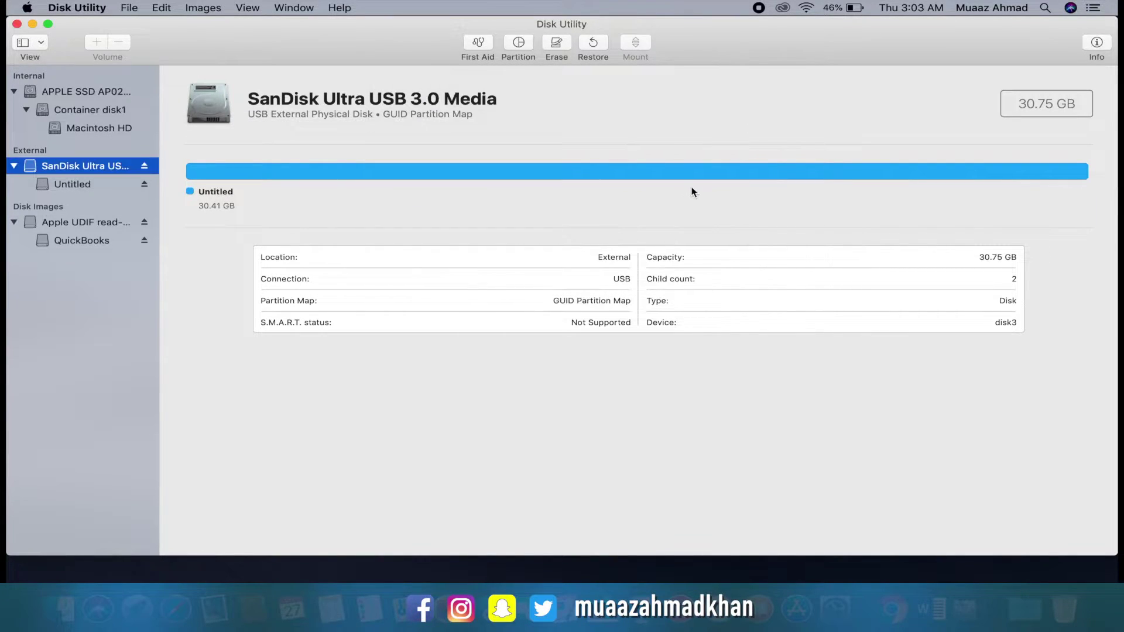
left_click(17, 24)
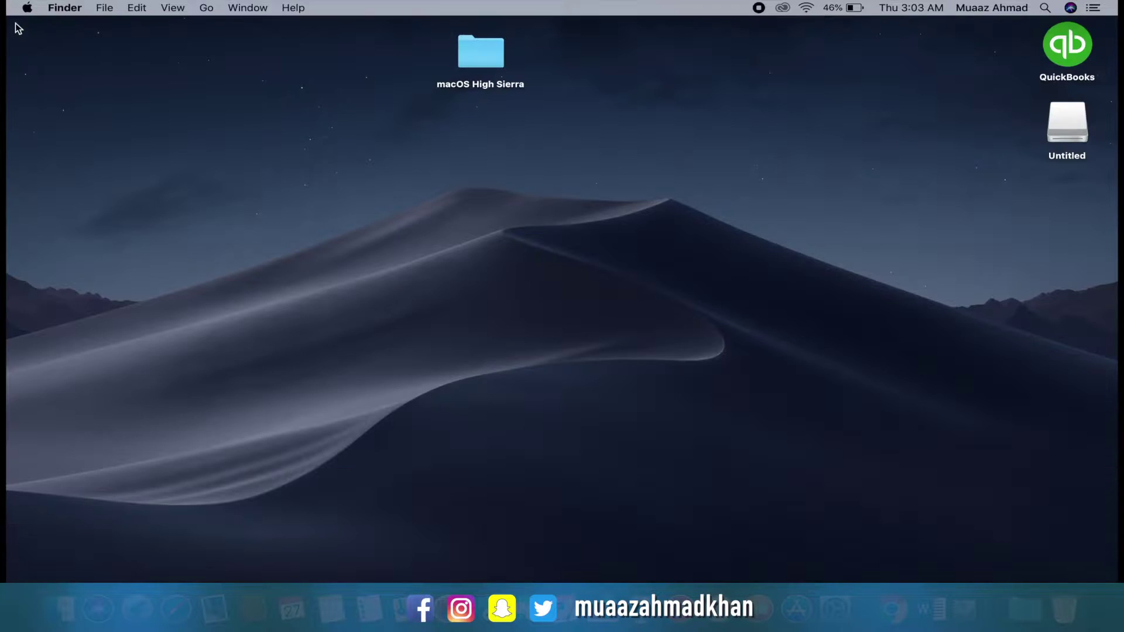
- Launch UniBeast from the macOS High Sierra folder and accept the license agreement
double_click(475, 69)
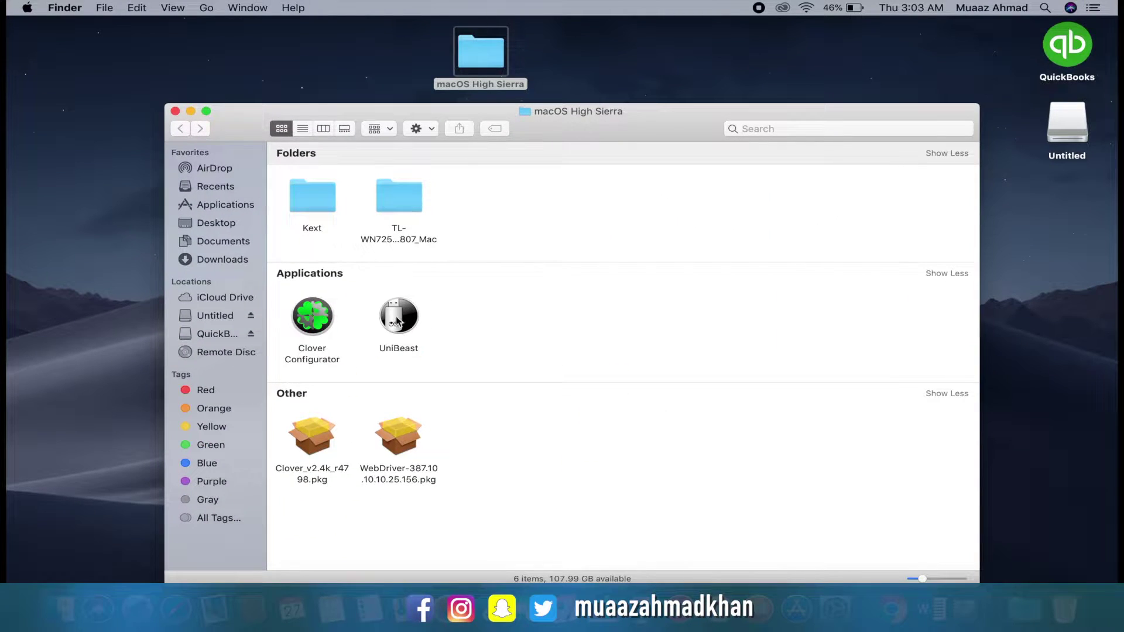
double_click(397, 321)
left_click(788, 460)
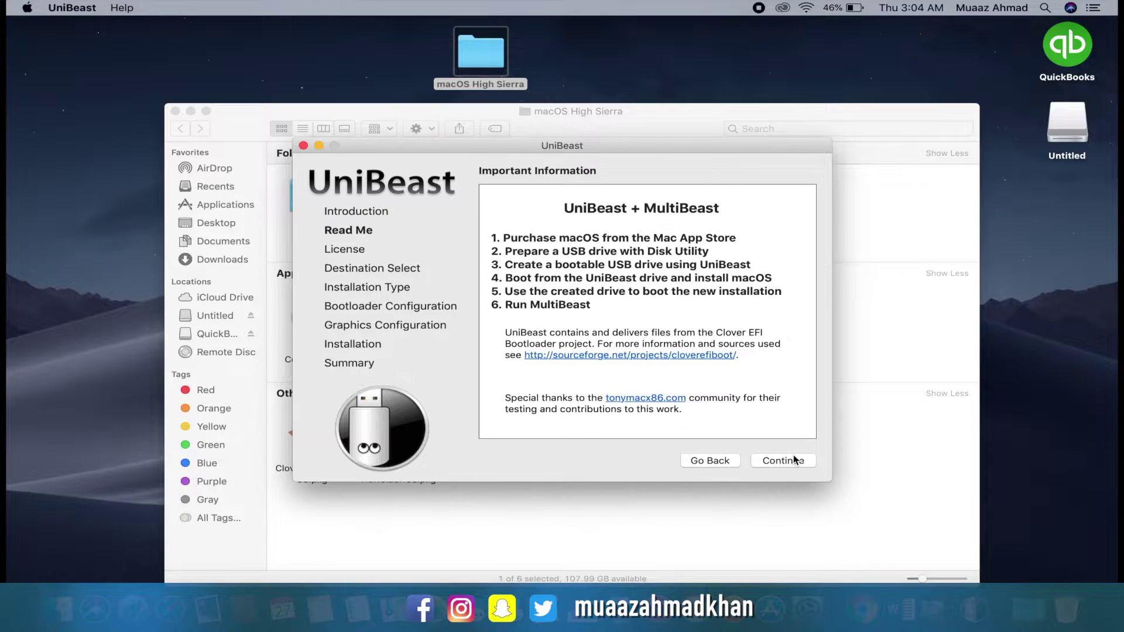
left_click(794, 460)
left_click(787, 460)
left_click(788, 460)
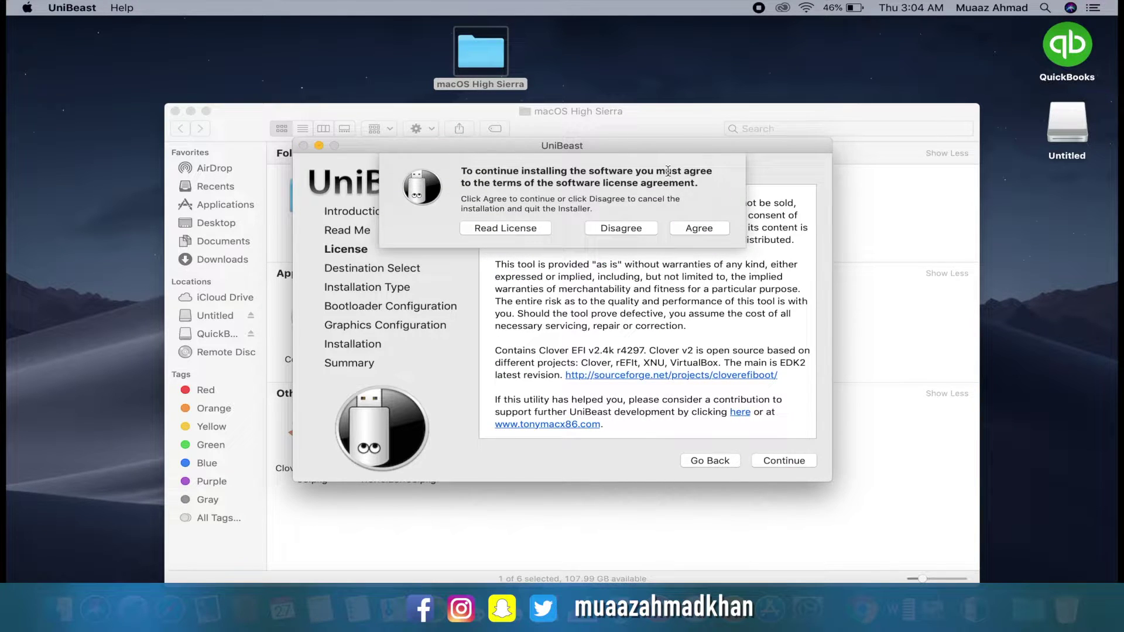
left_click(700, 227)
- Target the Untitled drive with High Sierra, UEFI Boot Mode and Inject NVIDIA
left_click(561, 257)
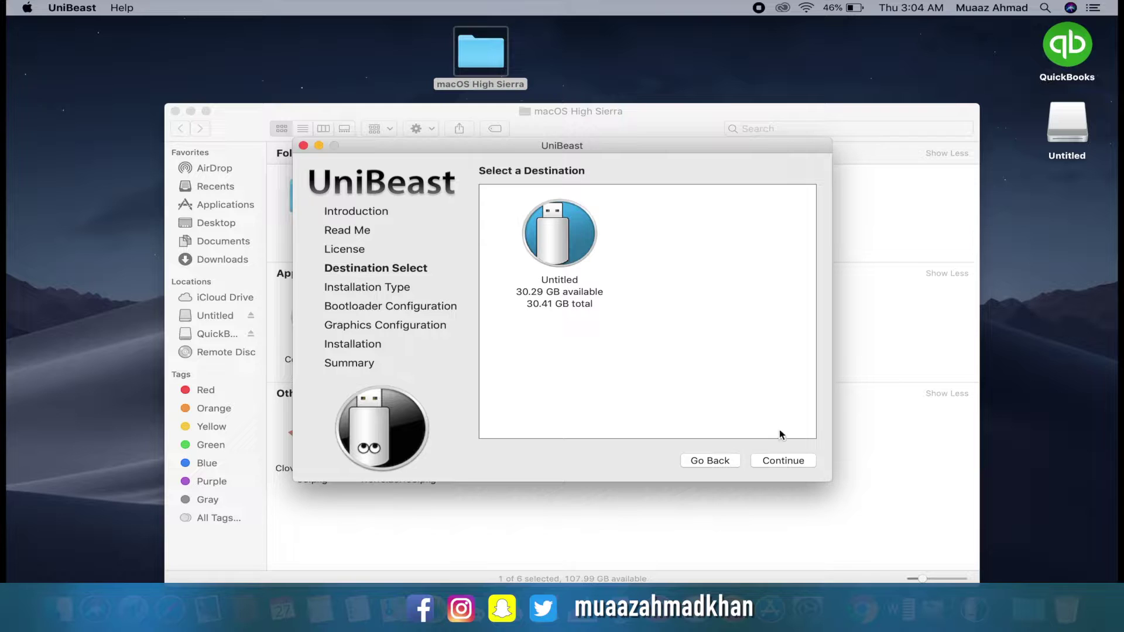
left_click(785, 460)
left_click(787, 461)
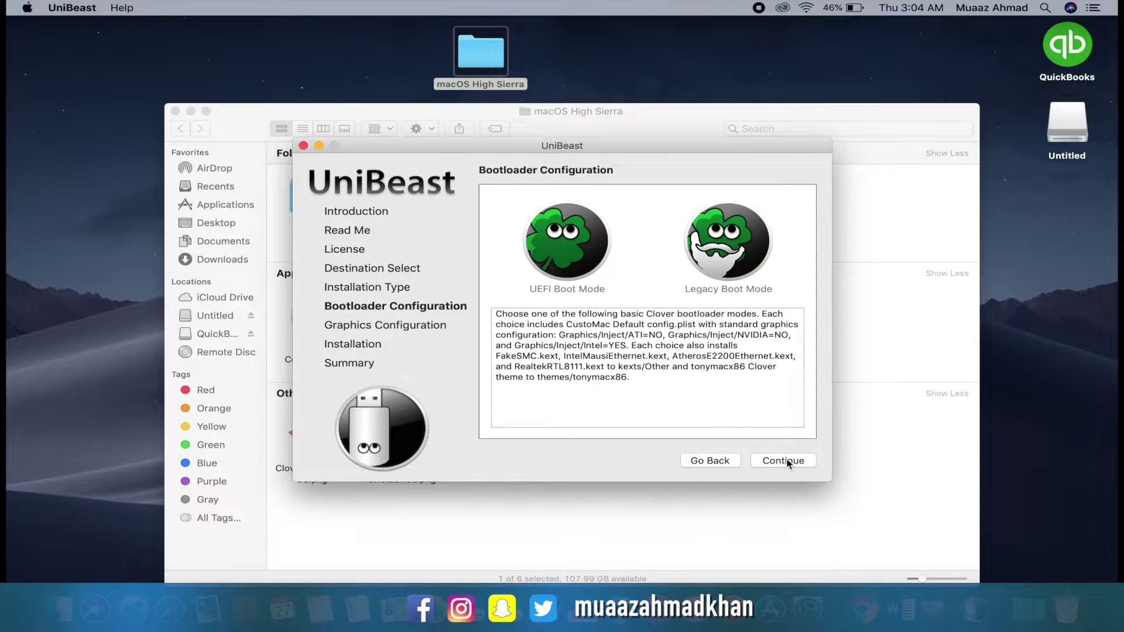
left_click(567, 243)
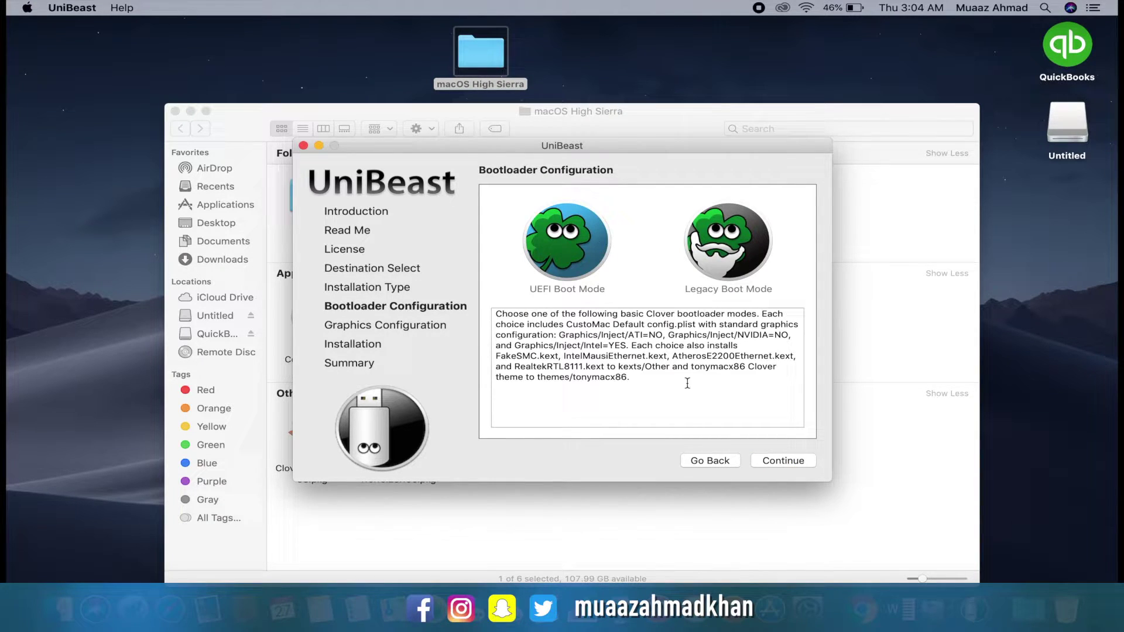
left_click(769, 463)
left_click(500, 287)
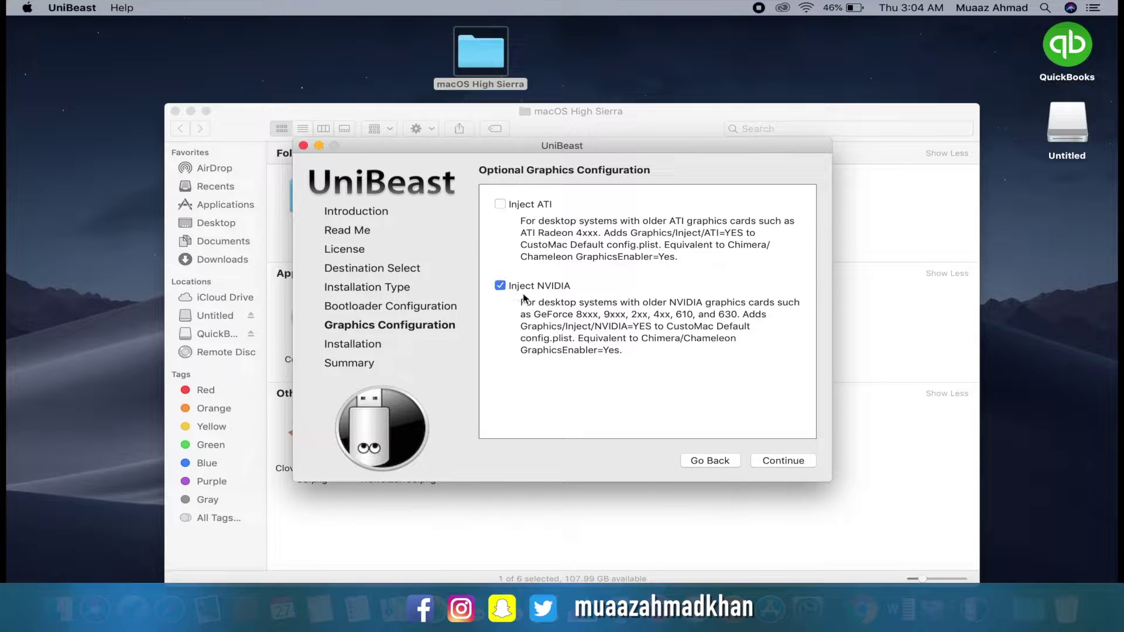
left_click(800, 466)
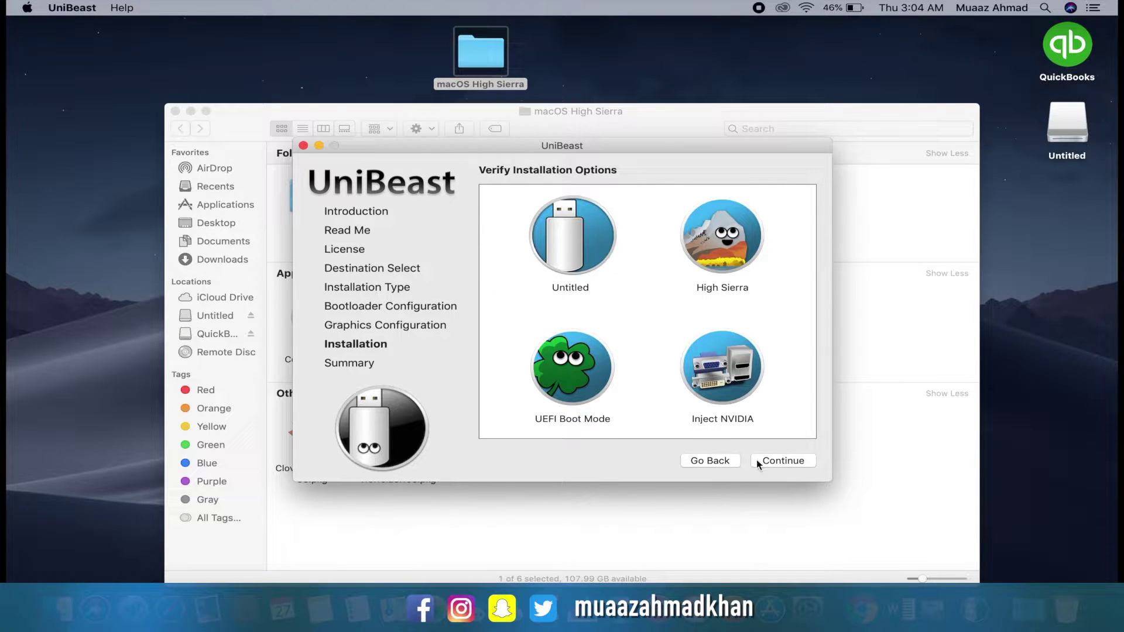
- Start creating the bootable drive, entering the admin account name and password
left_click(759, 464)
type("Muaaz Ahmad")
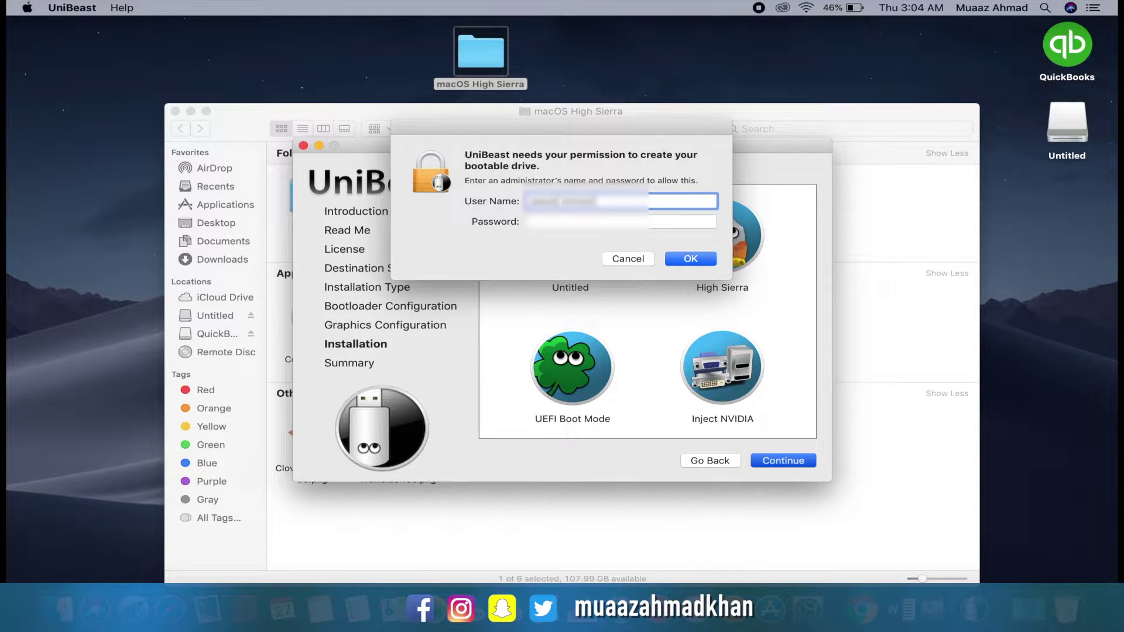
key("Tab")
type("password")
key("Return")
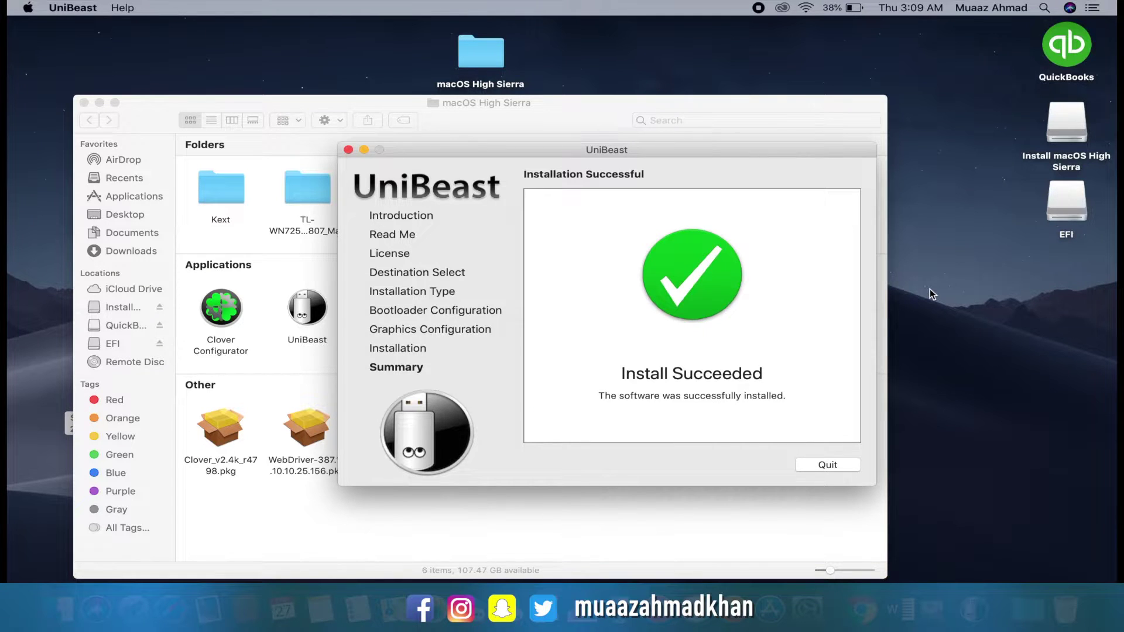
- Quit UniBeast and copy the six folder items onto the Install macOS High Sierra drive
left_click(828, 465)
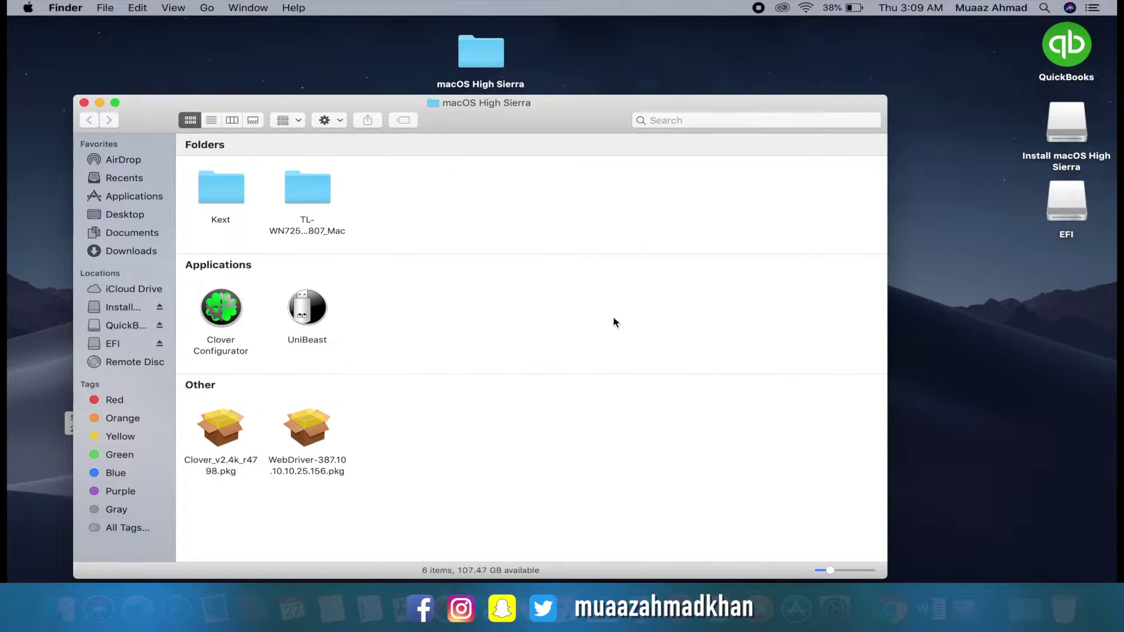
left_click_drag(403, 184, 209, 475)
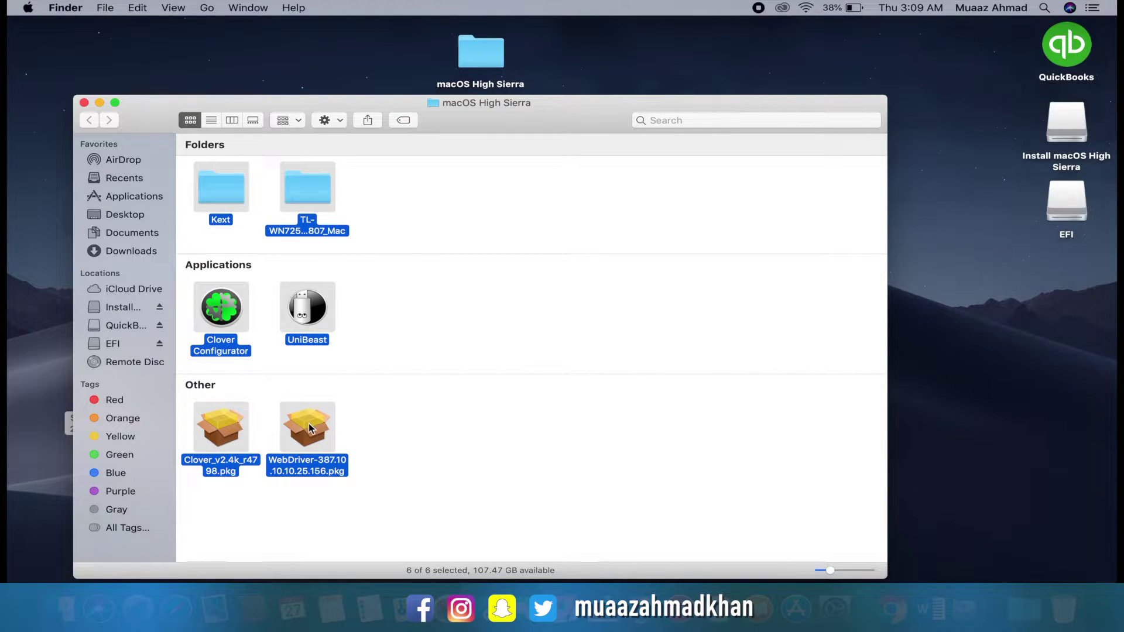
left_click_drag(309, 427, 1067, 121)
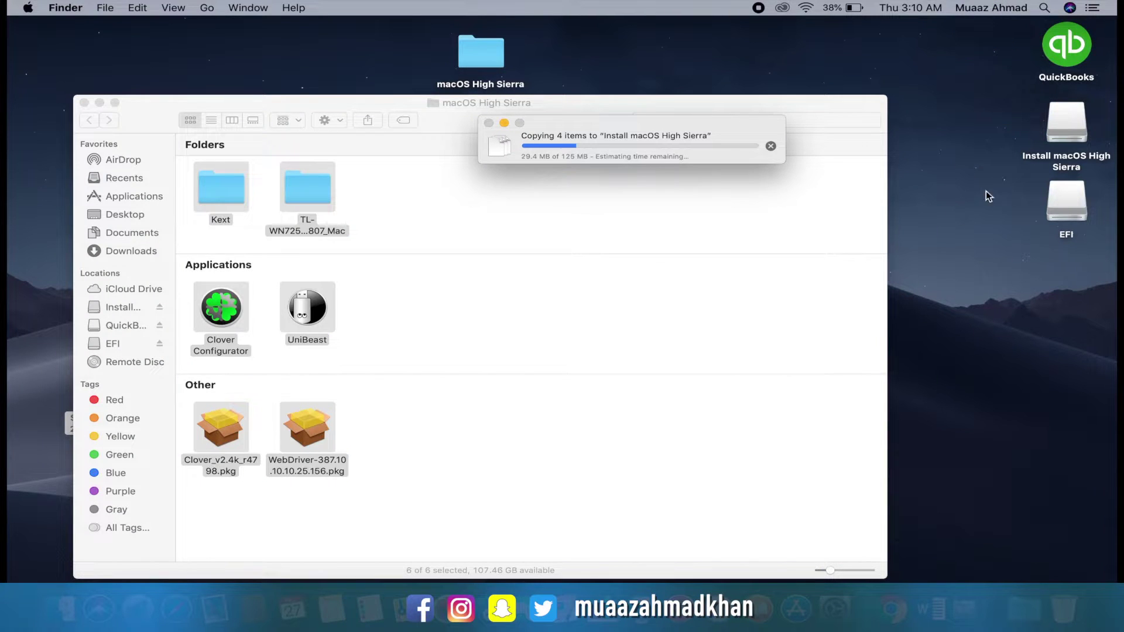
double_click(1064, 134)
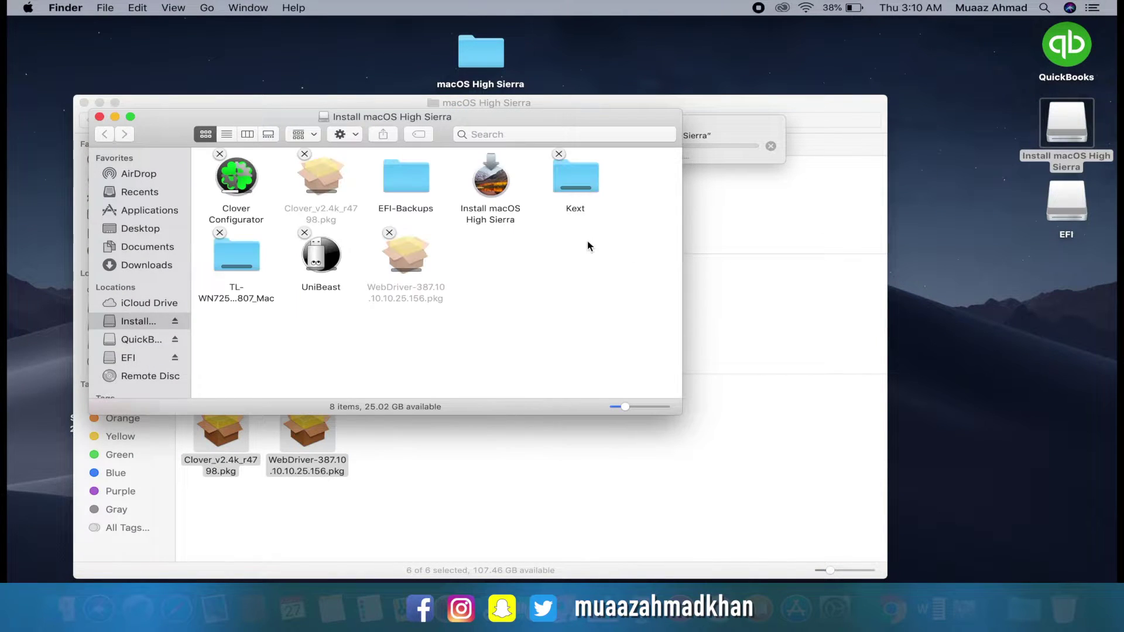
left_click_drag(527, 121, 749, 198)
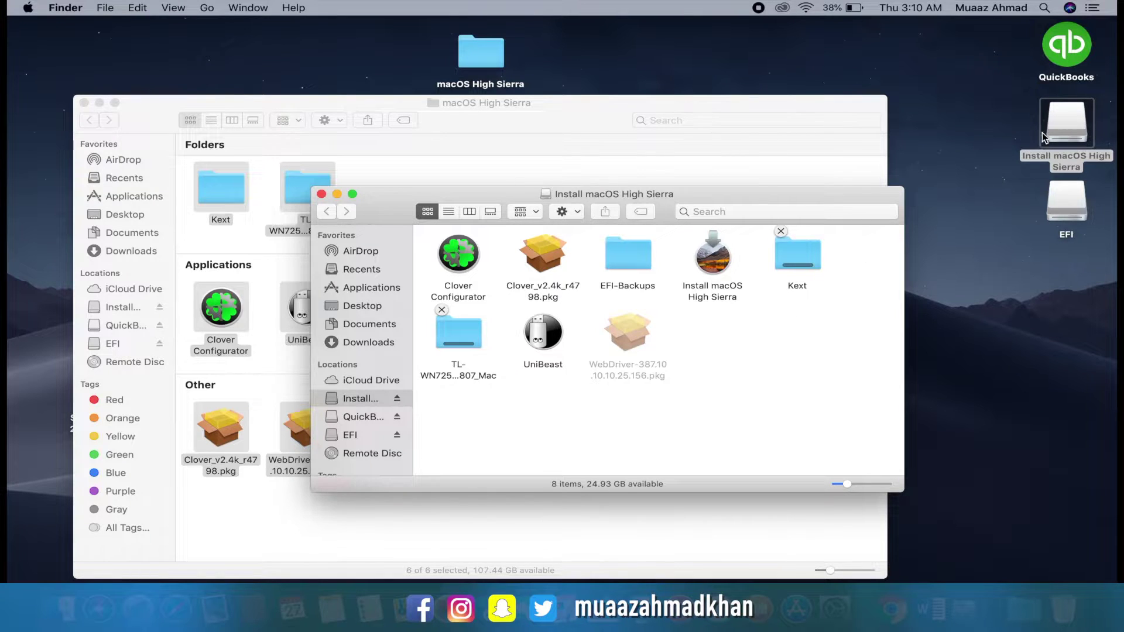
- Browse the EFI volume to EFI > CLOVER > kexts > Other, then close those windows
left_click(1057, 195)
double_click(1062, 210)
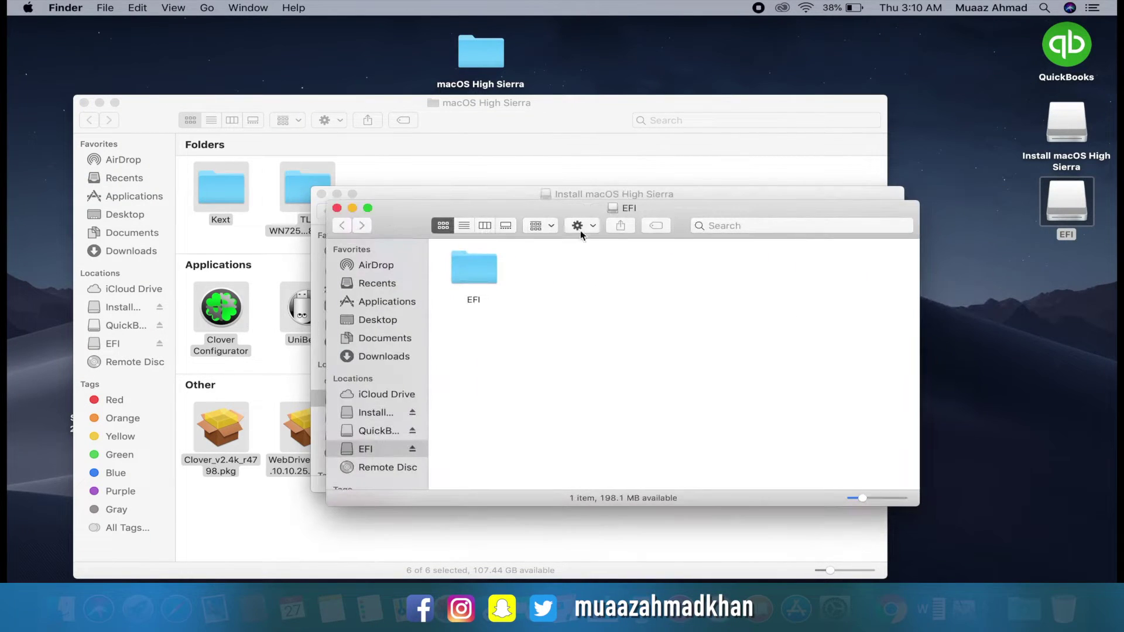
double_click(472, 271)
double_click(547, 269)
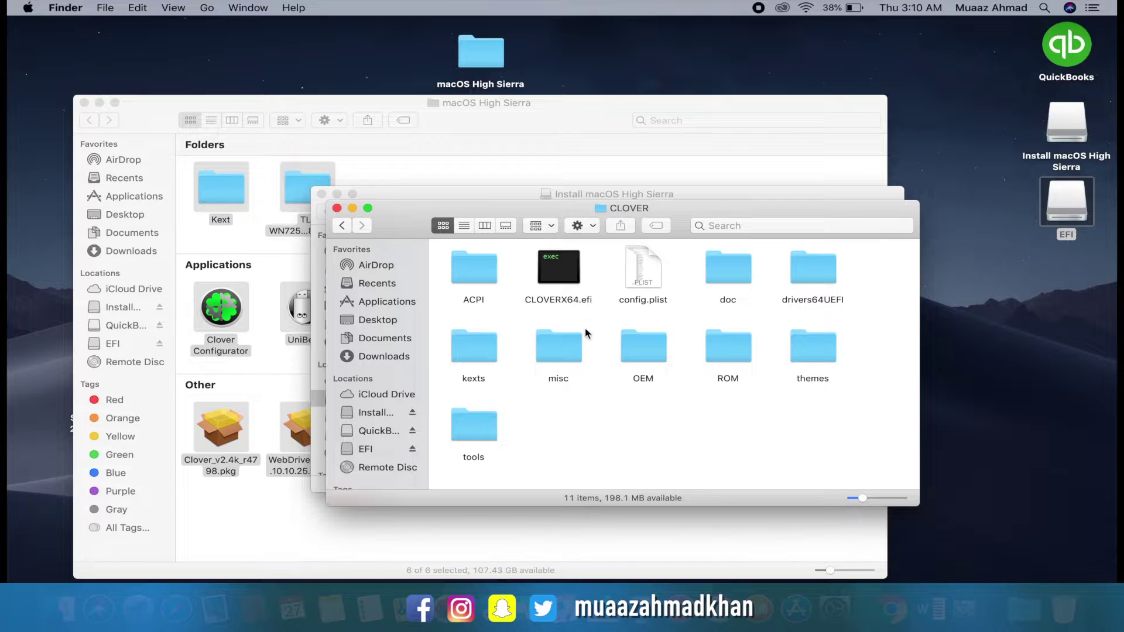
double_click(474, 347)
double_click(727, 347)
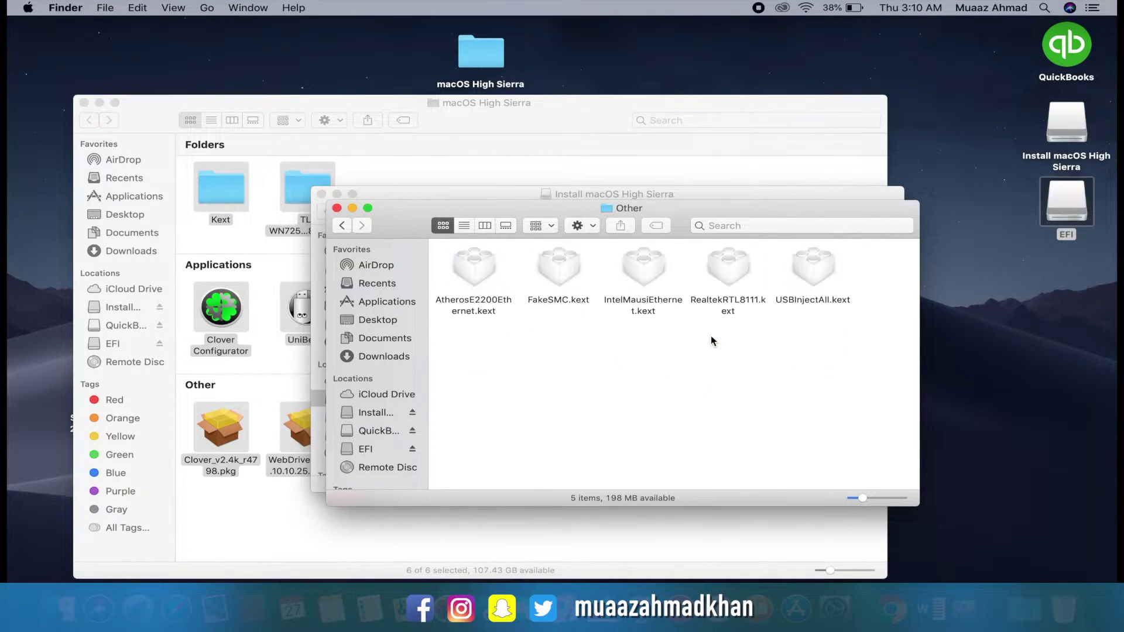
left_click(322, 197)
left_click(326, 196)
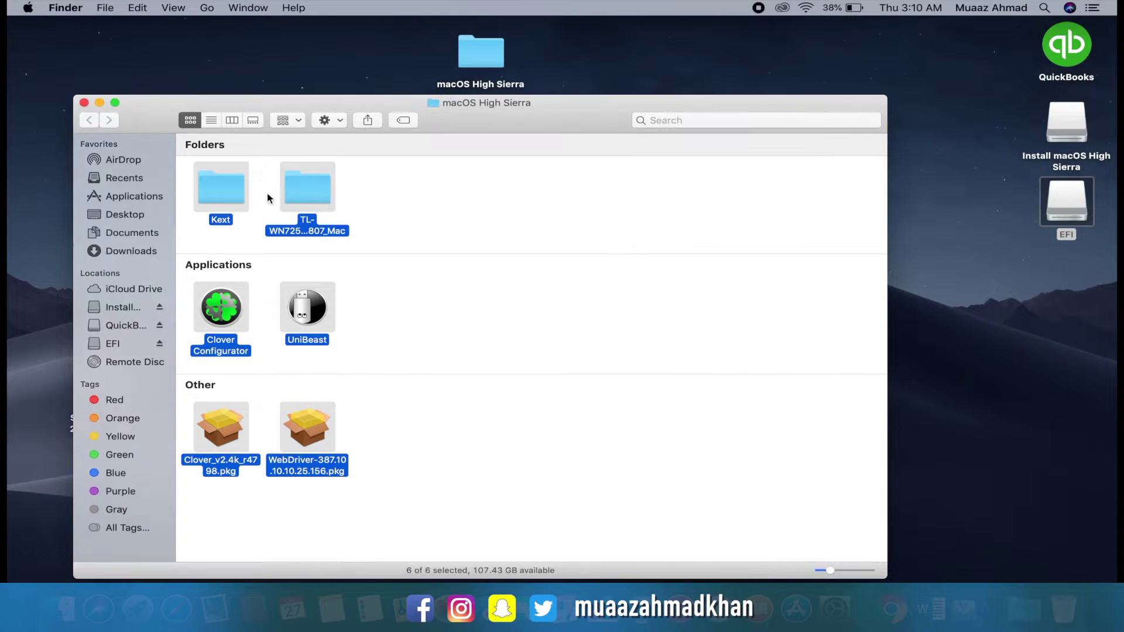
- Copy the four kexts from the Kext folder into EFI's CLOVER kexts Other folder
double_click(212, 180)
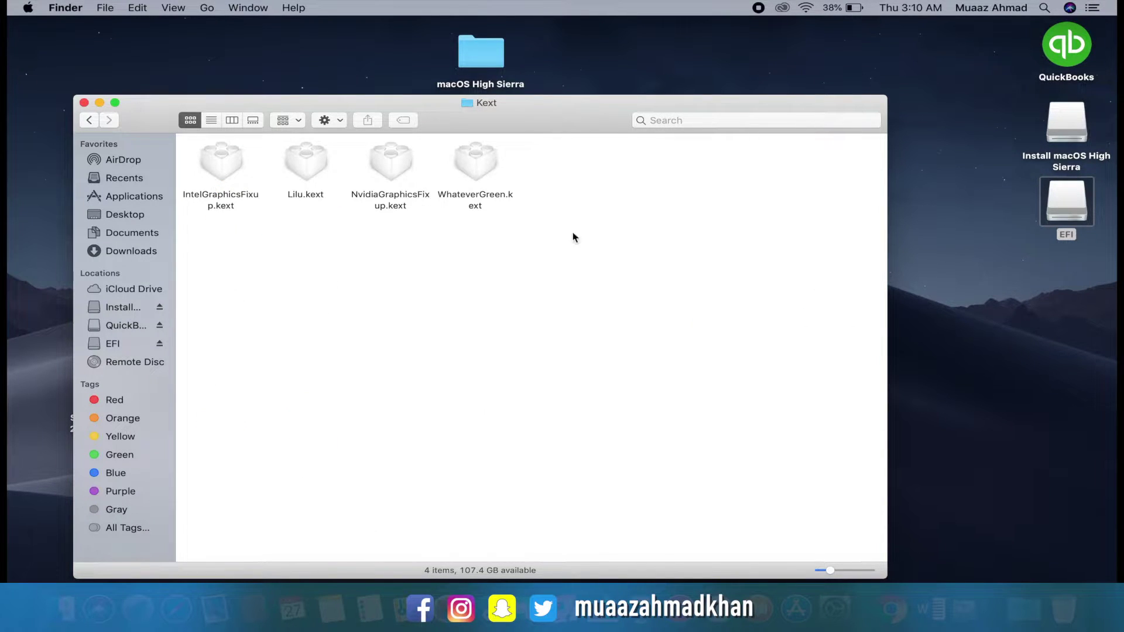
left_click_drag(591, 239, 237, 160)
right_click(237, 160)
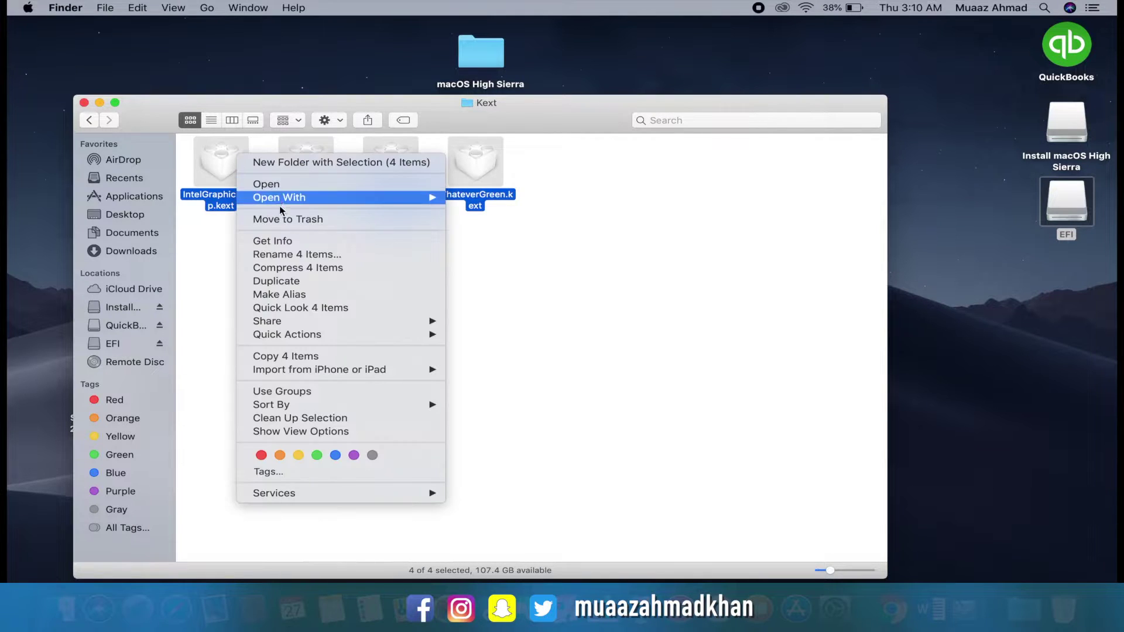
left_click(289, 357)
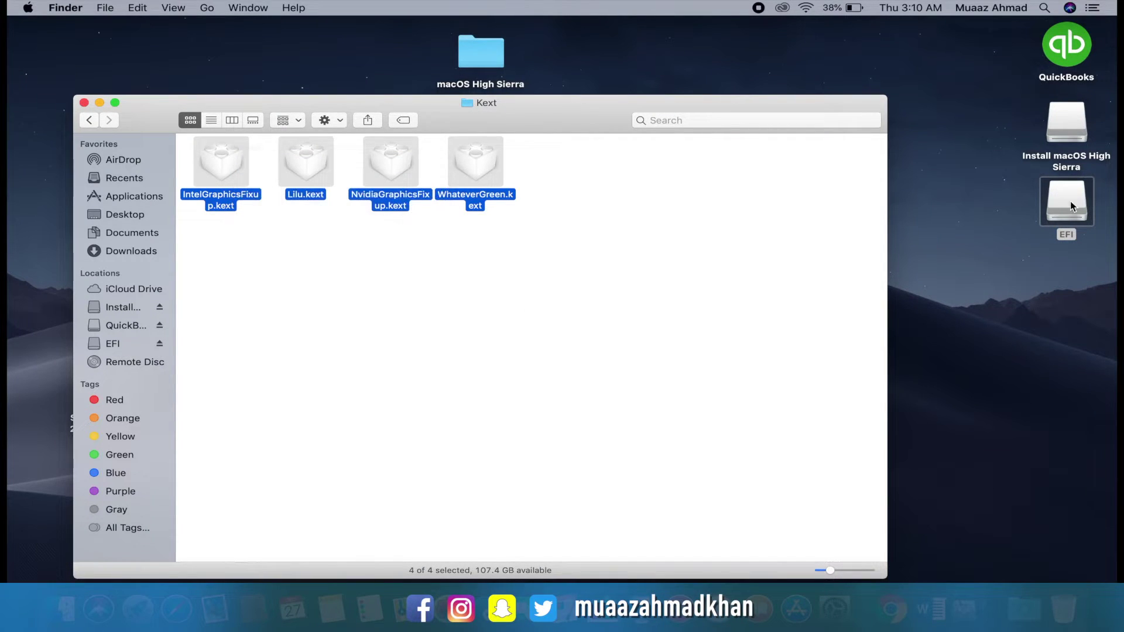
double_click(1070, 203)
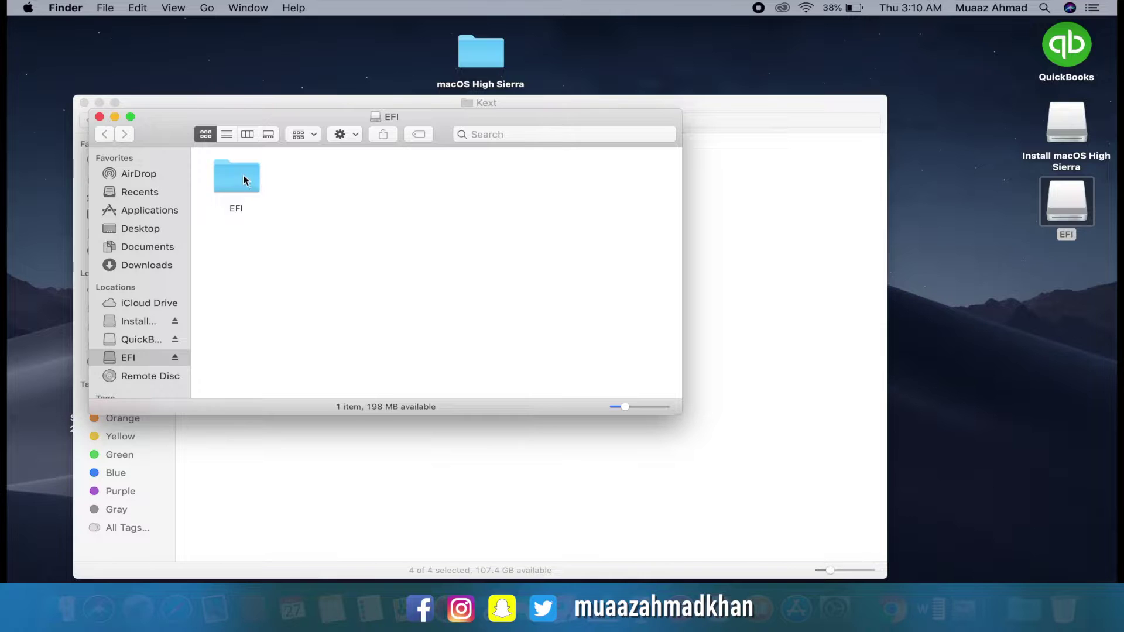
double_click(243, 174)
double_click(316, 178)
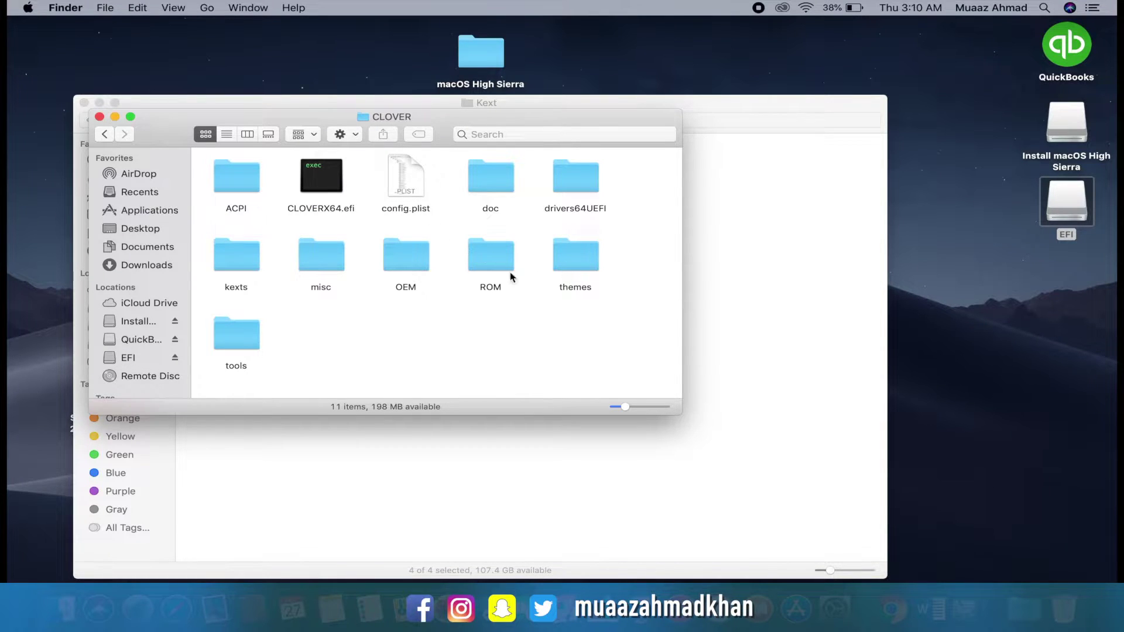
double_click(246, 269)
double_click(490, 255)
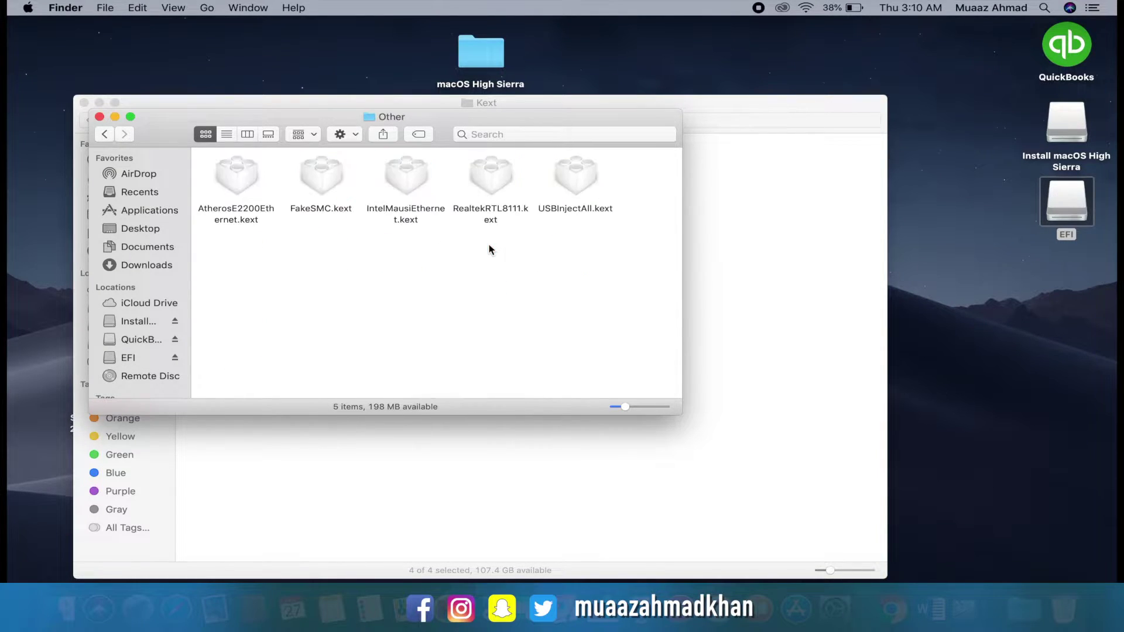
right_click(493, 303)
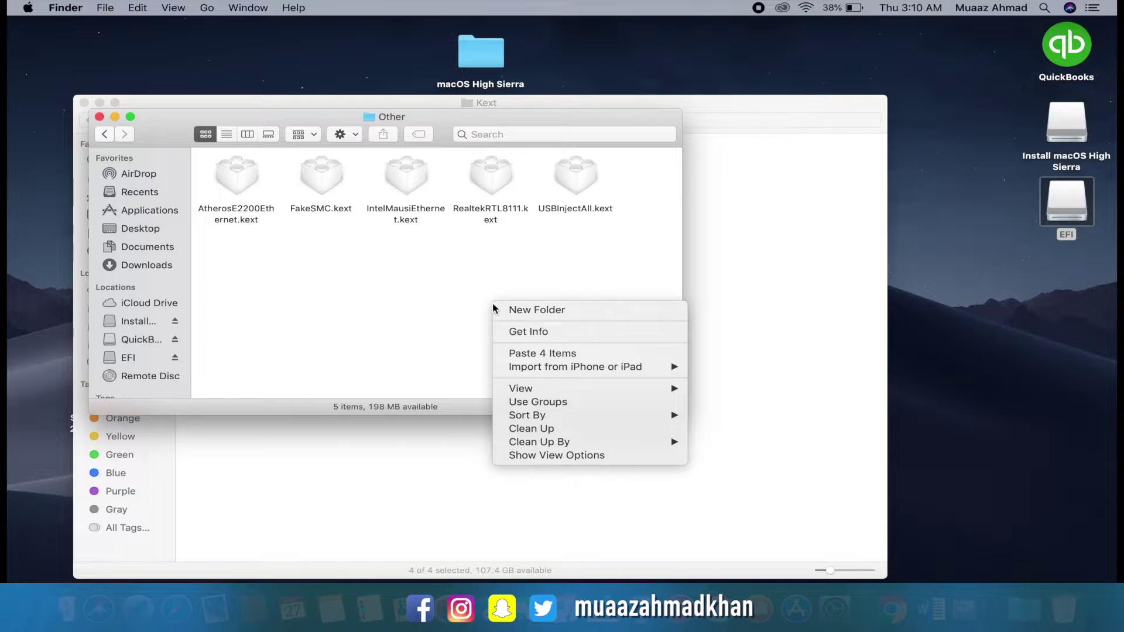
left_click(545, 351)
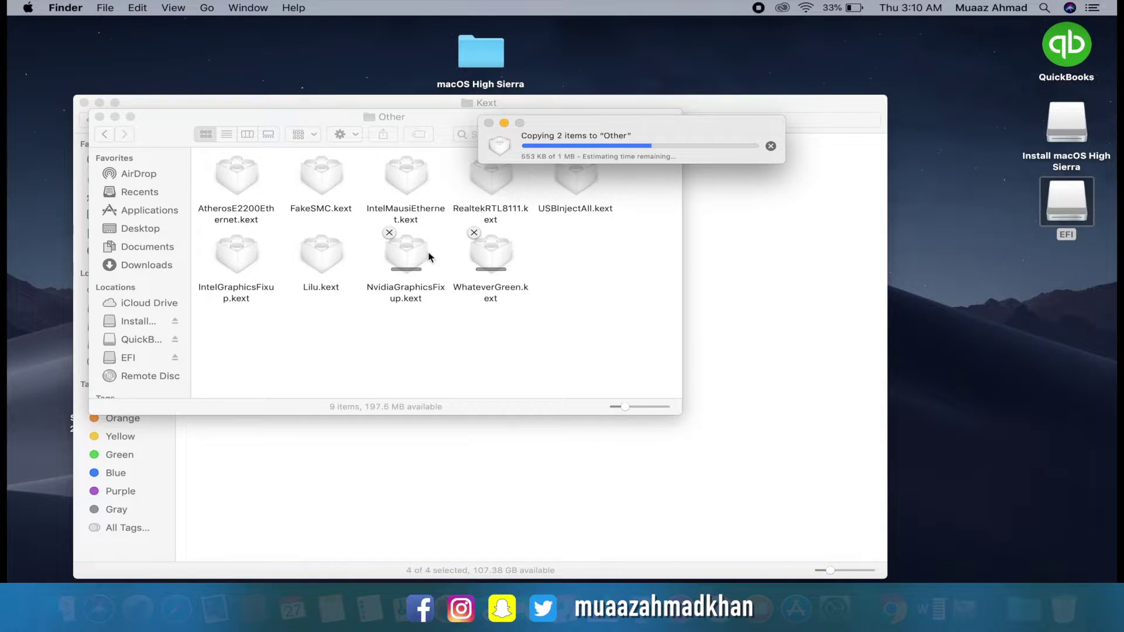
- Close the folder windows and eject all volumes of the Install macOS High Sierra drive
left_click(100, 117)
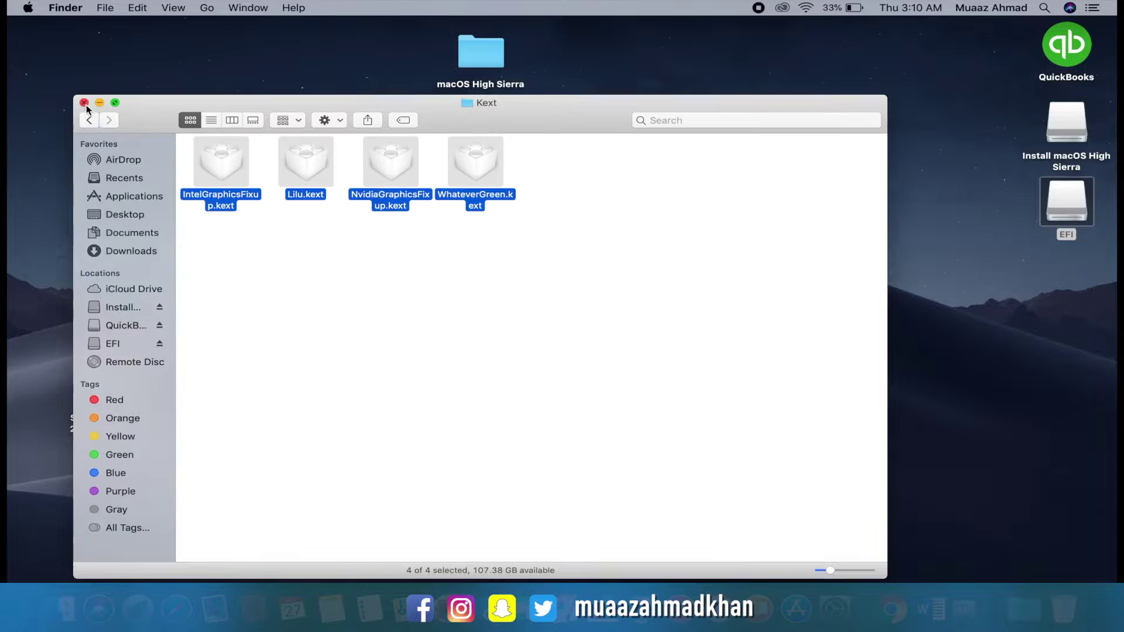
left_click(85, 103)
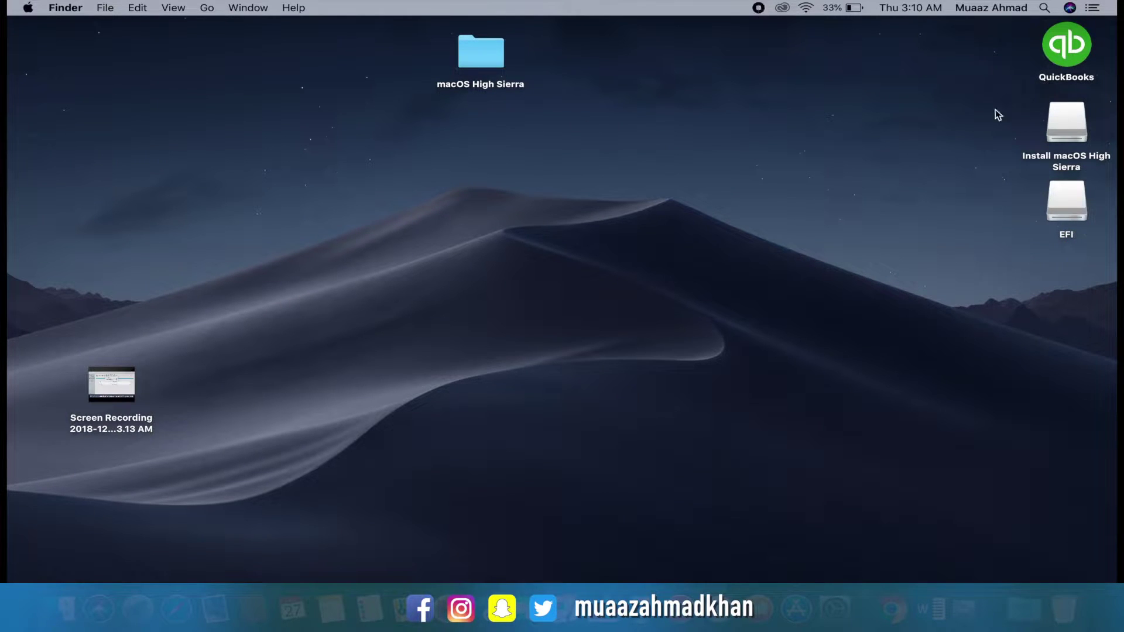
left_click(1067, 124)
right_click(1077, 124)
left_click(856, 167)
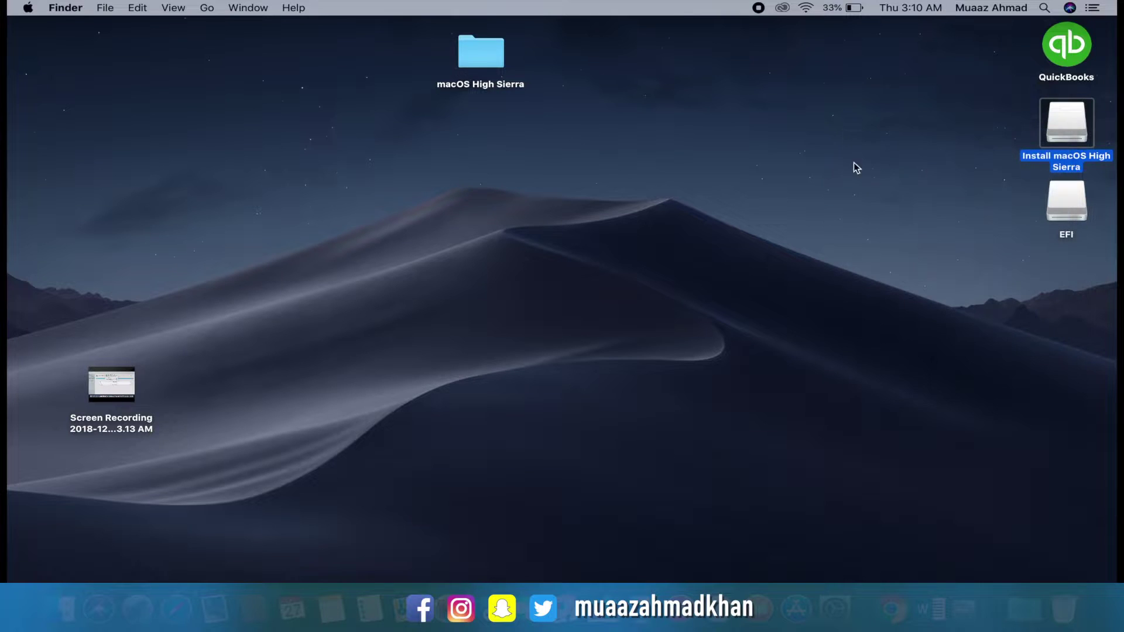
left_click(609, 262)
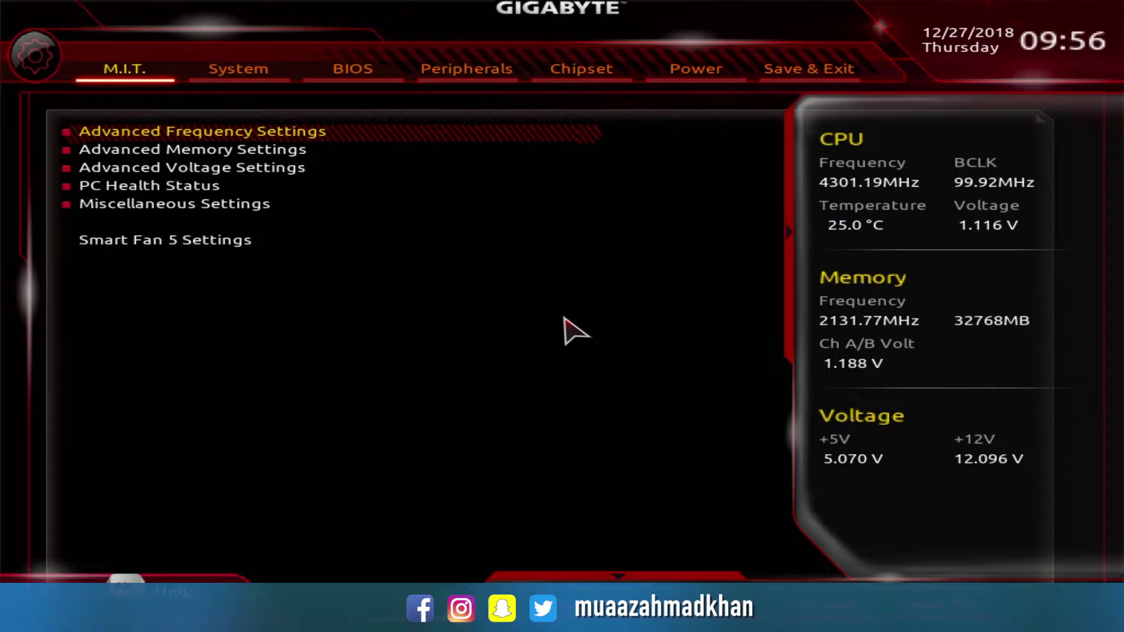
- Load Optimized Defaults from the BIOS save and exit settings
key("Right")
key("Right")
key("Right")
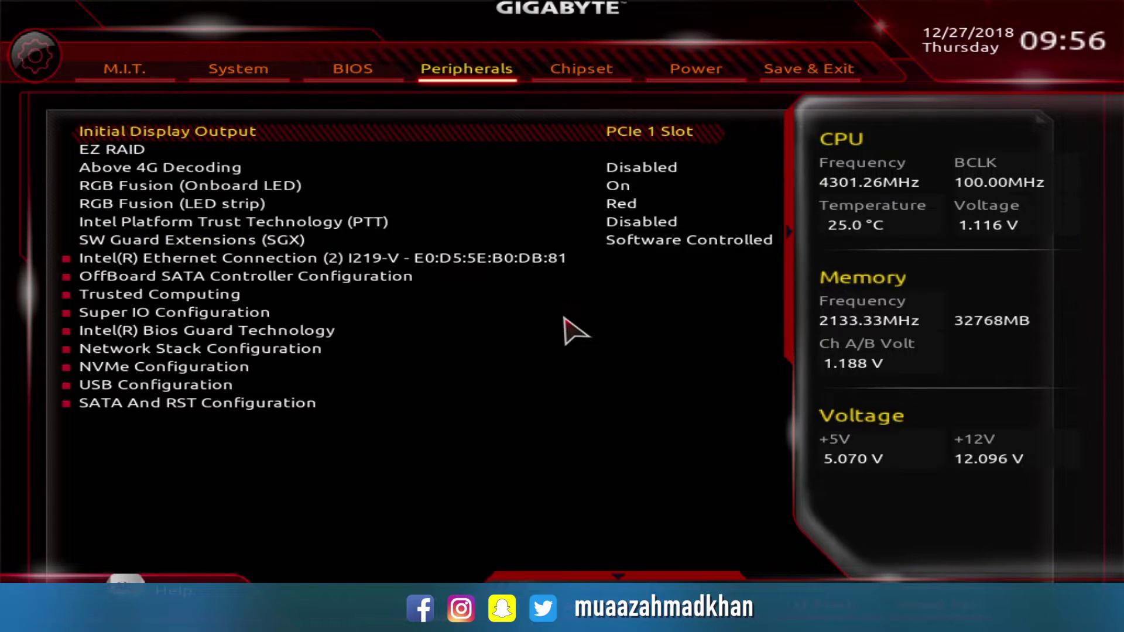
key("Right")
key("Right")
key("Right")
key("Down")
key("Up")
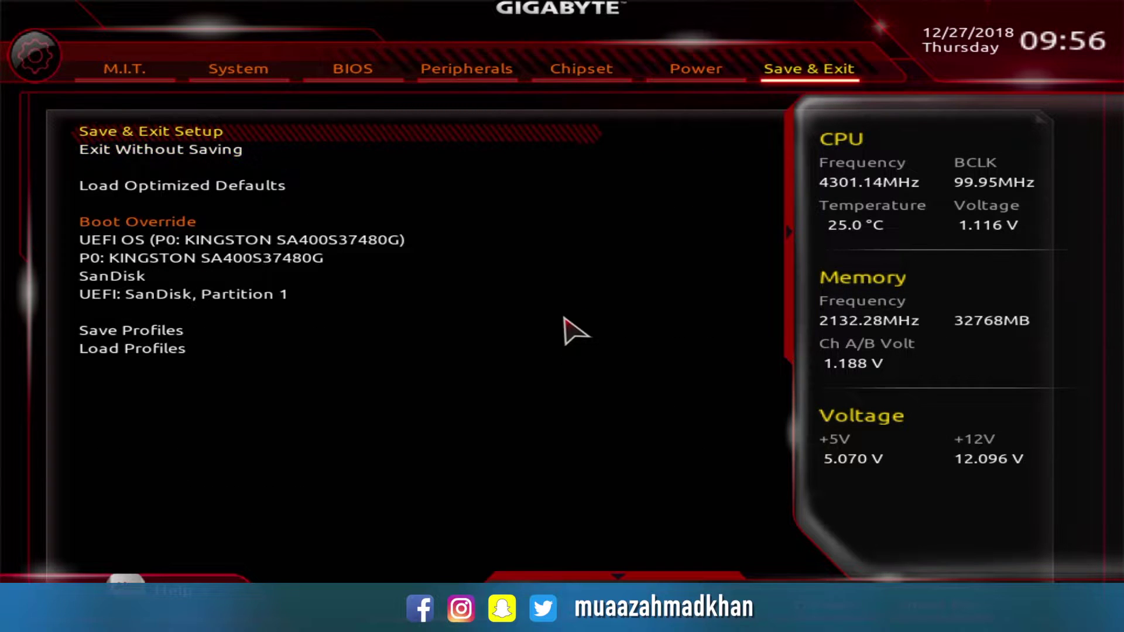
key("Down")
key("Down")
key("Return")
key("Return")
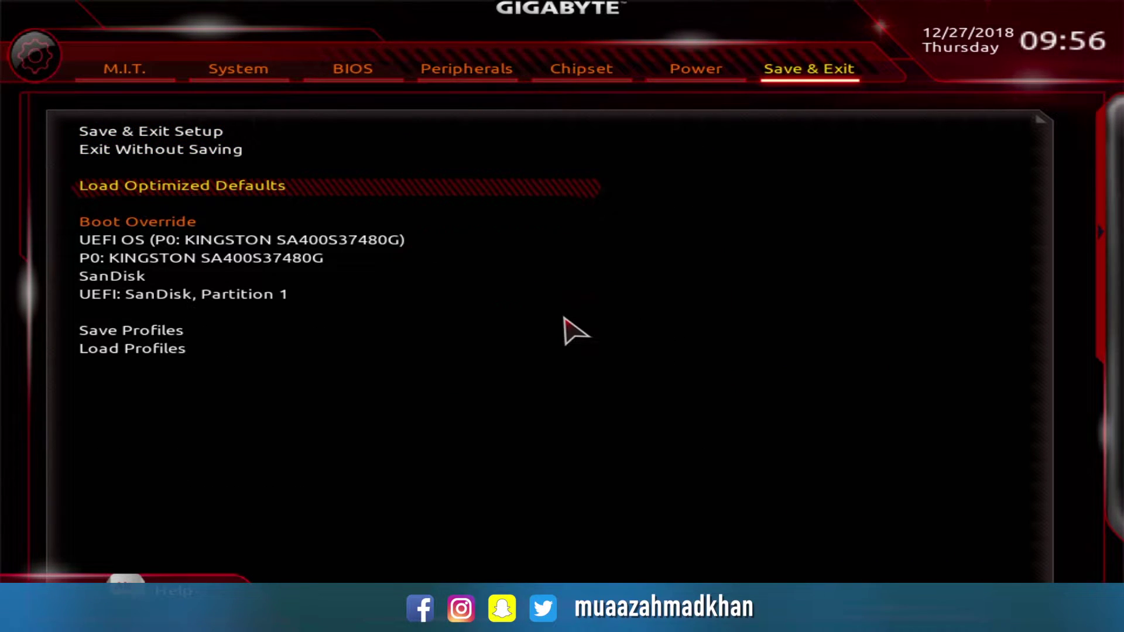
key("Right")
- Check the Extreme Memory Profile option in M.I.T. Advanced Frequency Settings
key("Return")
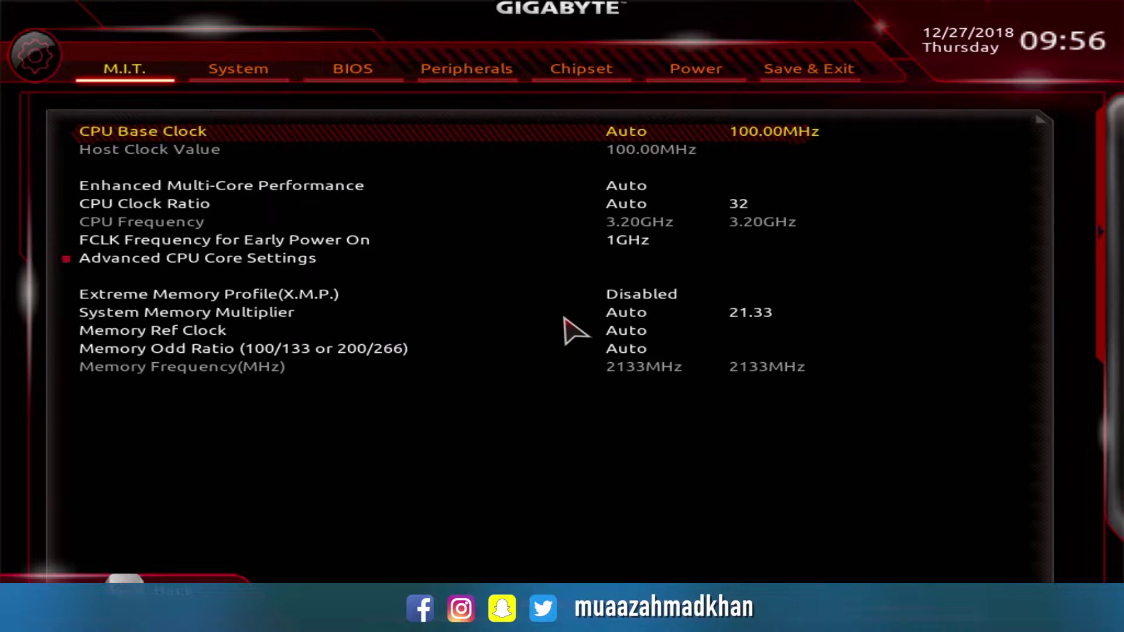
key("Down")
key("Down")
key("Down")
key("Down")
key("Down")
key("Return")
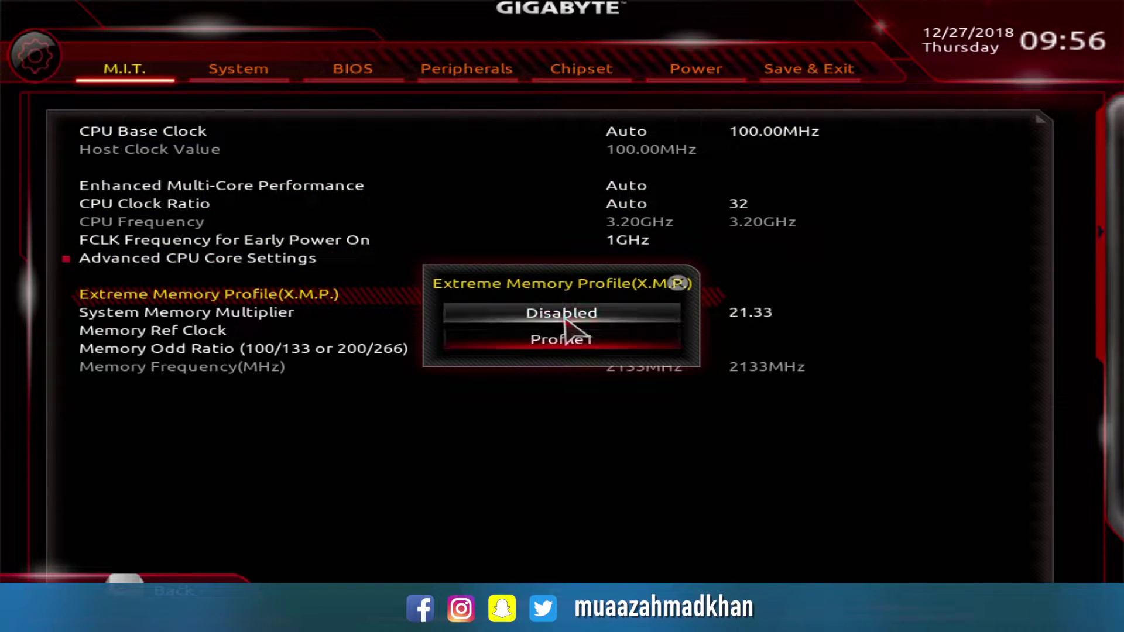
key("Down")
key("Return")
key("Escape")
- Set Boot Option #1 to UEFI: SanDisk, Partition 1 in the BIOS tab
key("Right")
key("Right")
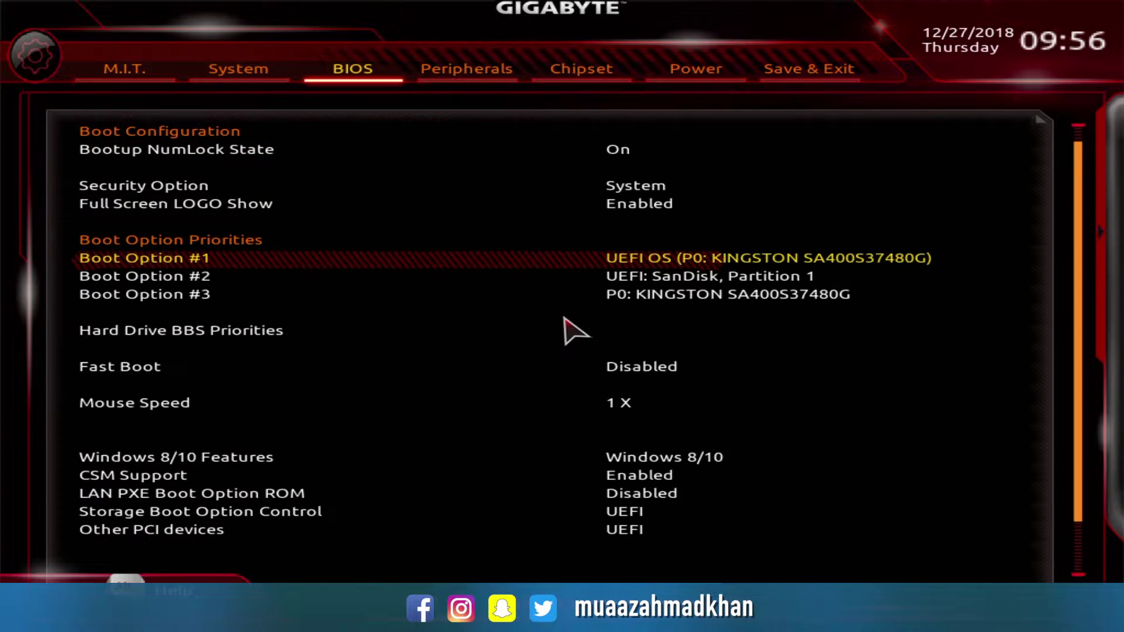
key("Return")
key("Down")
key("Down")
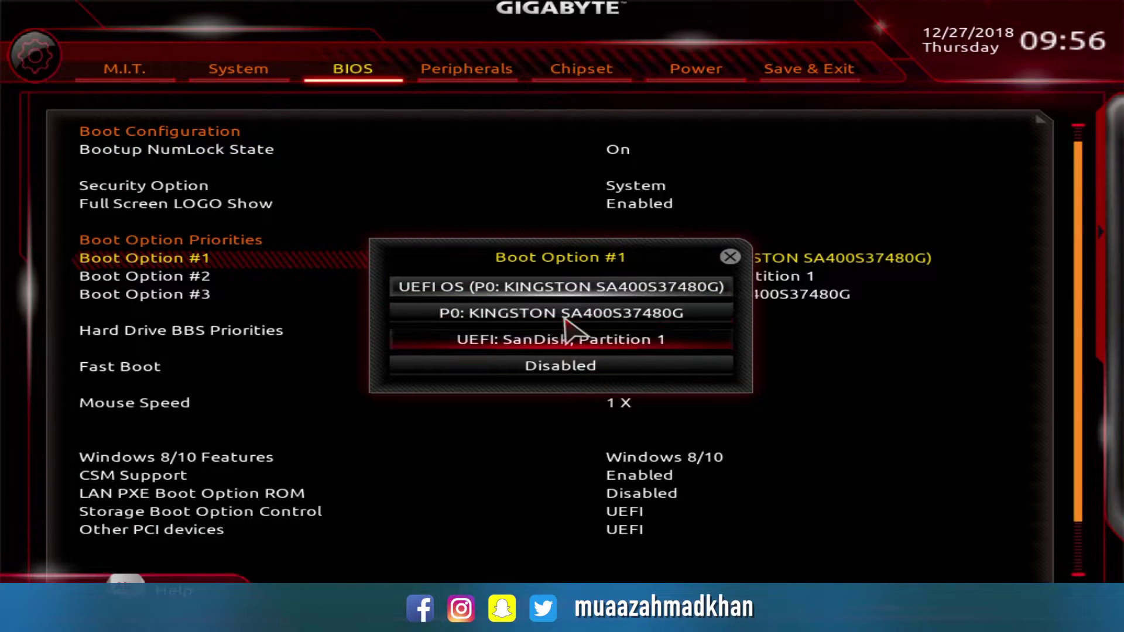
key("Up")
key("Up")
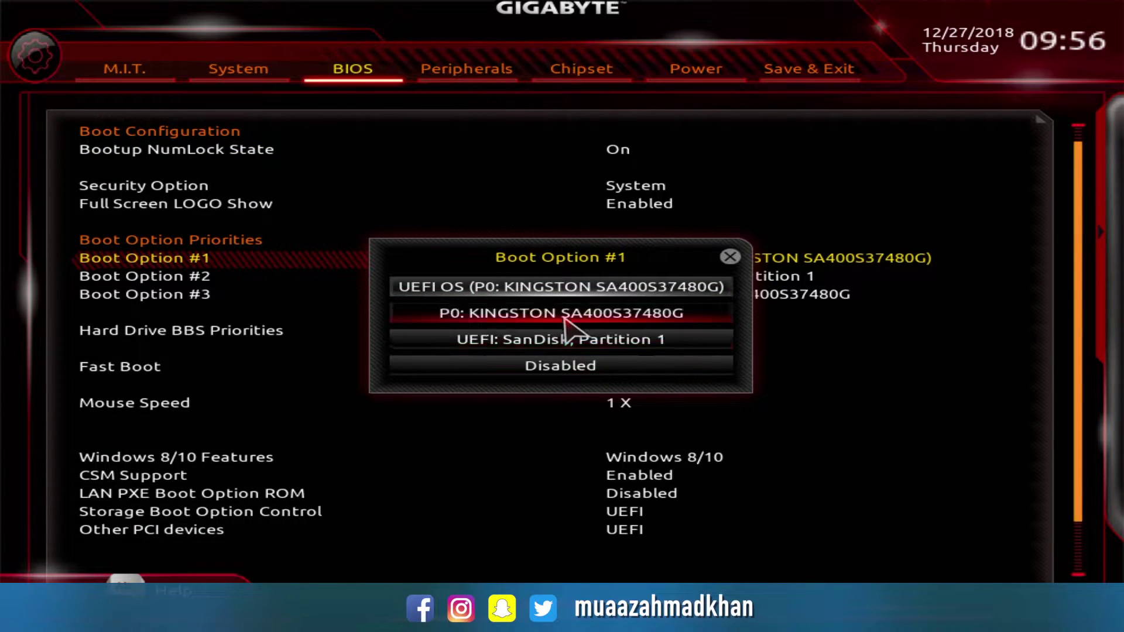
key("Down")
key("Down")
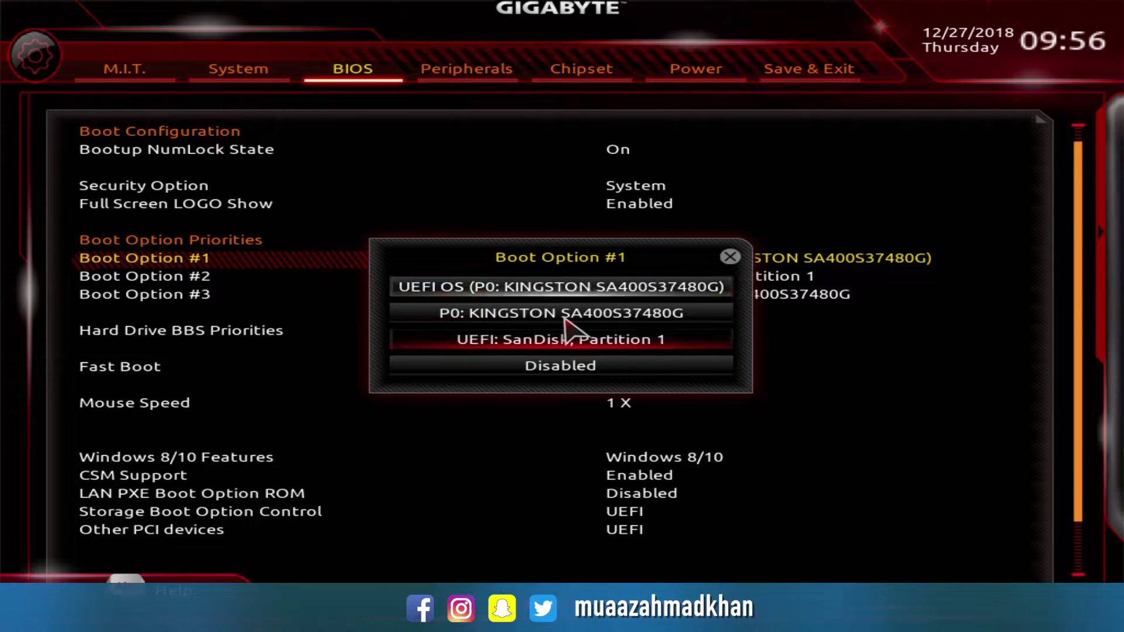
key("Return")
key("Down")
key("Down")
key("Down")
key("Down")
key("Down")
key("Down")
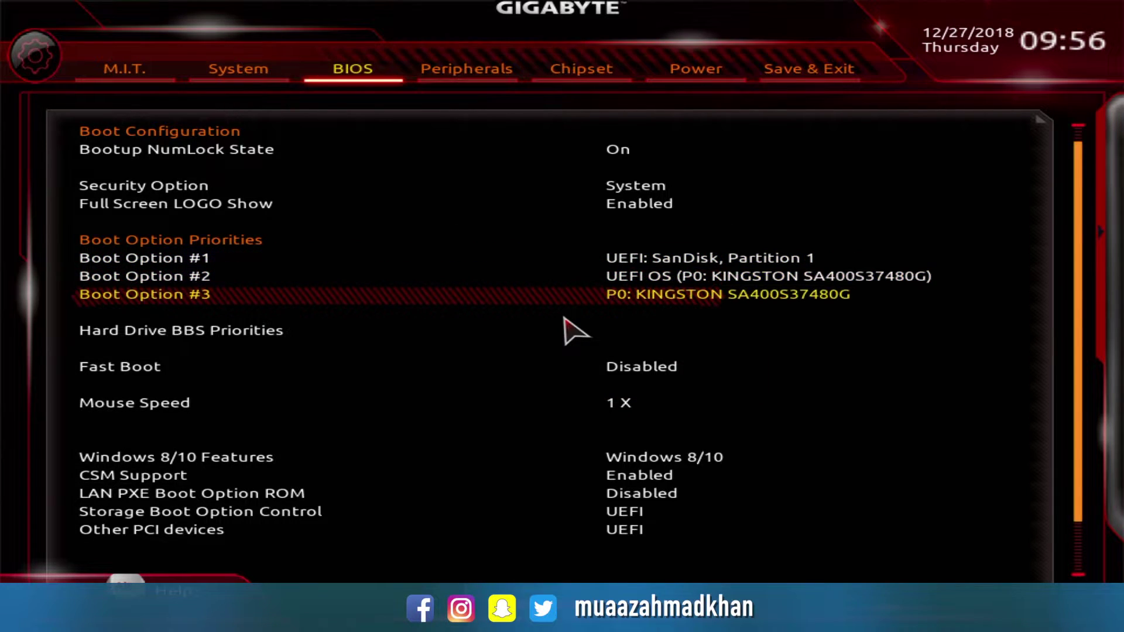
key("Down")
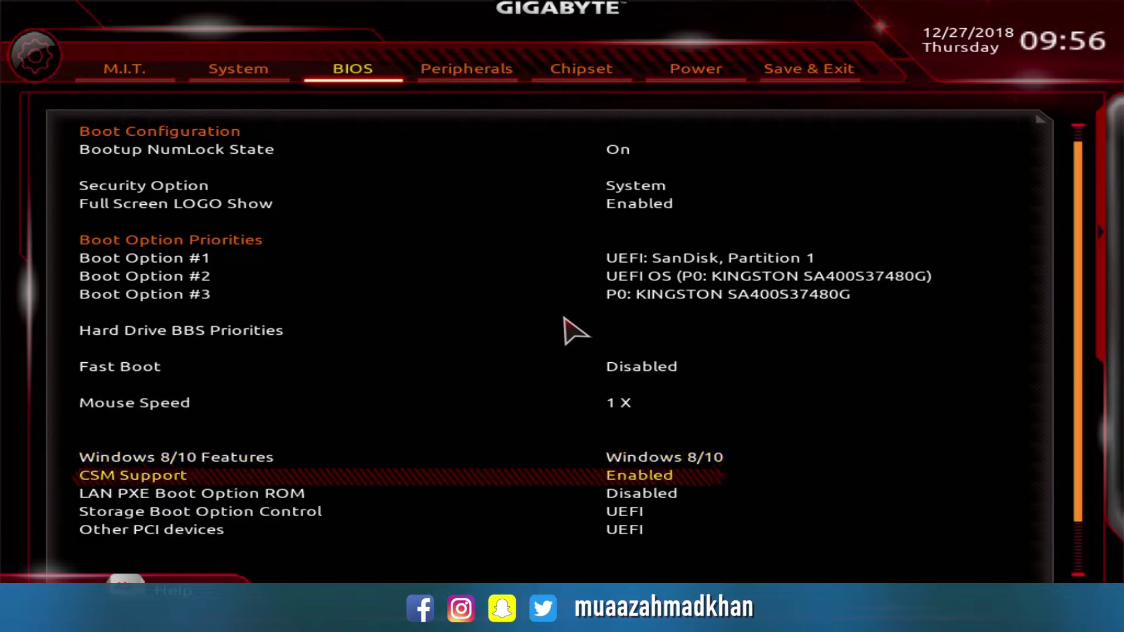
key("Down")
key("Up")
- Enable XHCI Hand-off under Peripherals > USB Configuration
key("Right")
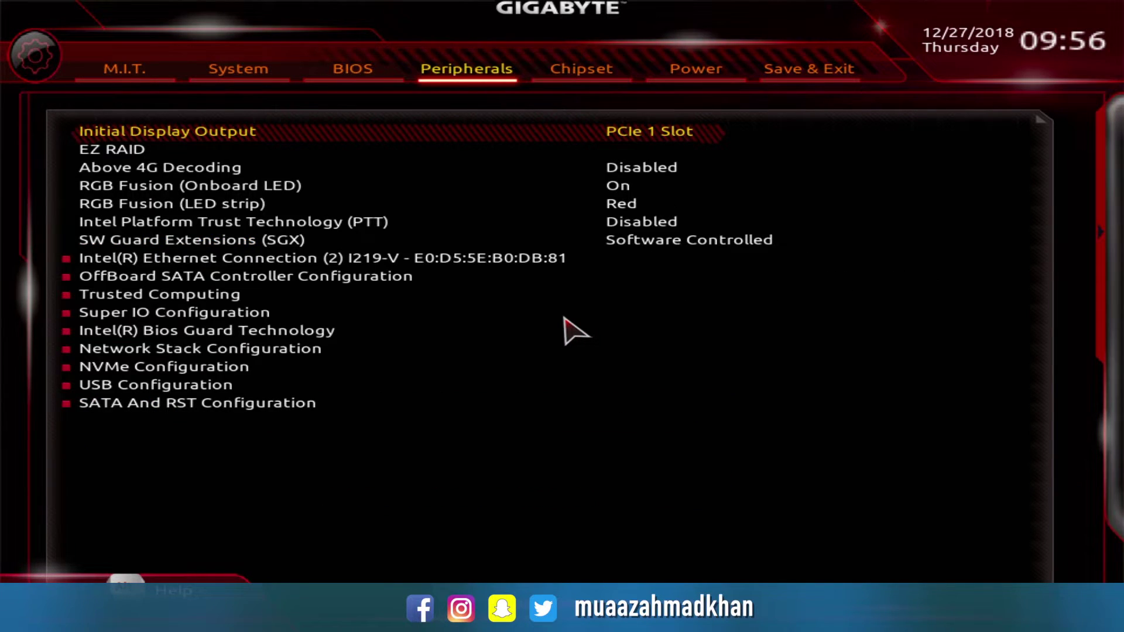
key("Down")
key("Down")
key("Down")
key("Down")
key("Down")
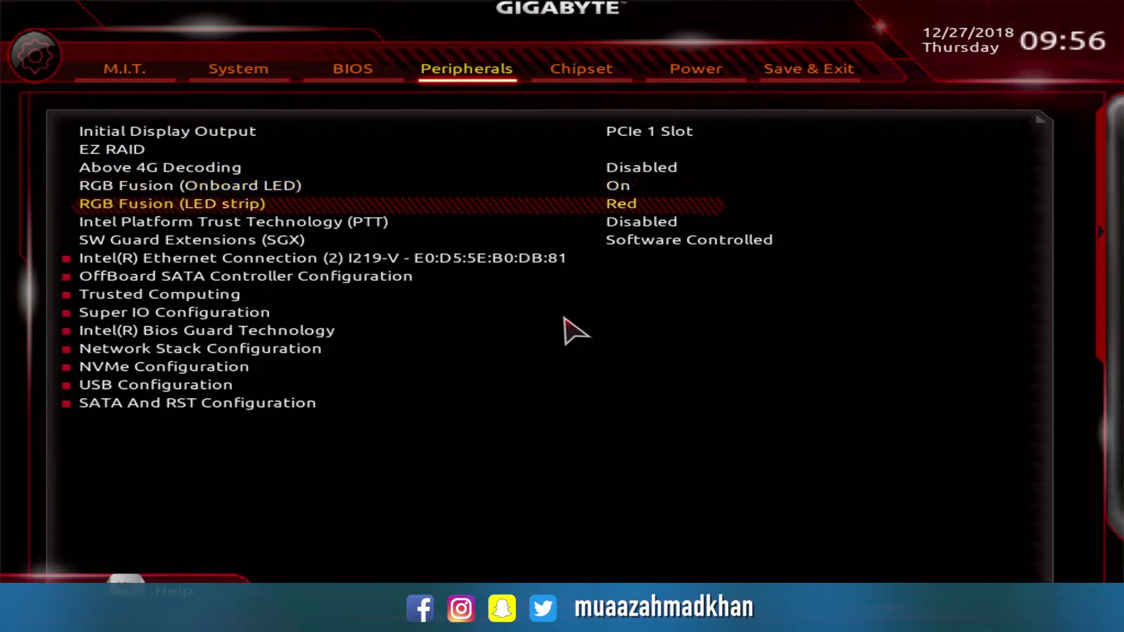
key("Down")
key("Down")
key("Down")
key("Down")
key("Down")
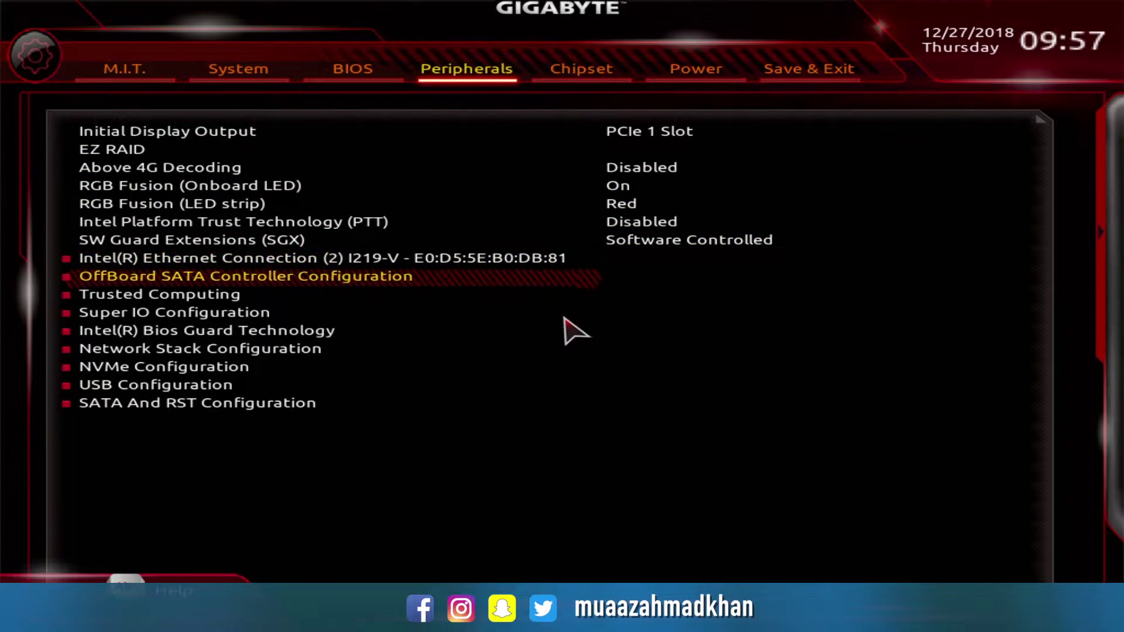
key("Down")
key("Down")
key("Down")
key("Down")
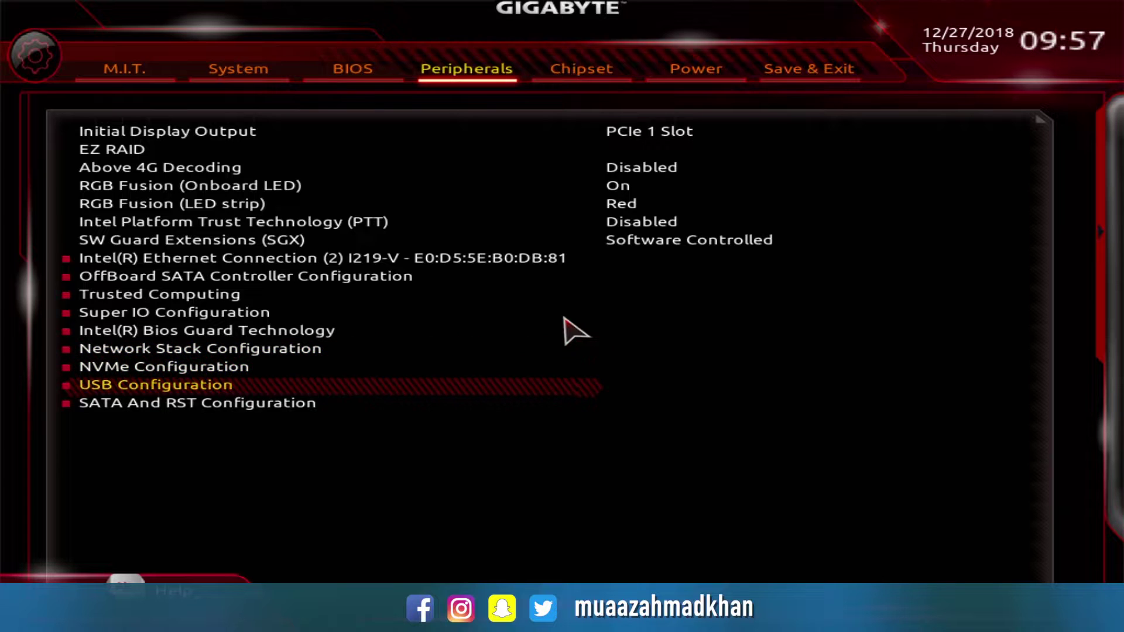
key("Return")
key("Down")
key("Return")
key("Up")
key("Return")
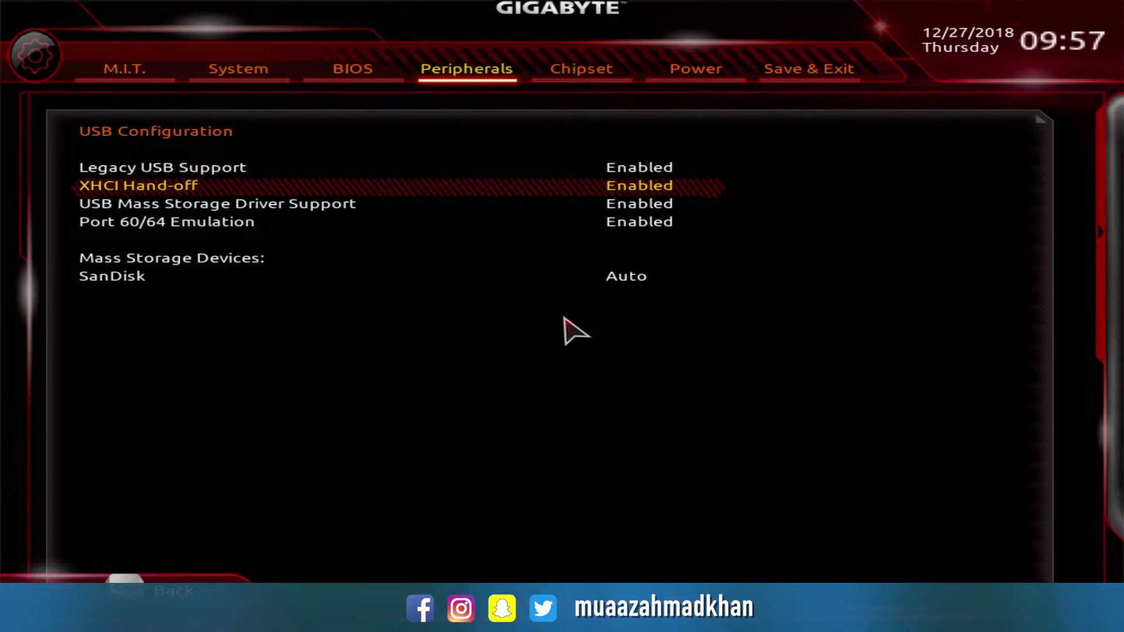
key("Escape")
- Review the Network Stack and SATA And RST configuration pages
key("Up")
key("Up")
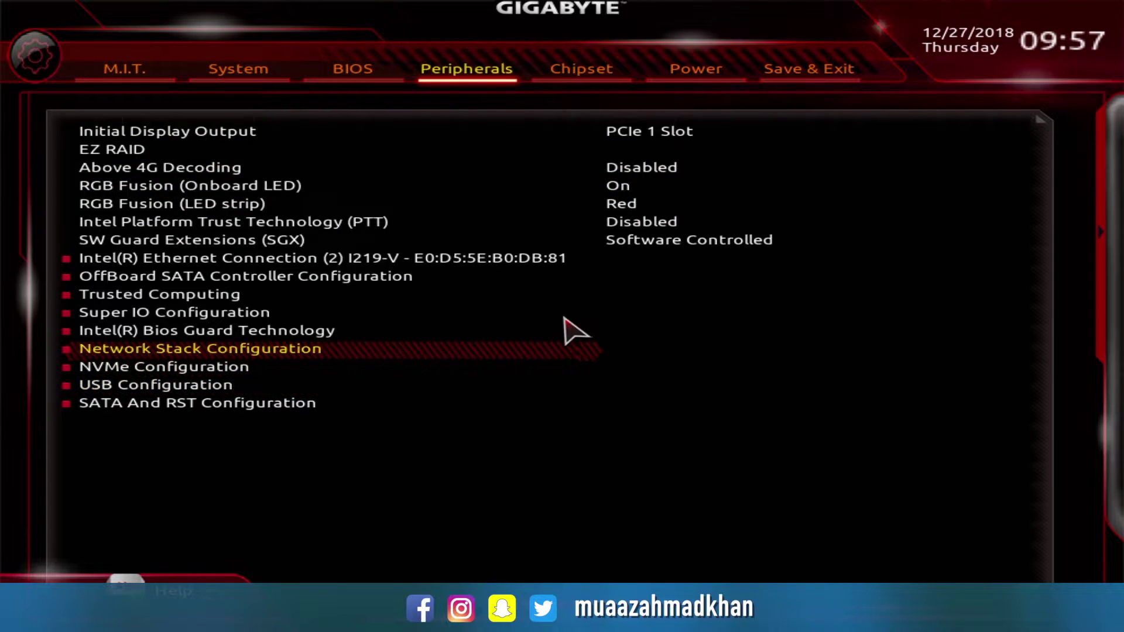
key("Return")
key("Escape")
key("Down")
key("Down")
key("Down")
key("Return")
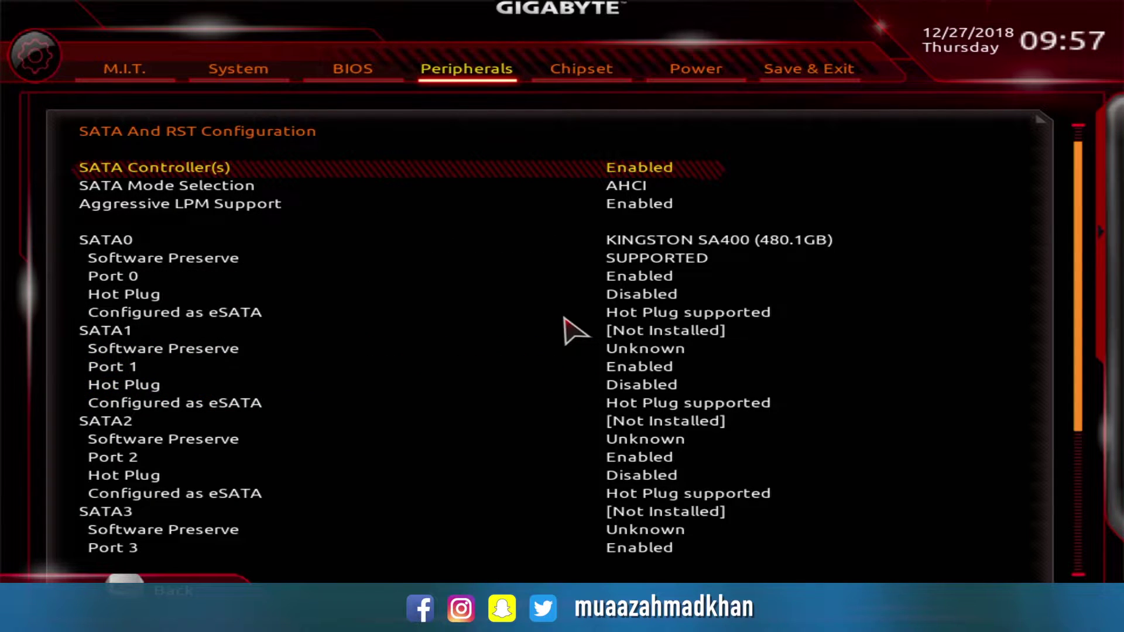
key("Escape")
- Disable VT-d and Internal Graphics in the Chipset settings
key("Right")
key("Down")
key("Up")
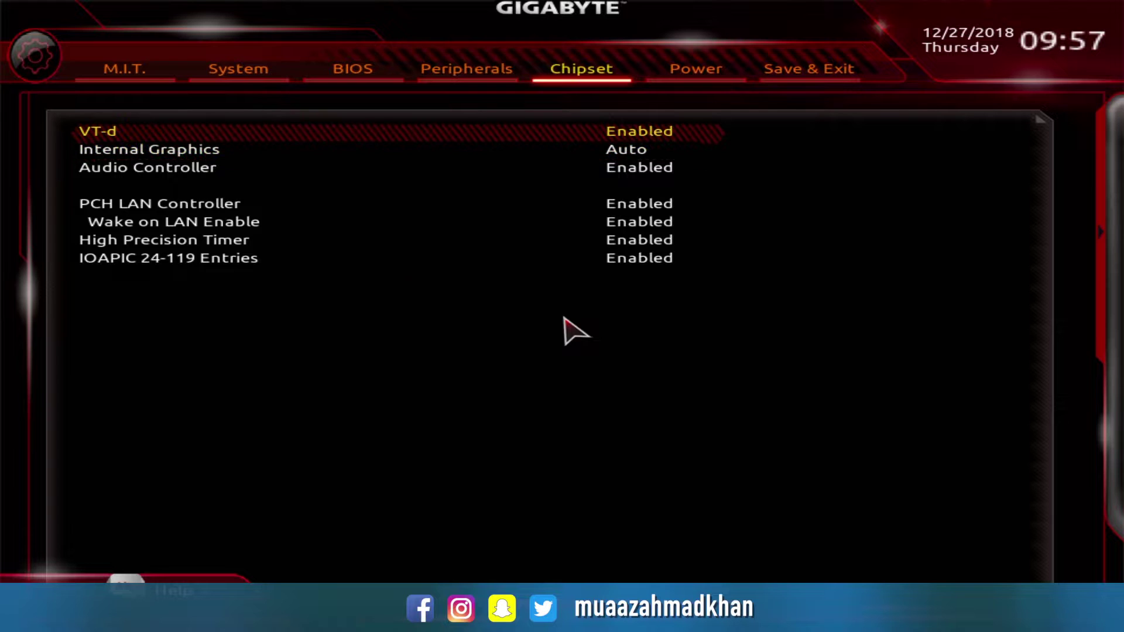
key("Return")
key("Up")
key("Return")
key("Down")
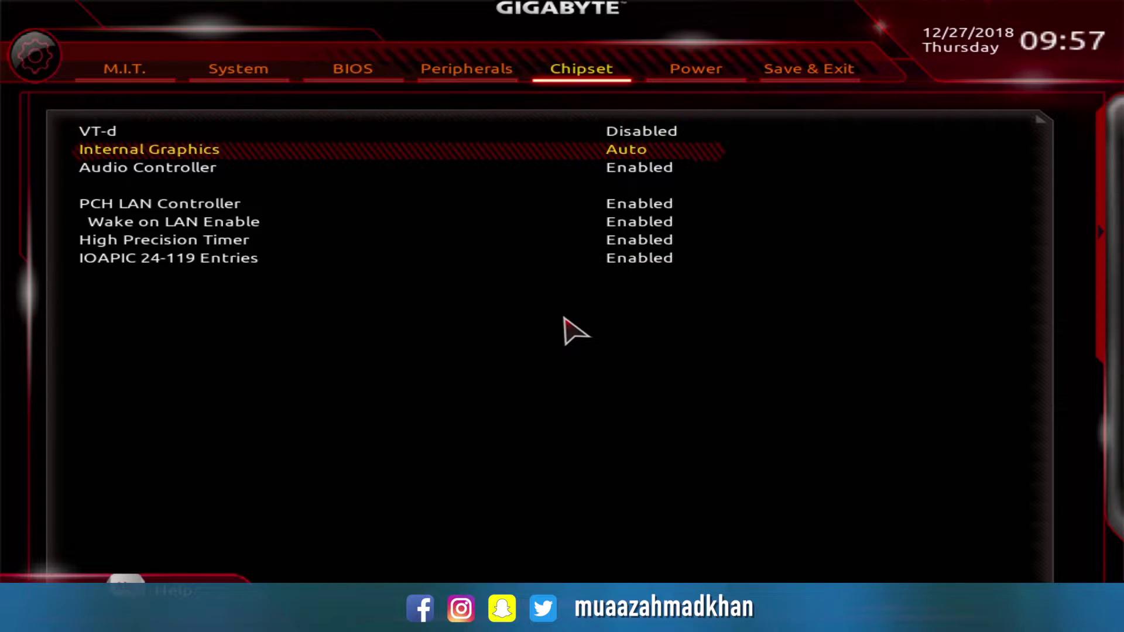
key("Return")
key("Up")
key("Up")
key("Return")
key("Down")
key("Down")
key("Down")
key("Down")
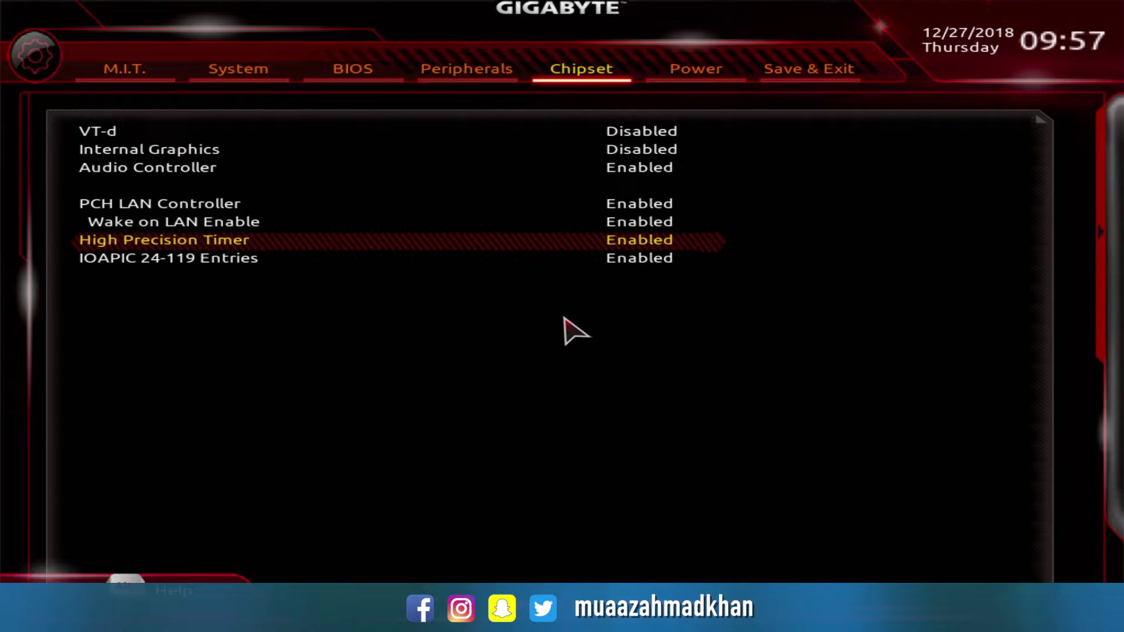
- Save & Exit Setup and confirm resetting the machine
key("Right")
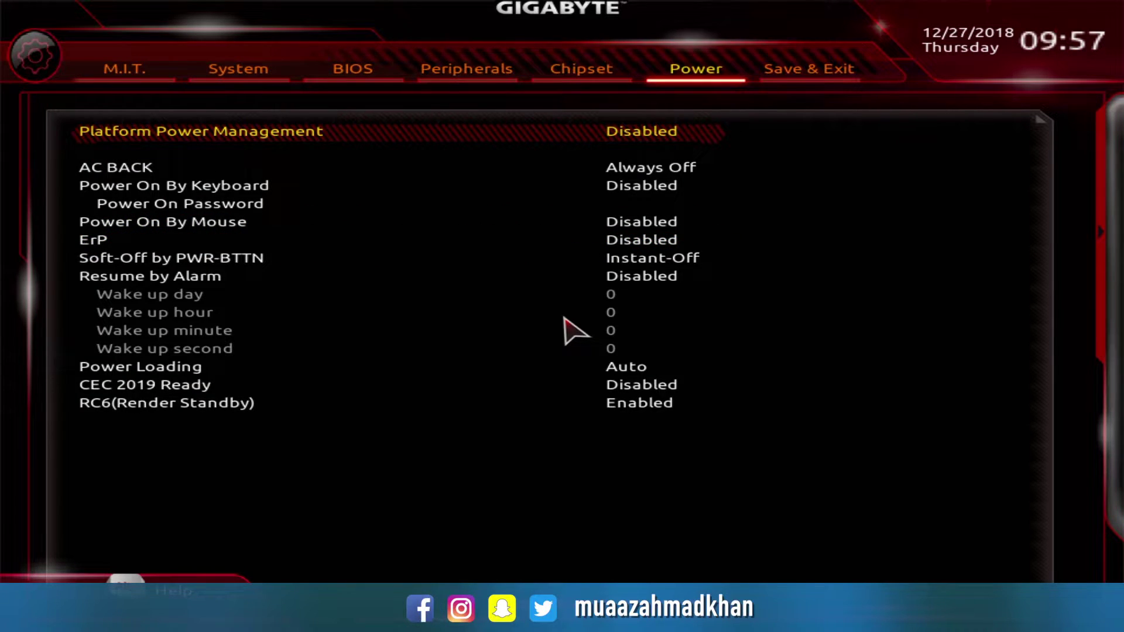
key("Right")
key("Up")
key("Up")
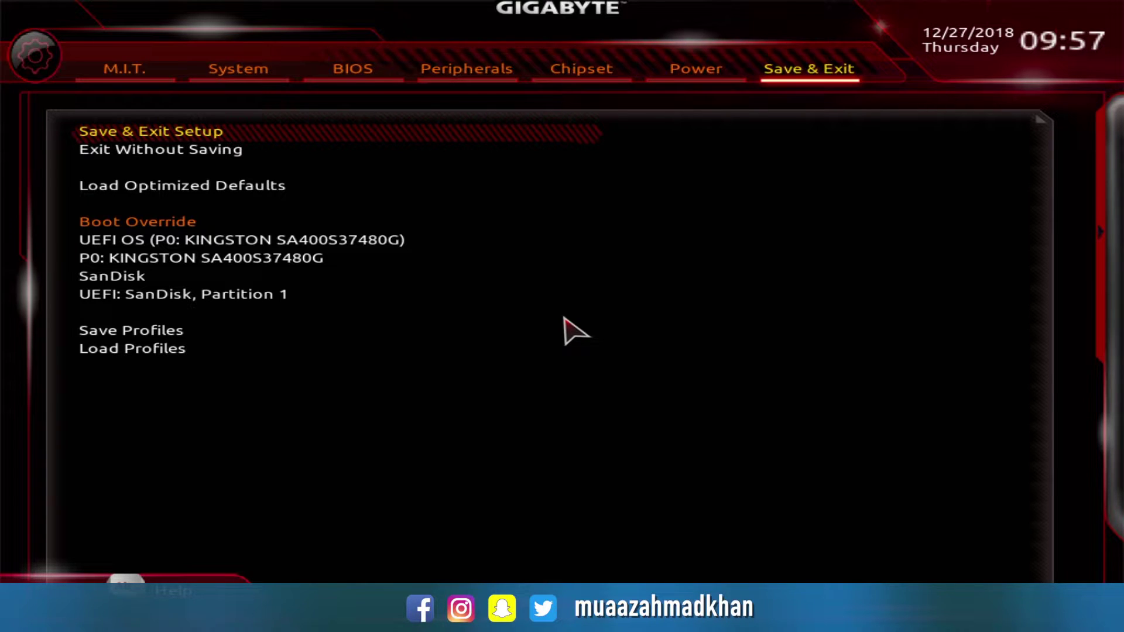
key("Return")
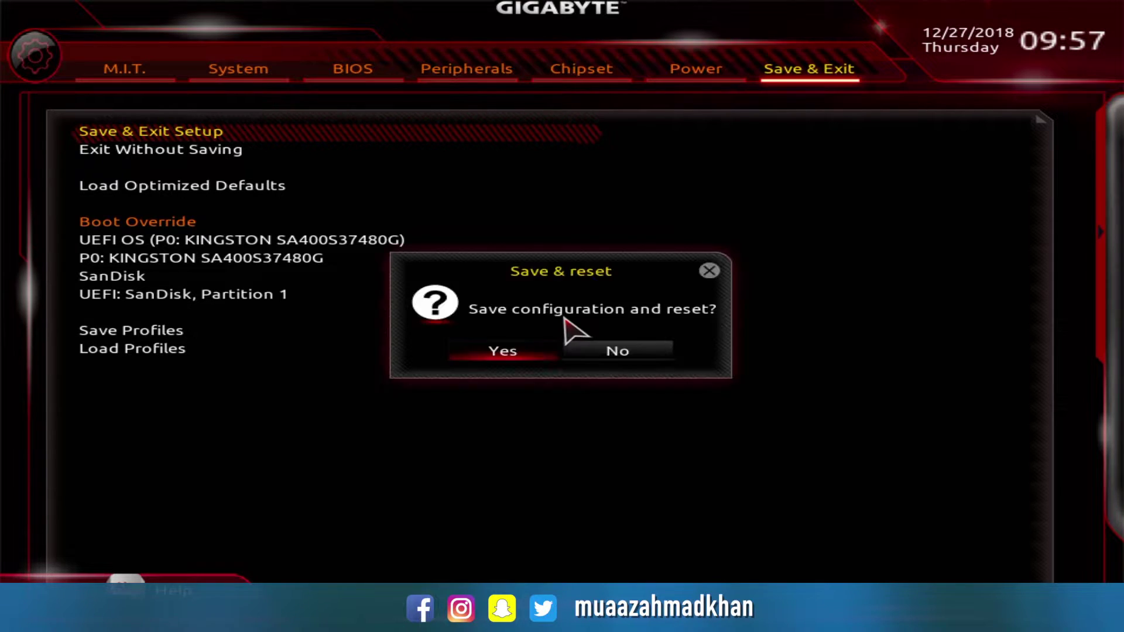
key("Return")
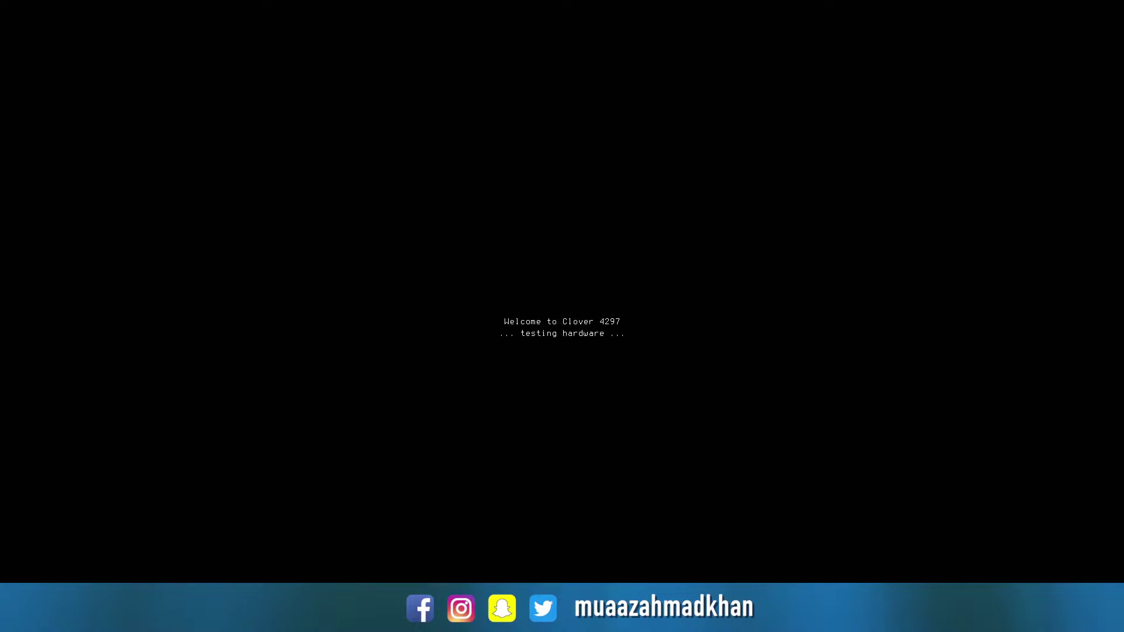
- Toggle the NVIDIA injection options in Clover's Options > Graphics Injector
key("Down")
key("Right")
key("Right")
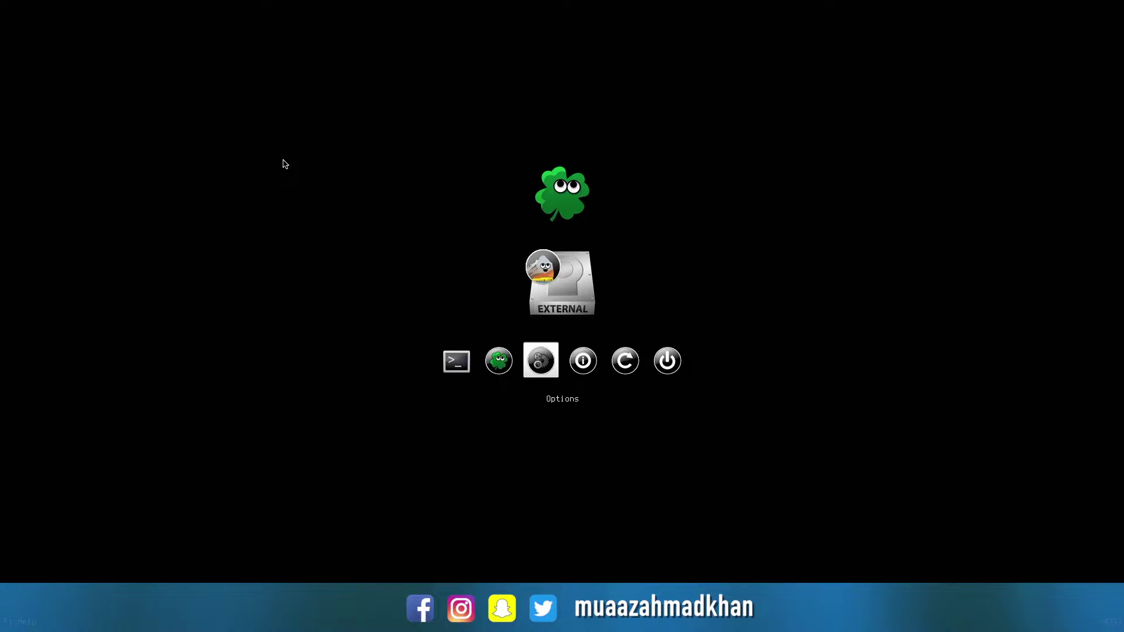
key("Return")
key("Down")
key("Down")
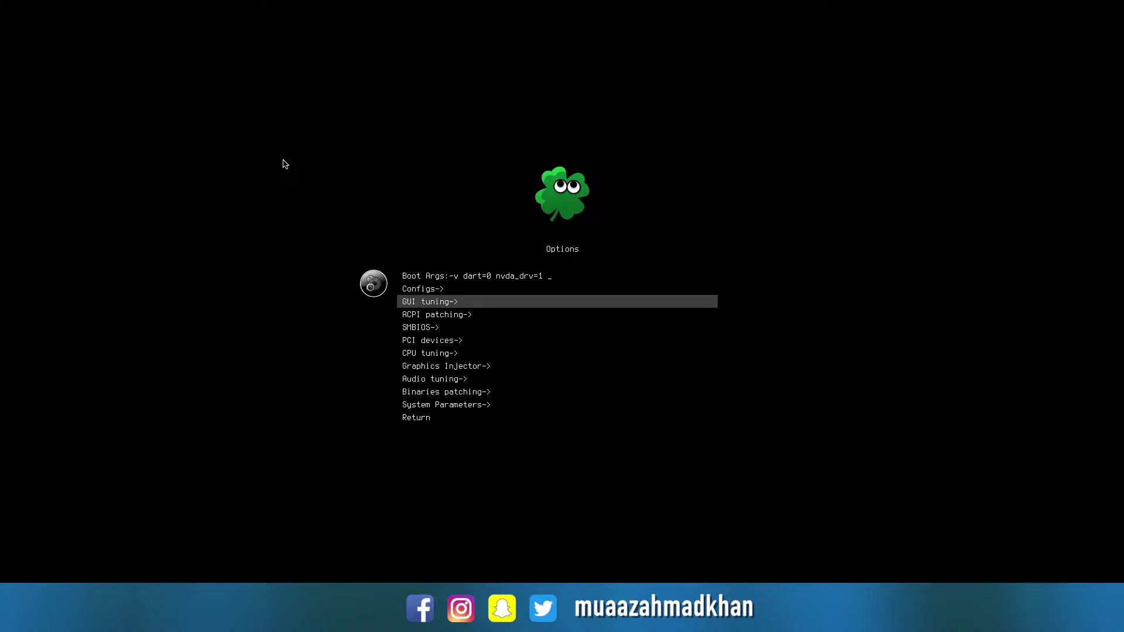
key("Down")
key("Down")
key("Down")
key("Down")
key("Down")
key("Return")
key("Down")
key("Down")
key("Down")
key("Down")
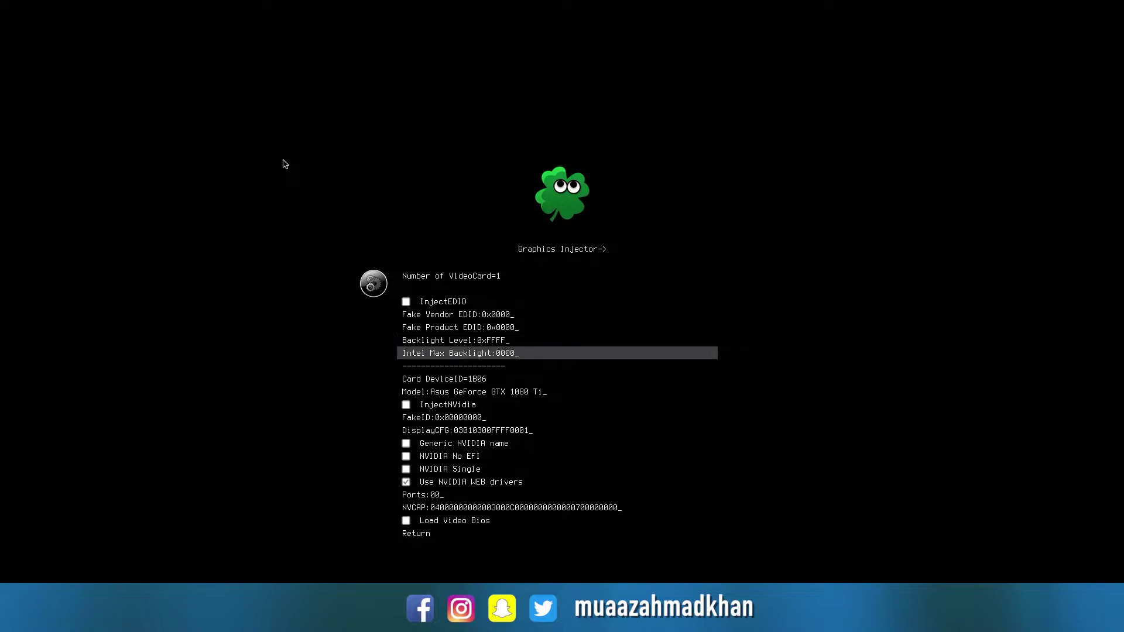
key("Down")
key("Down")
key("space")
key("Down")
- Check CPU tuning, then boot Install macOS High Sierra from the external USB
key("Down")
key("Down")
key("space")
key("Down")
key("space")
key("Down")
key("space")
key("Escape")
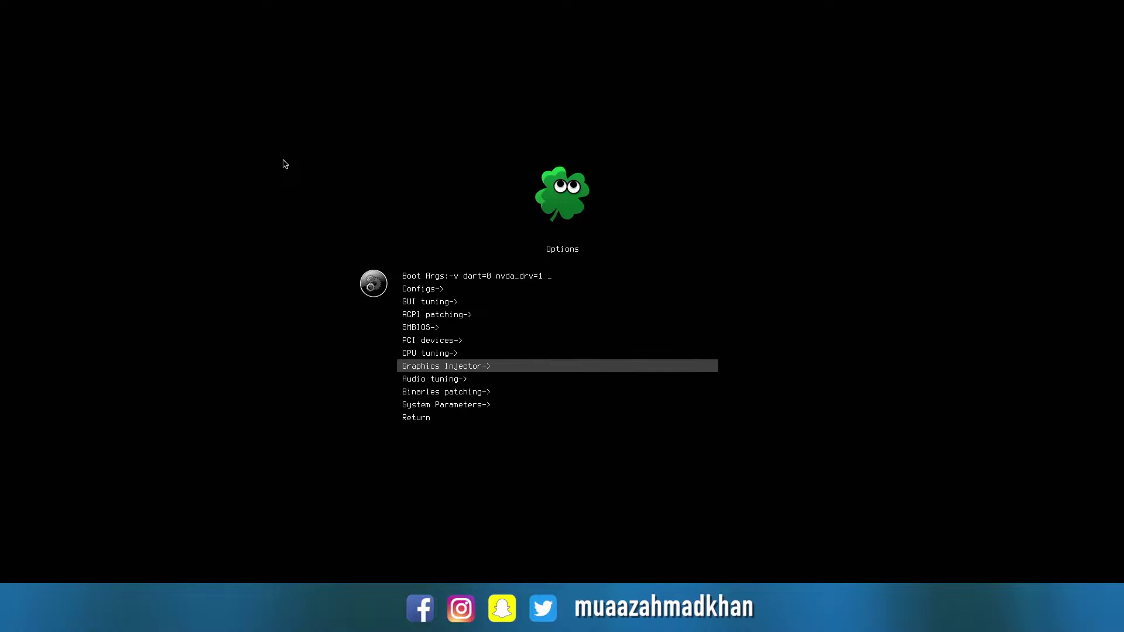
key("Down")
key("Down")
key("Up")
key("Up")
key("Up")
key("Up")
key("Down")
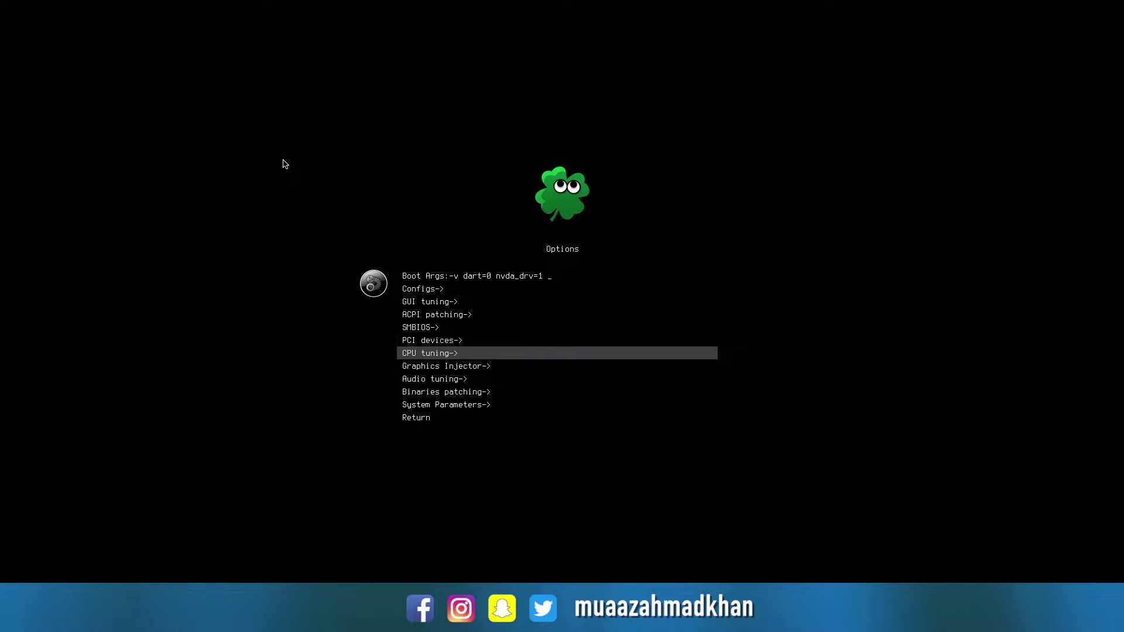
key("Return")
key("Escape")
key("Escape")
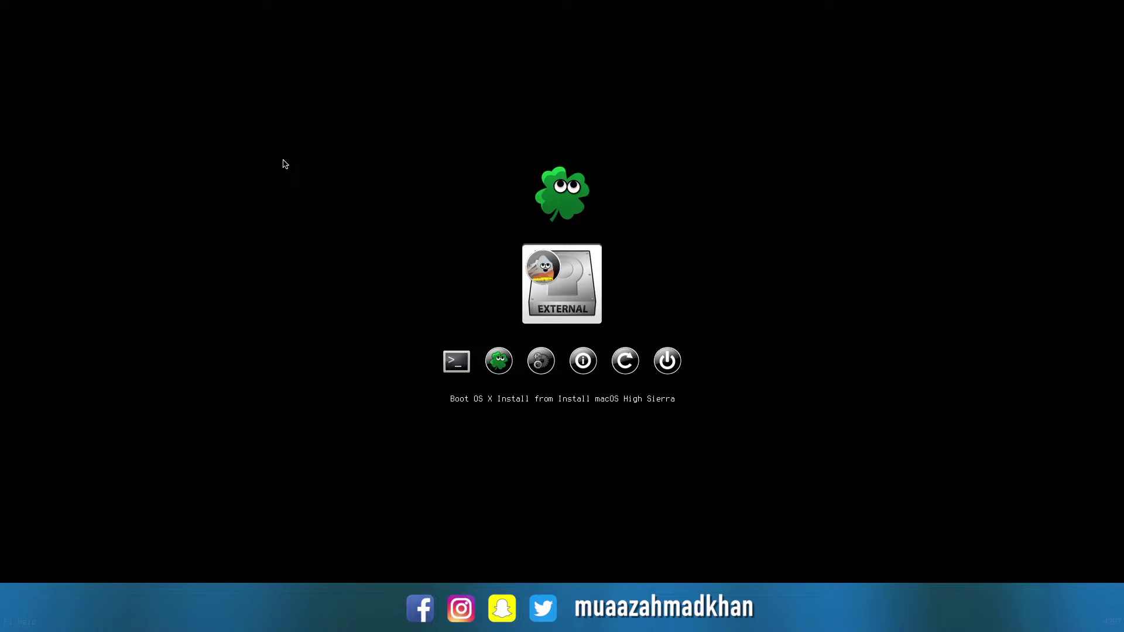
key("Return")
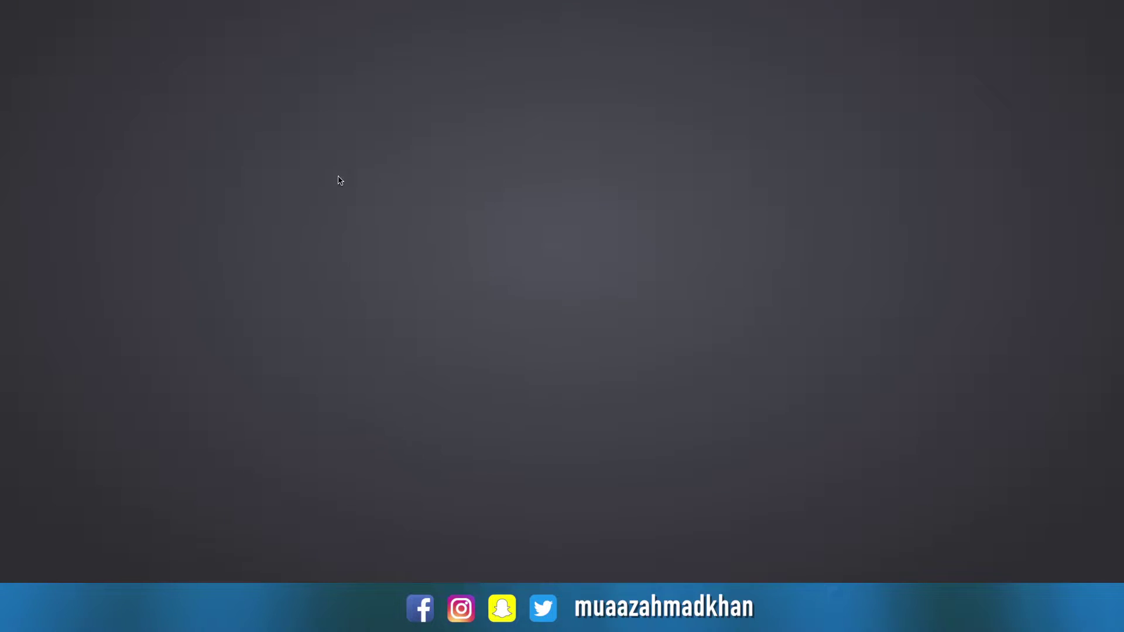
- Pass the language selection and open Disk Utility with all devices shown in the sidebar
left_click(563, 461)
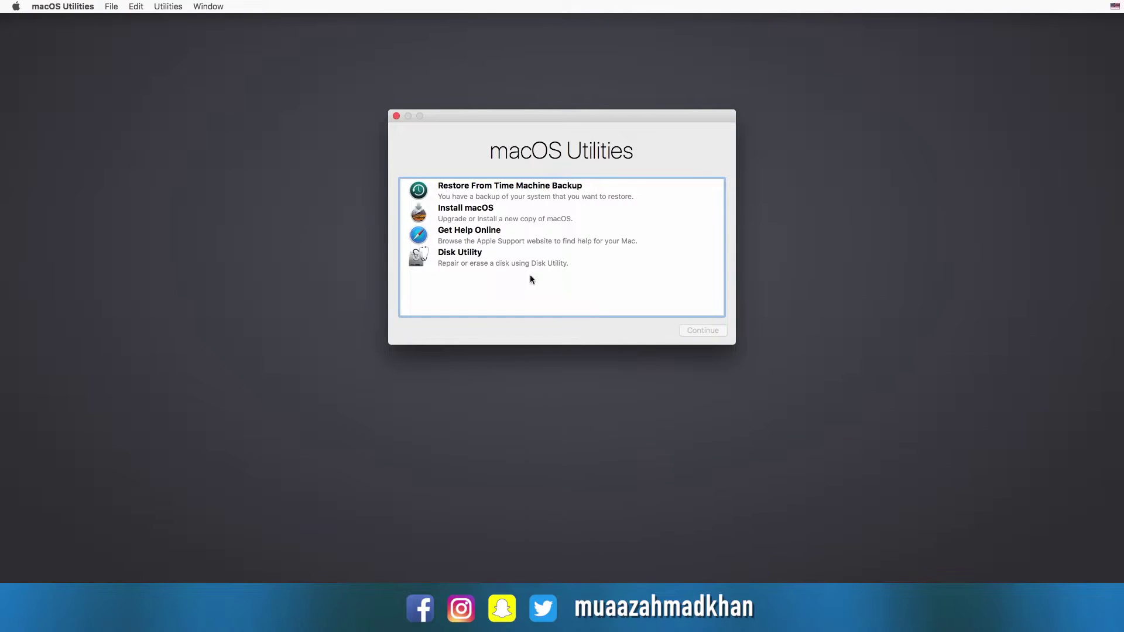
double_click(475, 255)
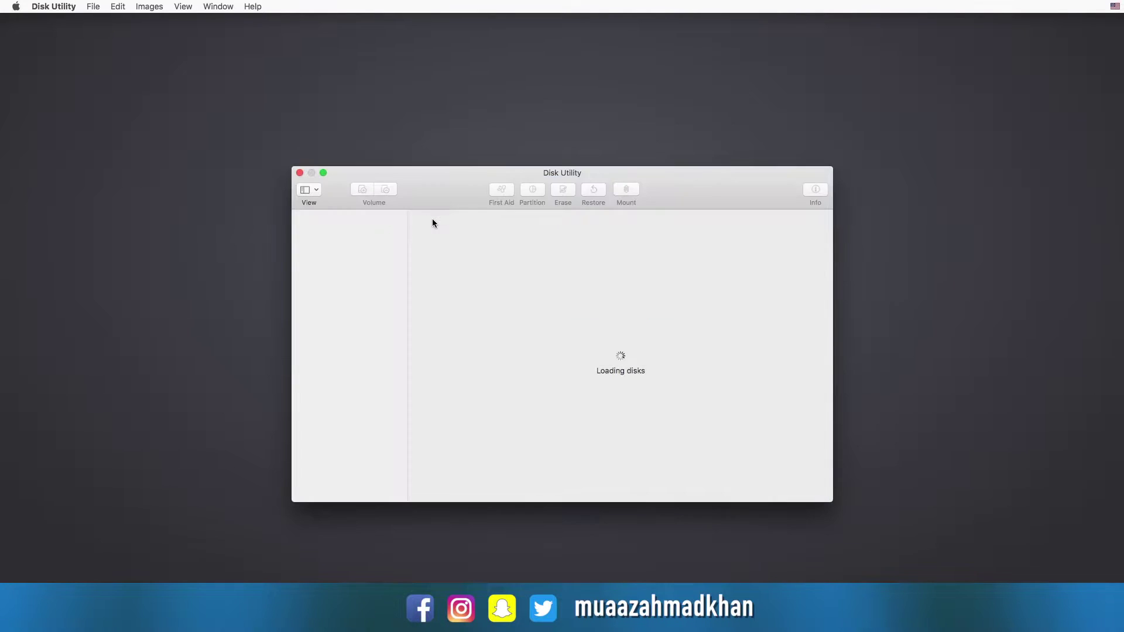
left_click(346, 231)
left_click(310, 192)
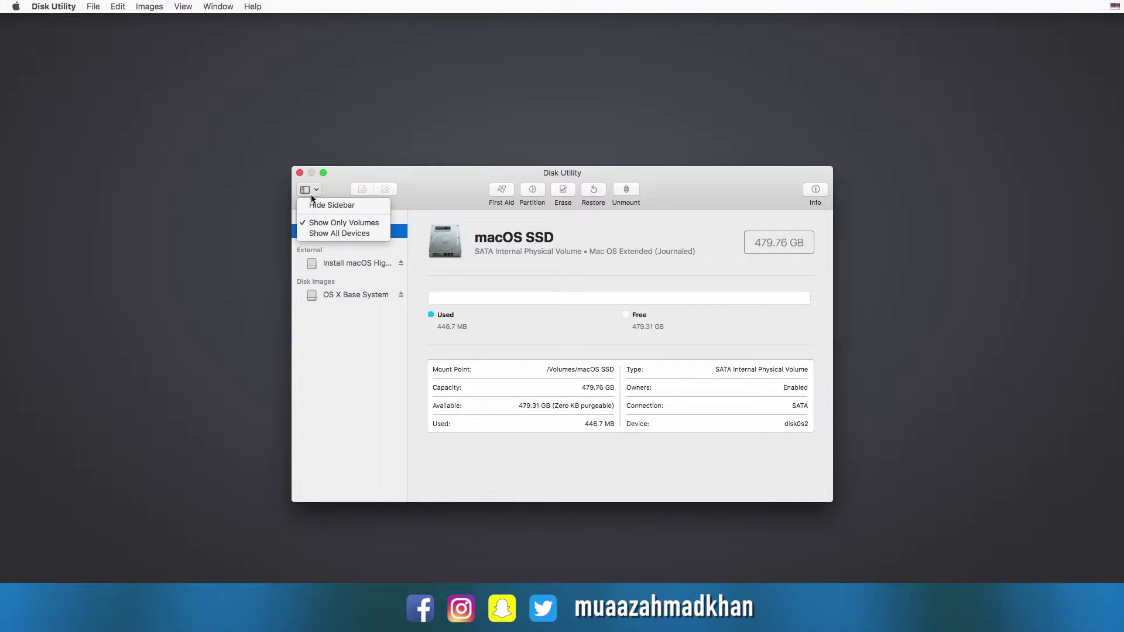
left_click(339, 233)
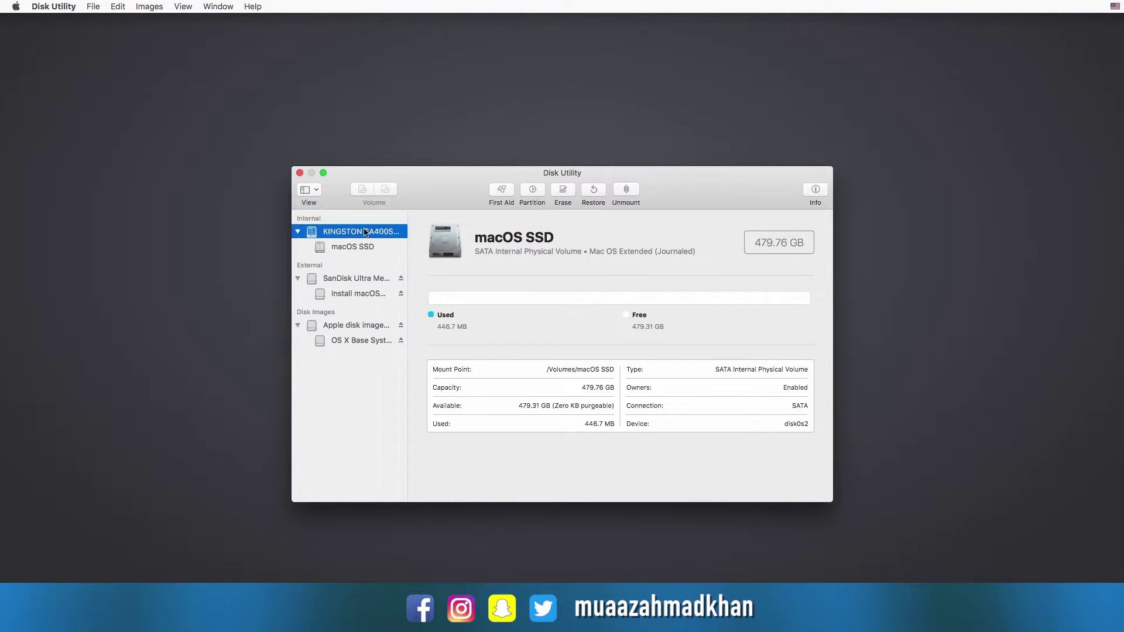
- Erase the KINGSTON disk as 'macOS SSD HS' with the GUID Partition Map scheme
left_click(563, 191)
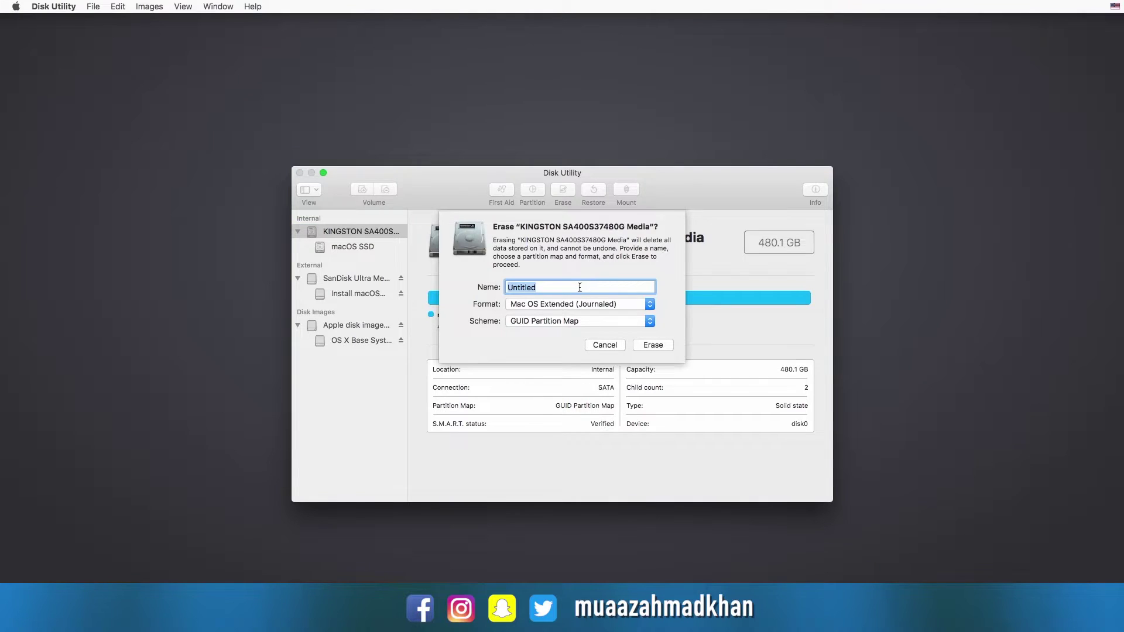
type("macOS SSD HS")
left_click(626, 322)
left_click(619, 324)
key("Escape")
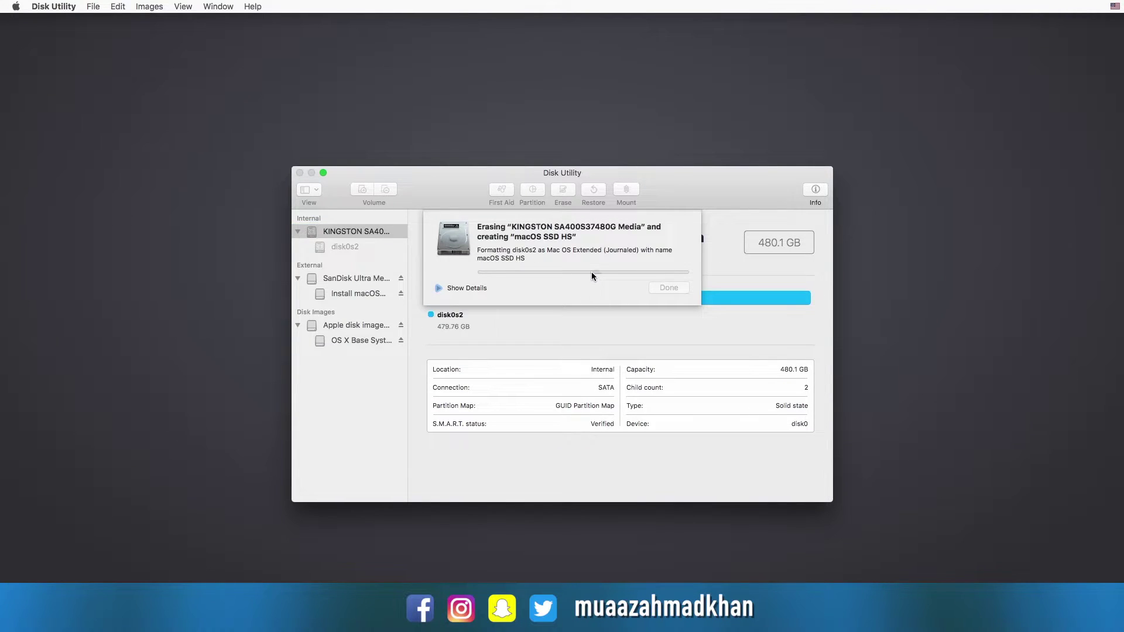
left_click(662, 285)
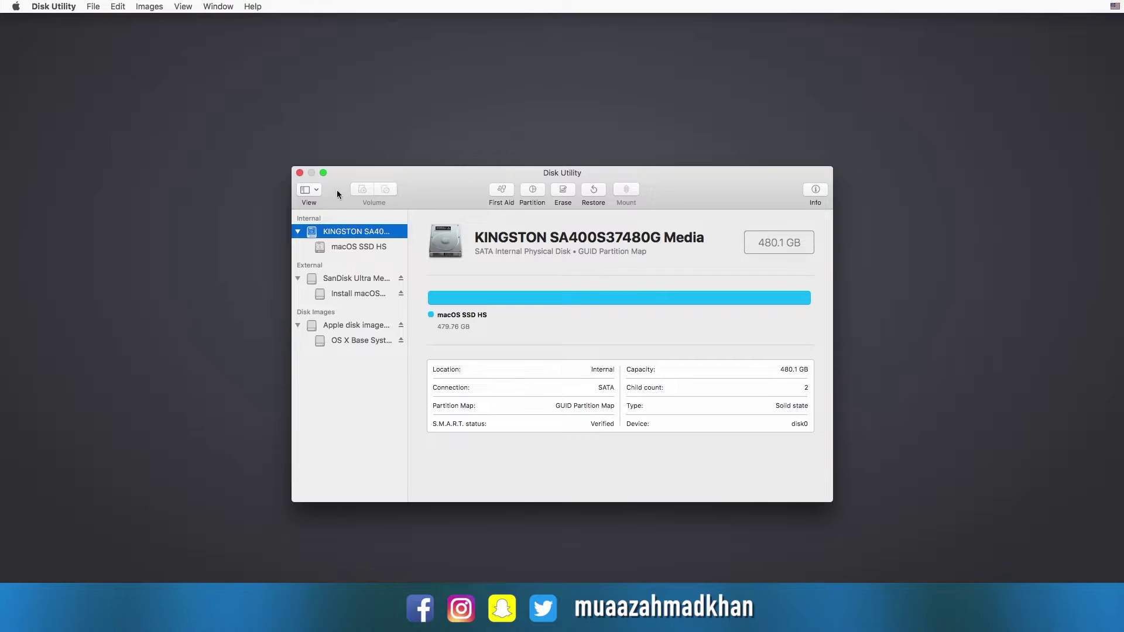
- Quit Disk Utility, start Install macOS, and agree to the software license
left_click(299, 173)
left_click(445, 212)
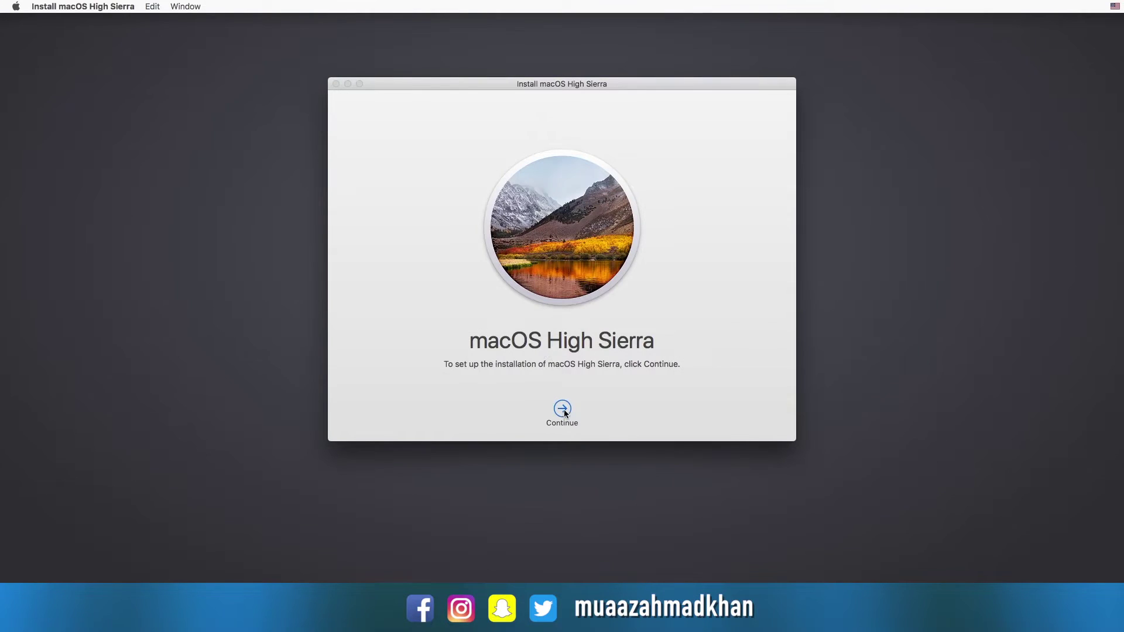
left_click(564, 409)
left_click(585, 414)
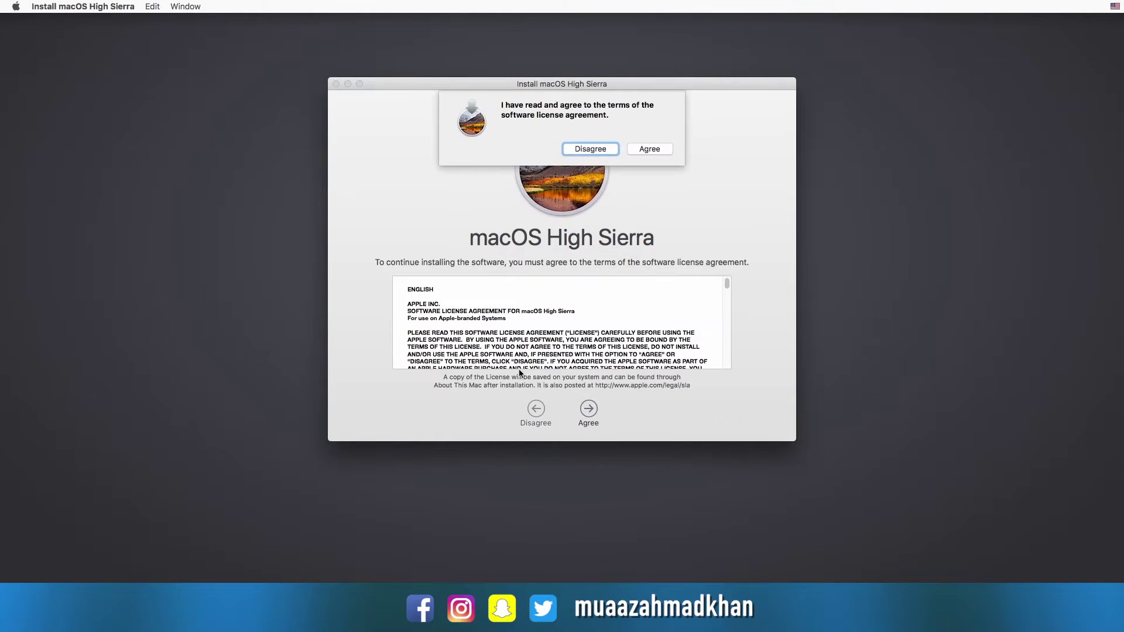
left_click(649, 155)
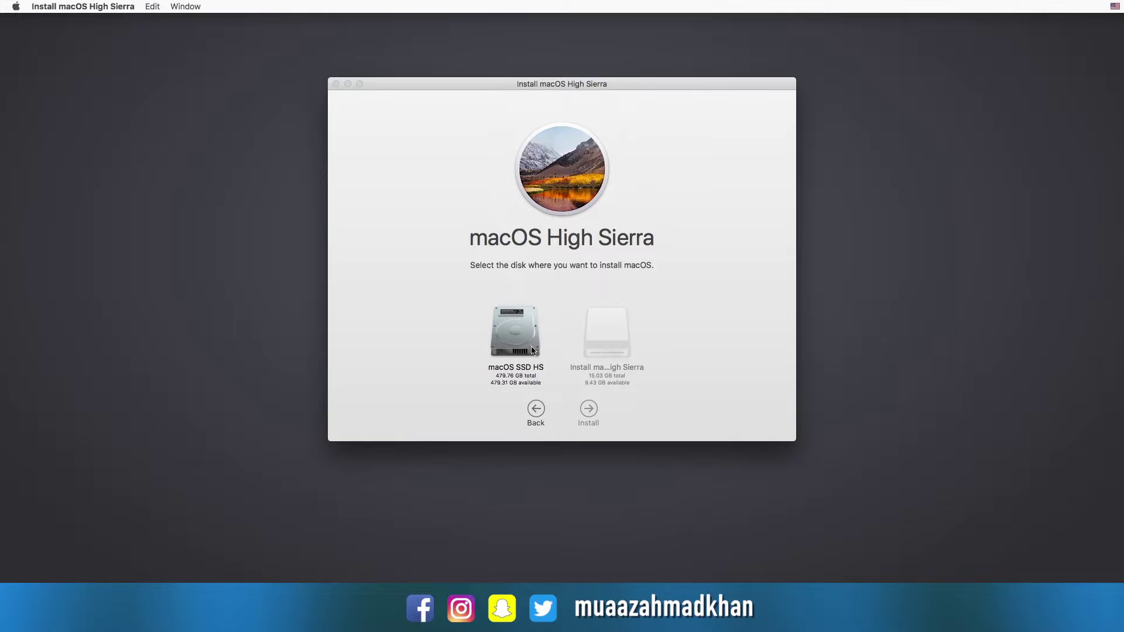
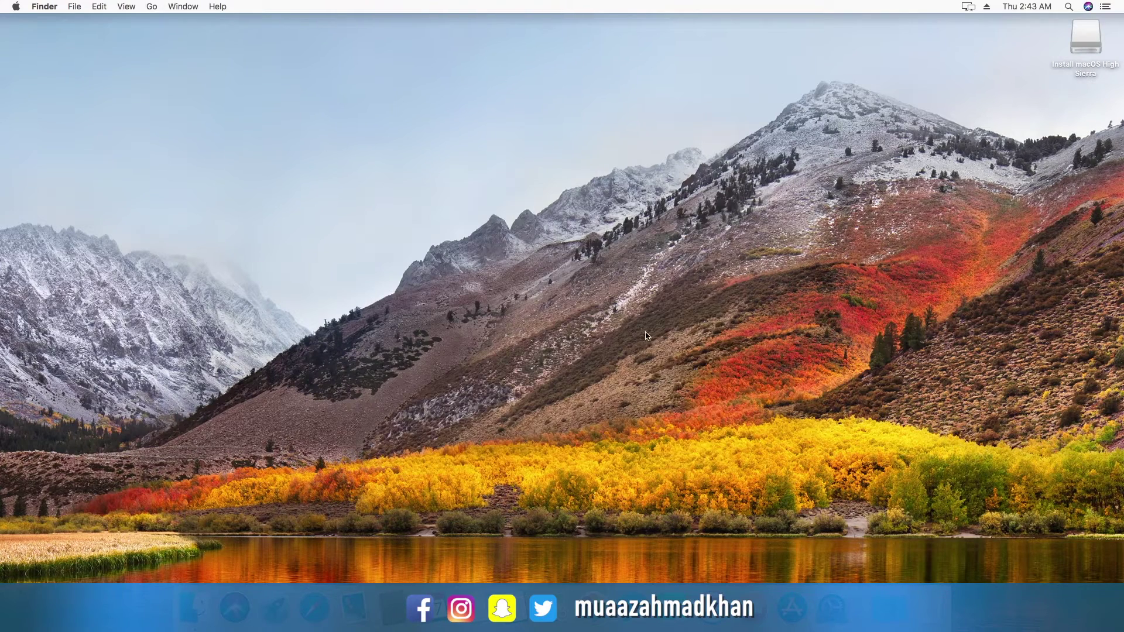
- Open About This Mac and review the processor, memory, graphics and display details
left_click(16, 7)
left_click(48, 22)
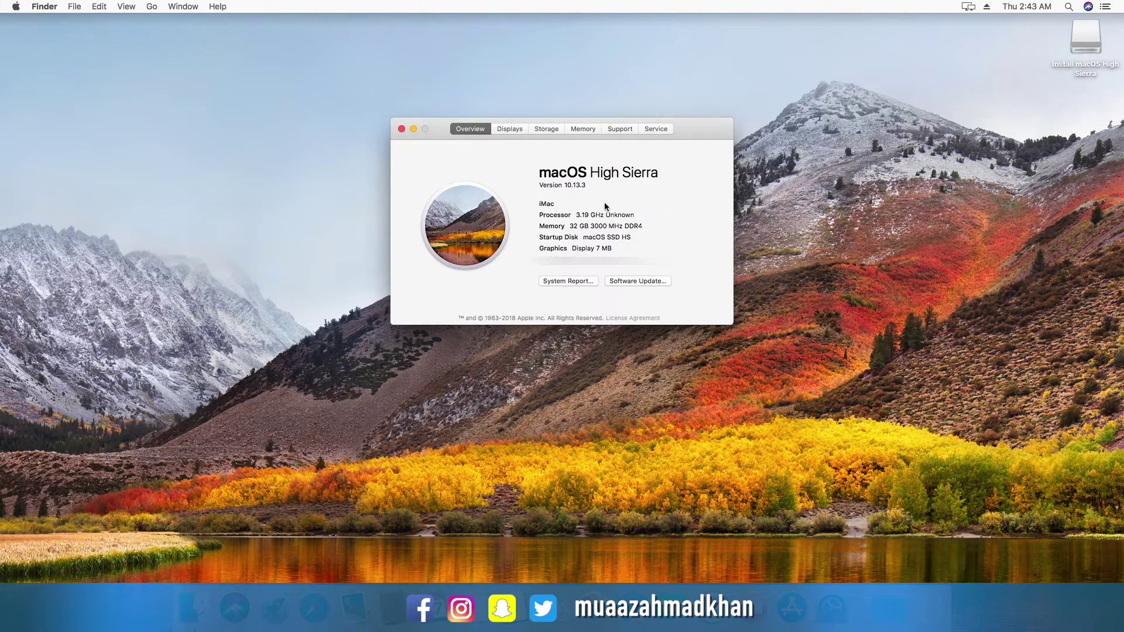
left_click_drag(580, 215, 643, 226)
left_click_drag(573, 248, 613, 249)
left_click(510, 129)
left_click(472, 130)
- In the System Report's Software section, check the macOS 10.13.3 (17D47) build
left_click(565, 283)
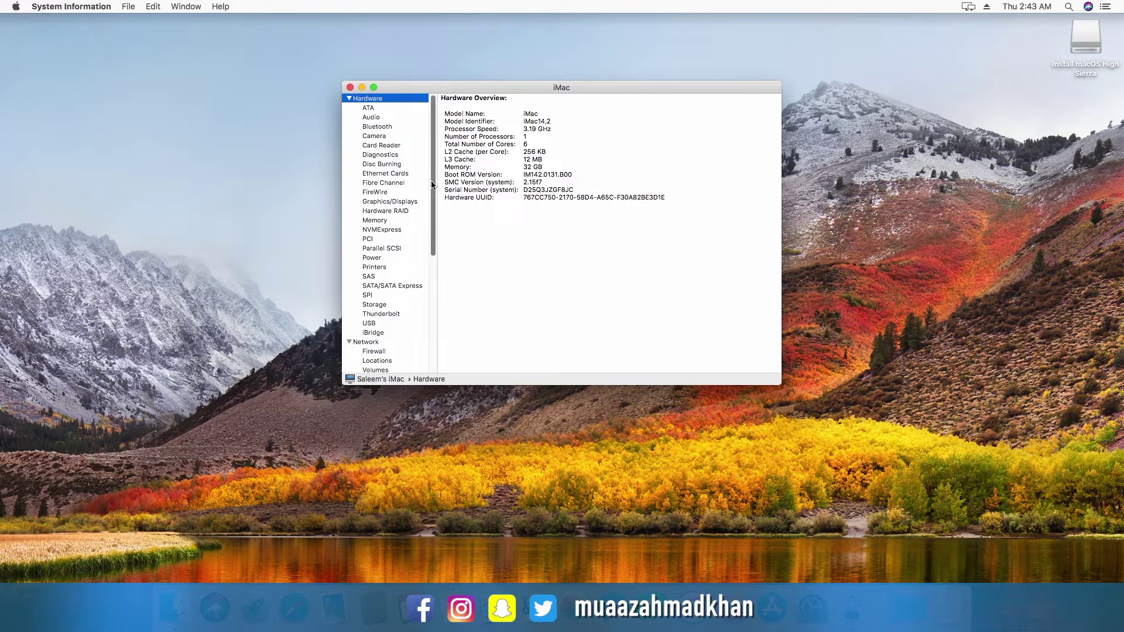
scroll(424, 310, "down", 5)
scroll(423, 312, "down", 2)
left_click(369, 200)
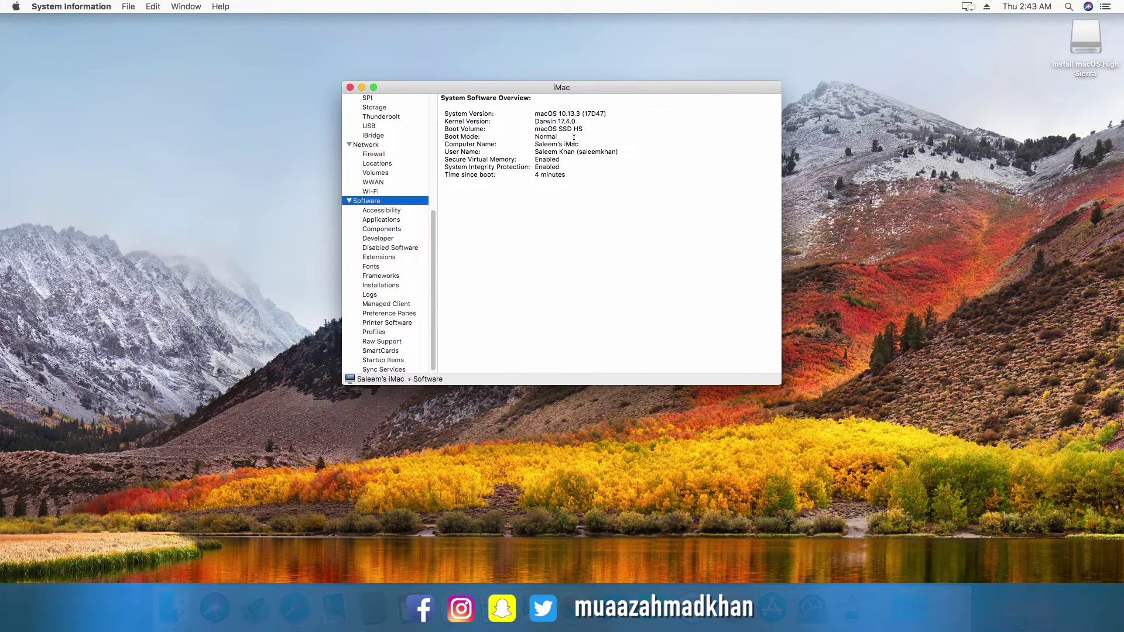
left_click_drag(583, 113, 607, 113)
- Close the report and overview windows and open the Install macOS High Sierra volume
left_click(350, 88)
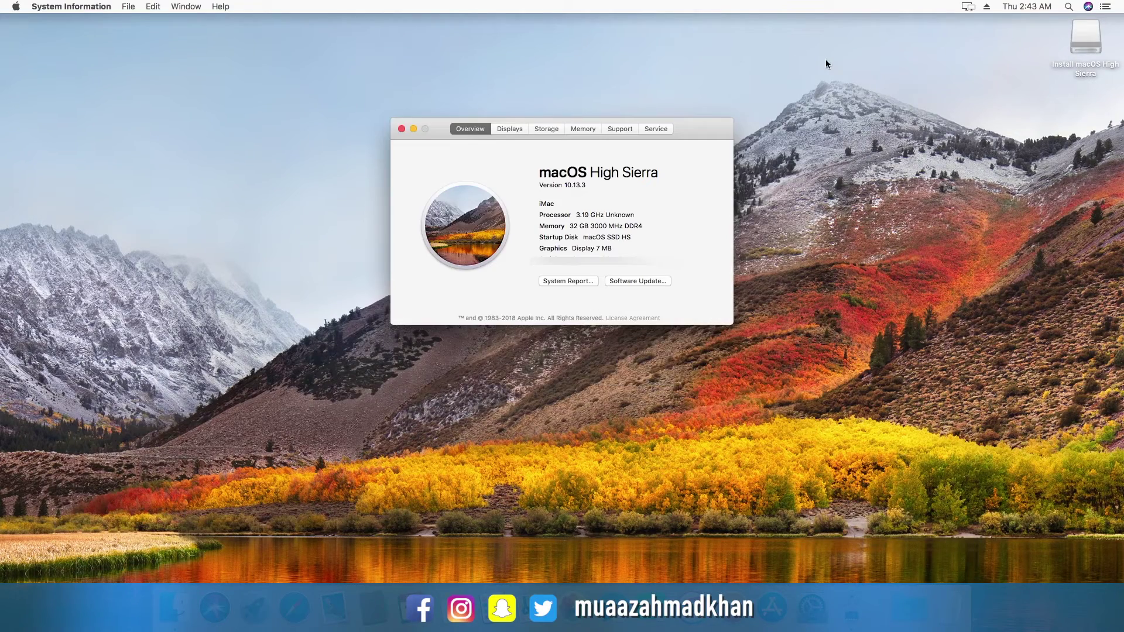
left_click(402, 129)
double_click(1090, 40)
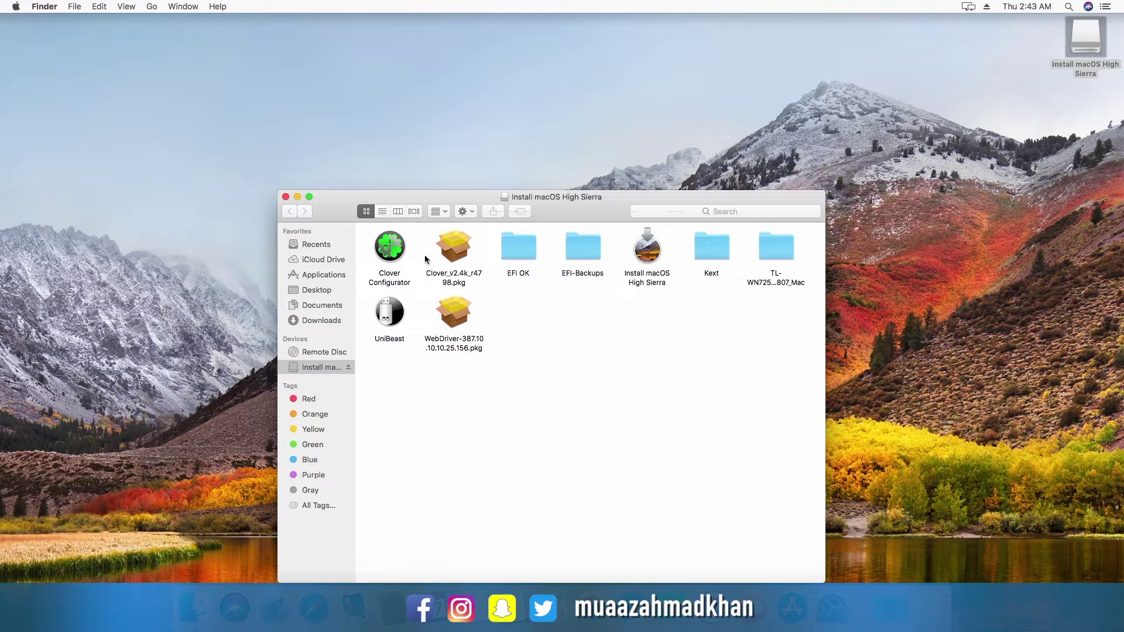
- Run WebDriver-387.10.10.10.25.156.pkg, accept the NVIDIA license and authorize the installation
double_click(463, 309)
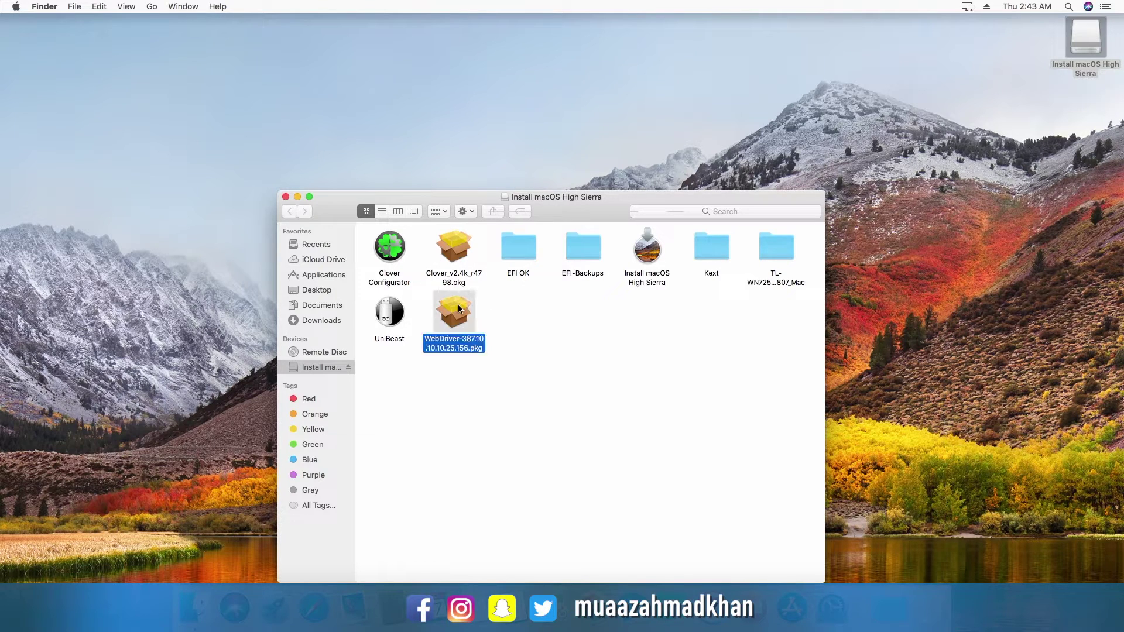
left_click(708, 385)
left_click(709, 385)
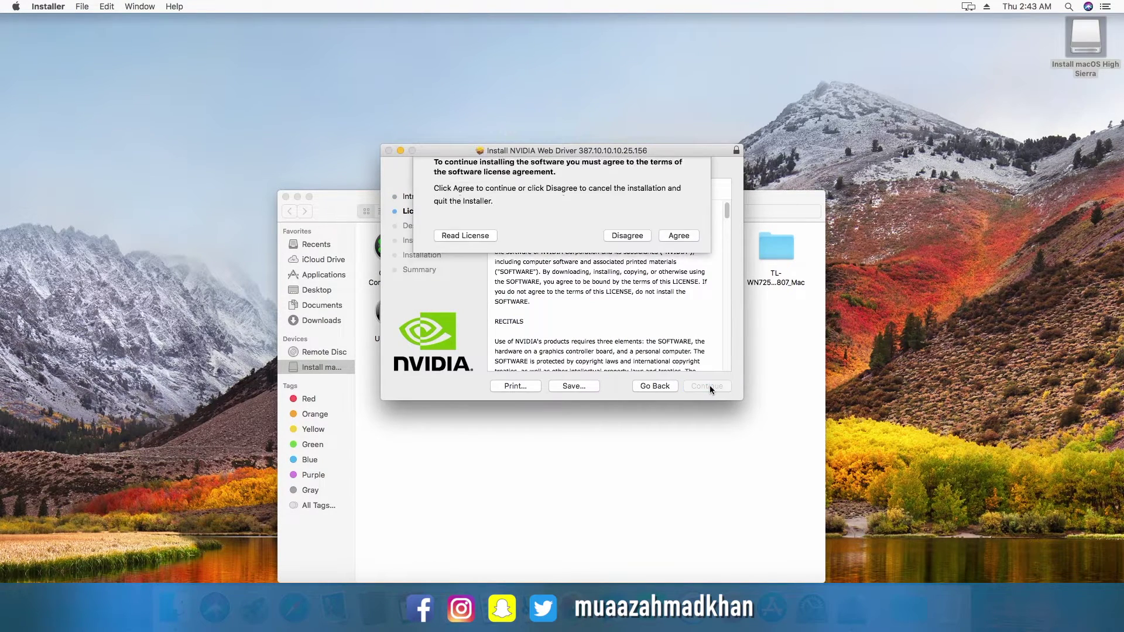
left_click(679, 246)
left_click(698, 387)
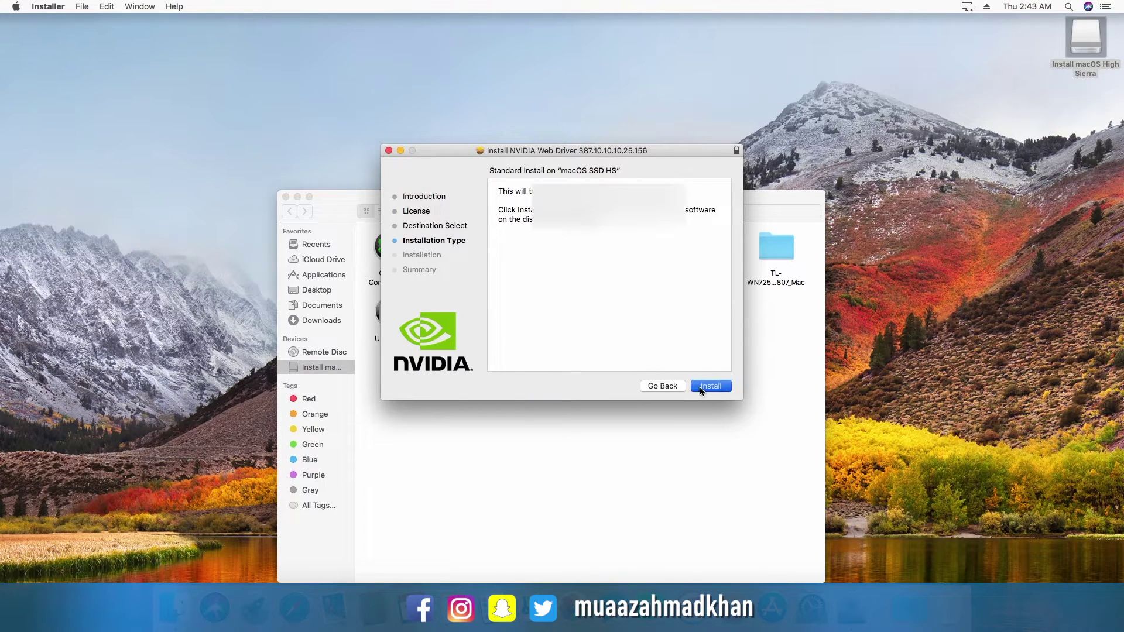
key("Return")
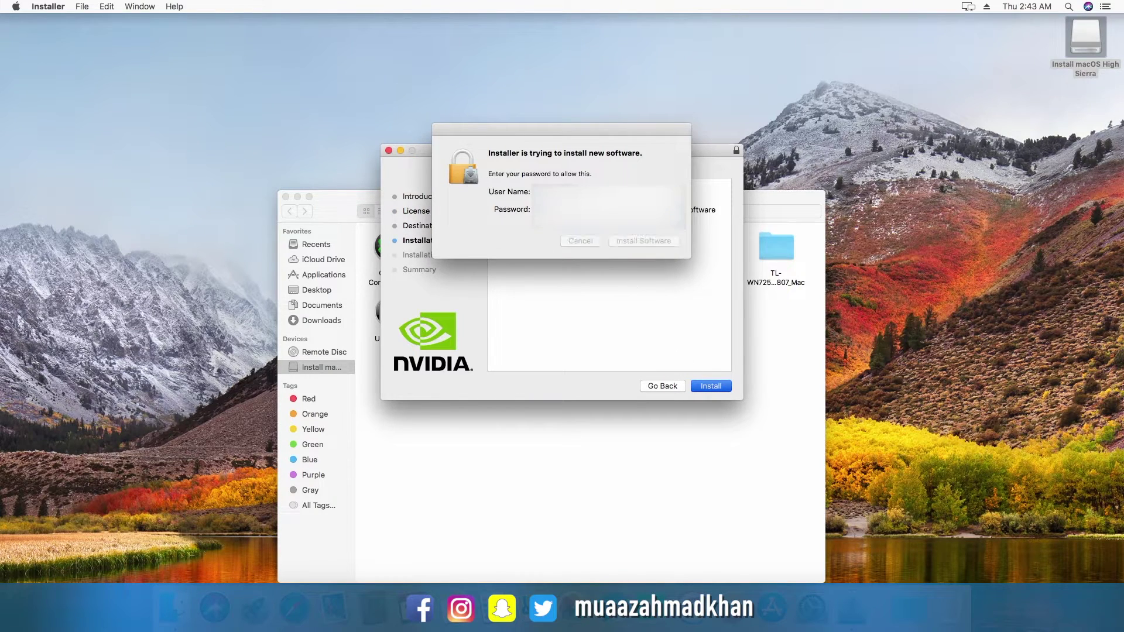
left_click(624, 216)
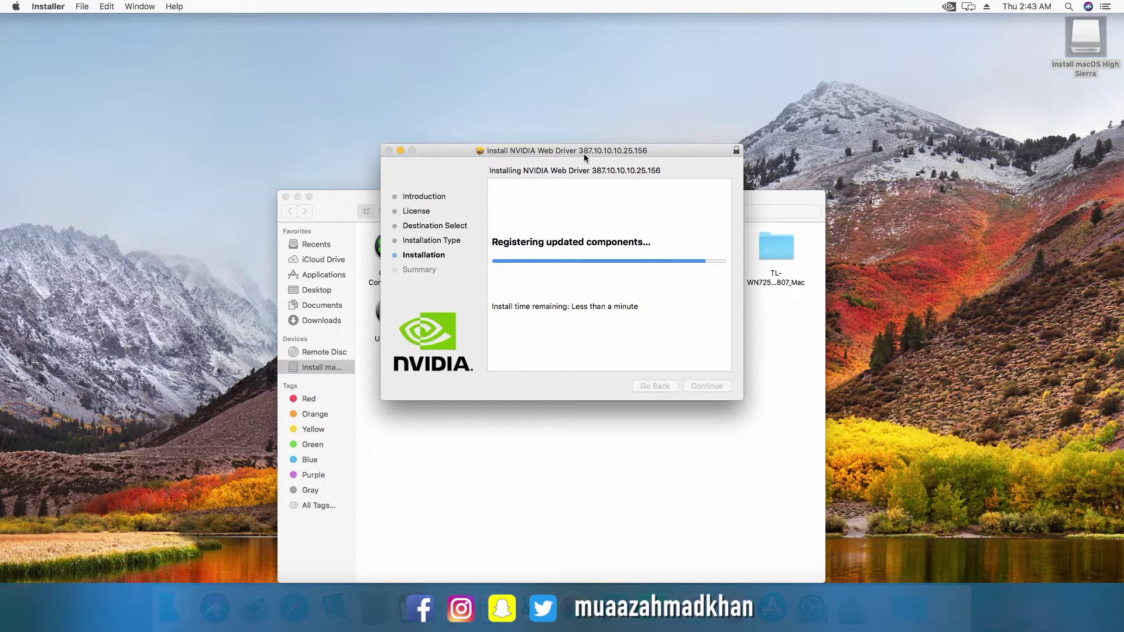
- Choose to restart after the driver installs and dismiss the restart alert
left_click_drag(607, 154, 602, 201)
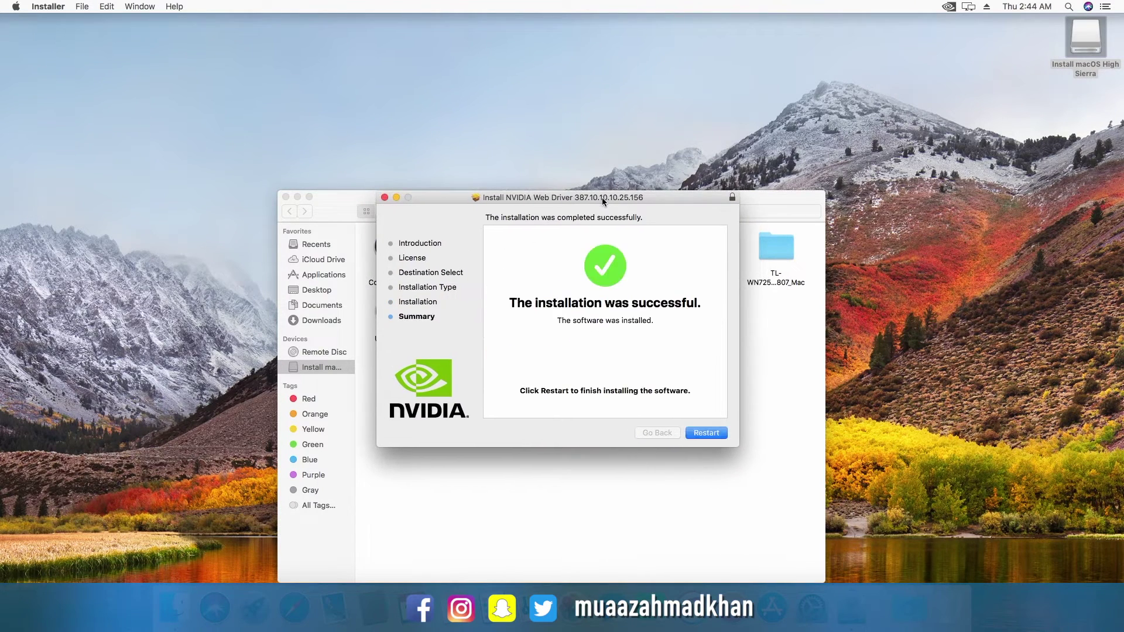
left_click(384, 198)
left_click(655, 266)
left_click_drag(581, 198, 588, 125)
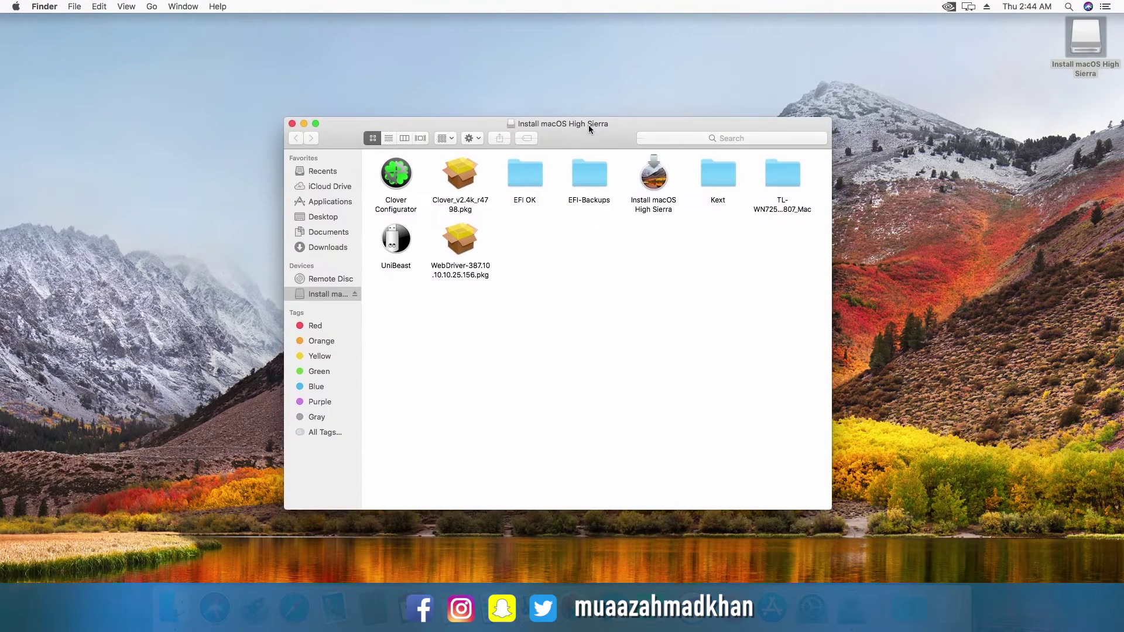
- Install Clover v2.4k r4798 to macOS SSD HS with UEFI-only, ESP and UEFI Drivers options
double_click(460, 203)
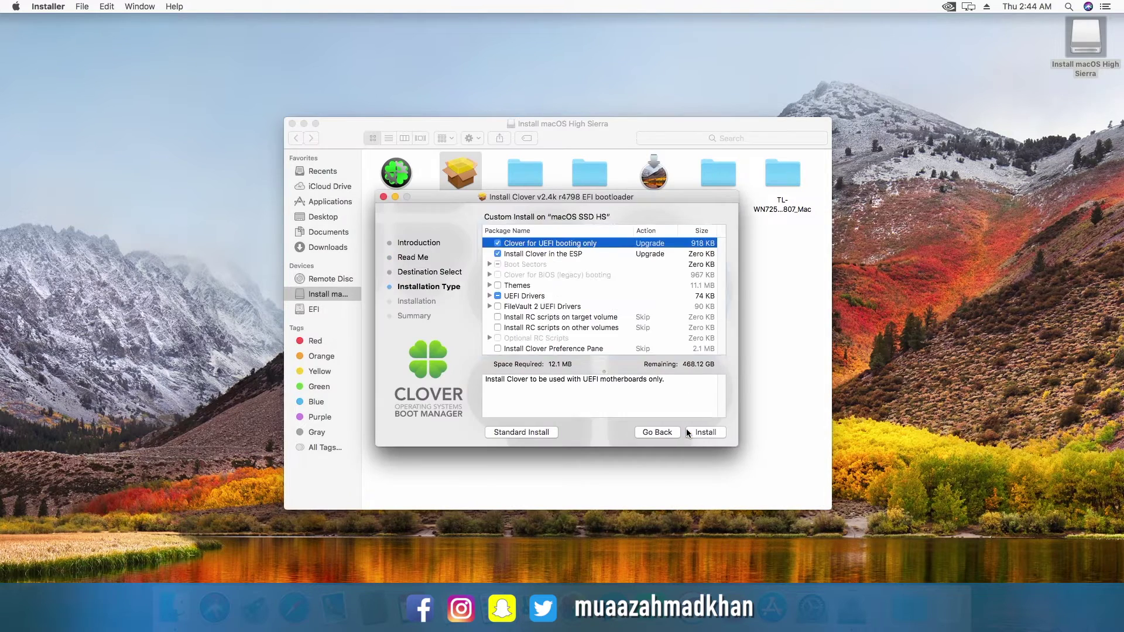
left_click(523, 434)
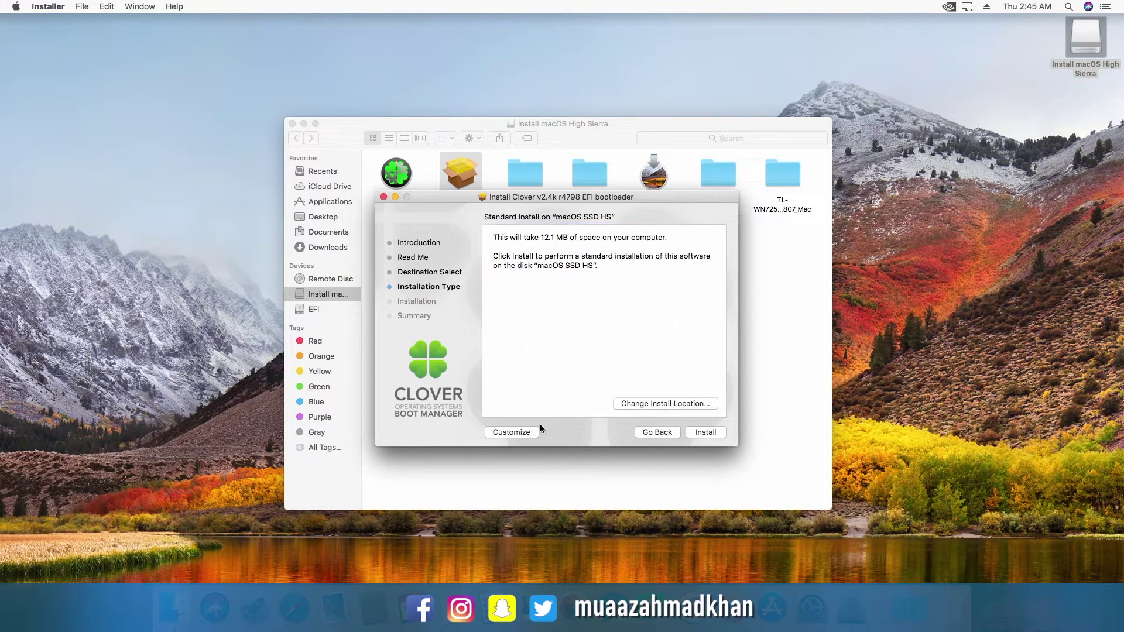
left_click(644, 433)
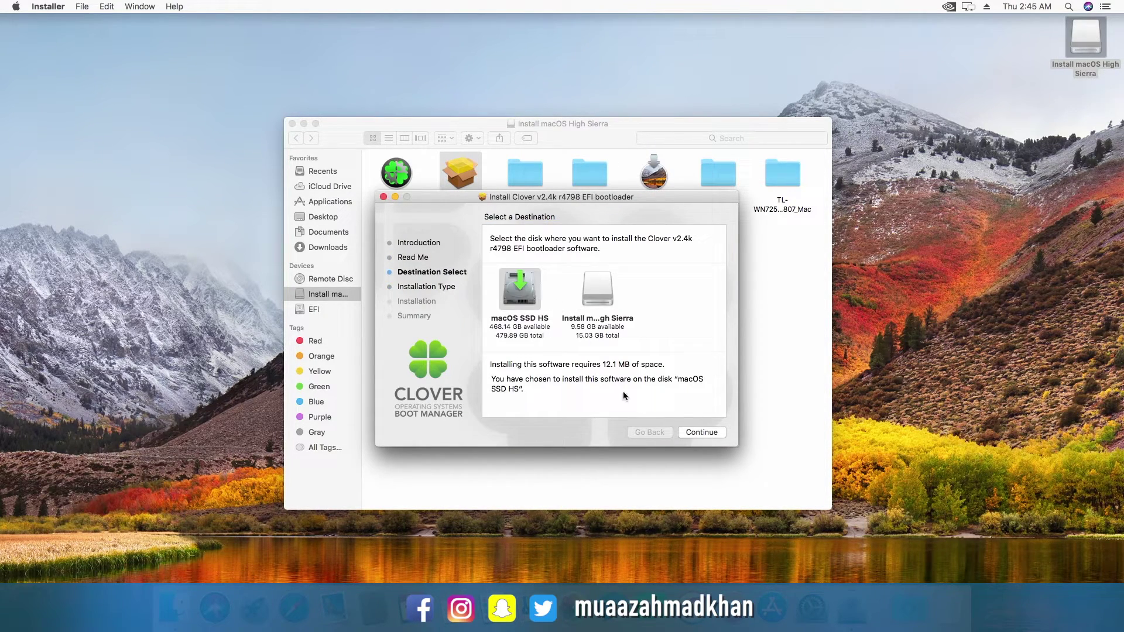
left_click(697, 432)
left_click(510, 432)
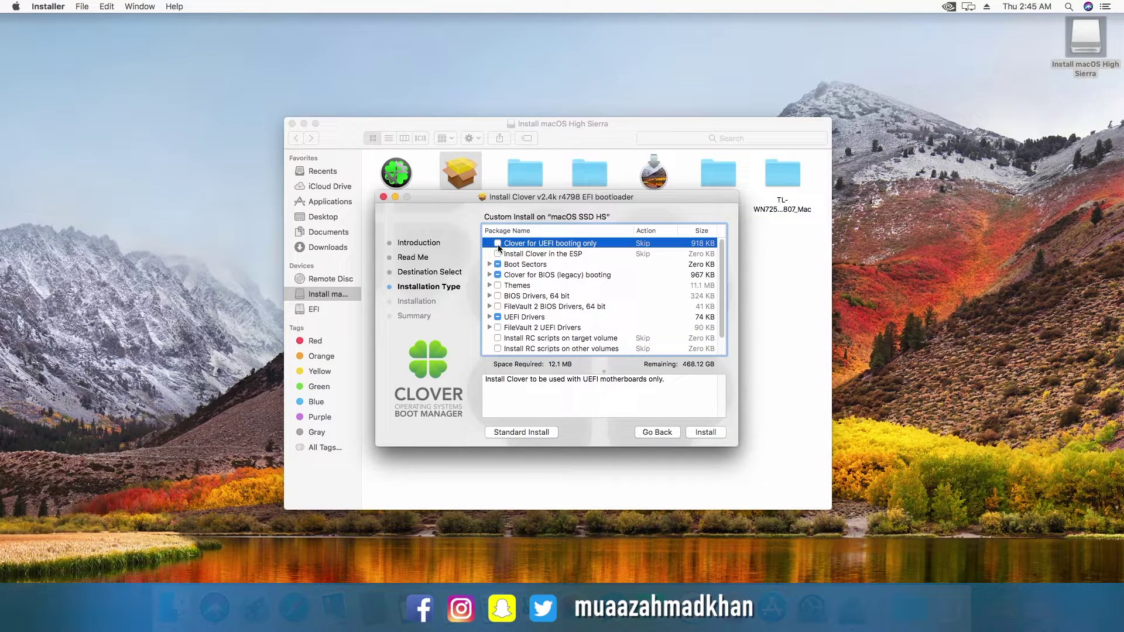
left_click(705, 434)
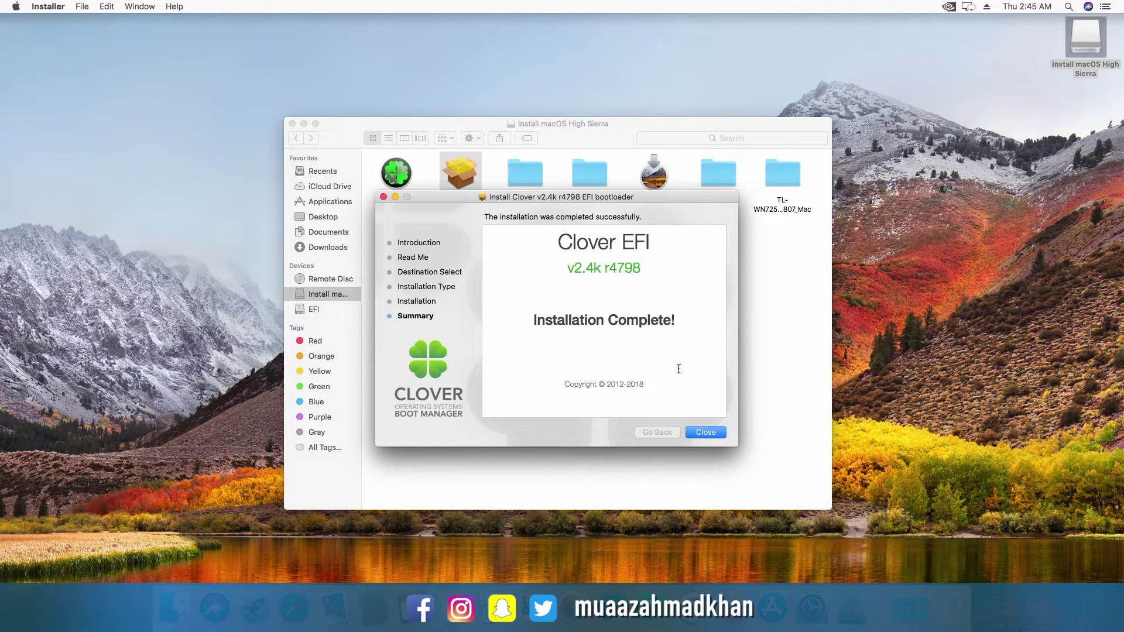
left_click(706, 432)
left_click_drag(404, 198, 1046, 403)
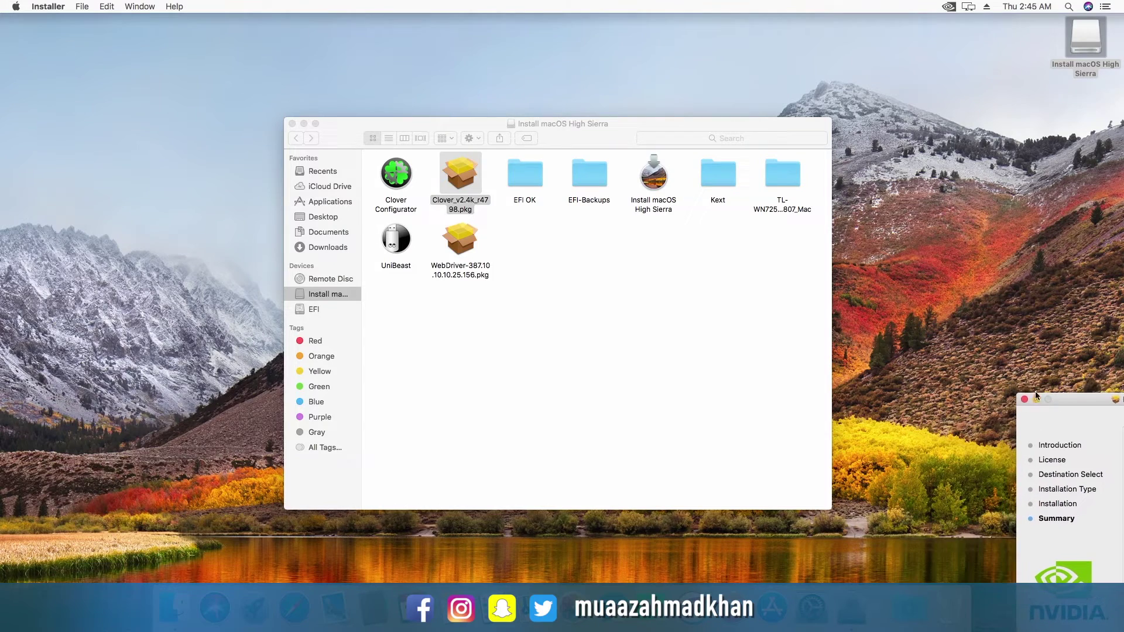
- Mount the EFI partition with Clover Configurator and open its EFI folder
double_click(395, 177)
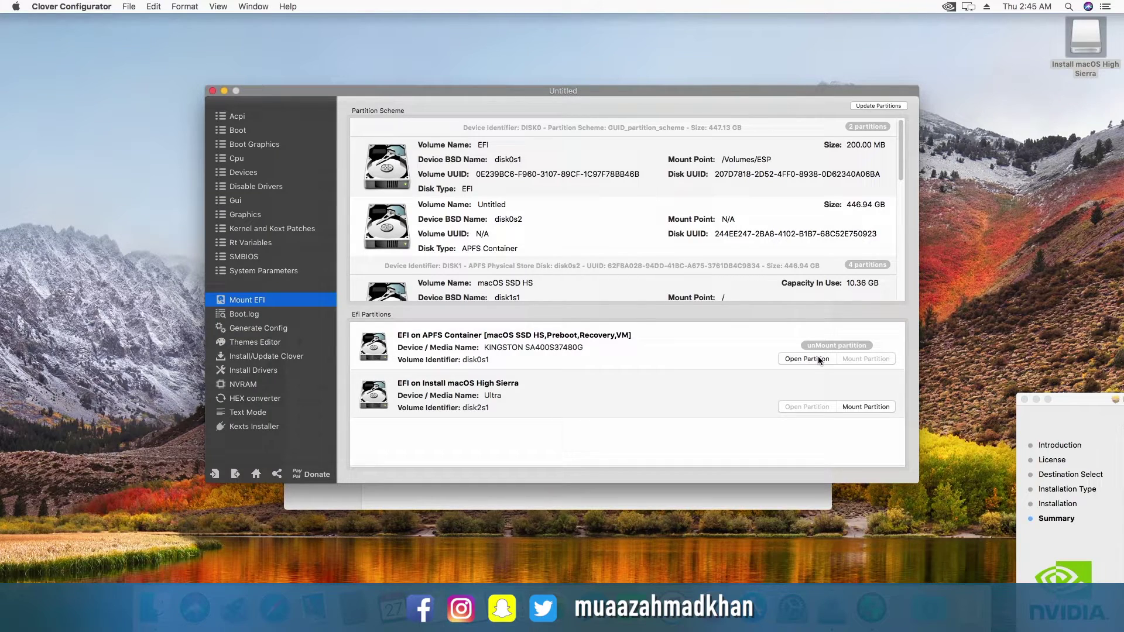
left_click(818, 359)
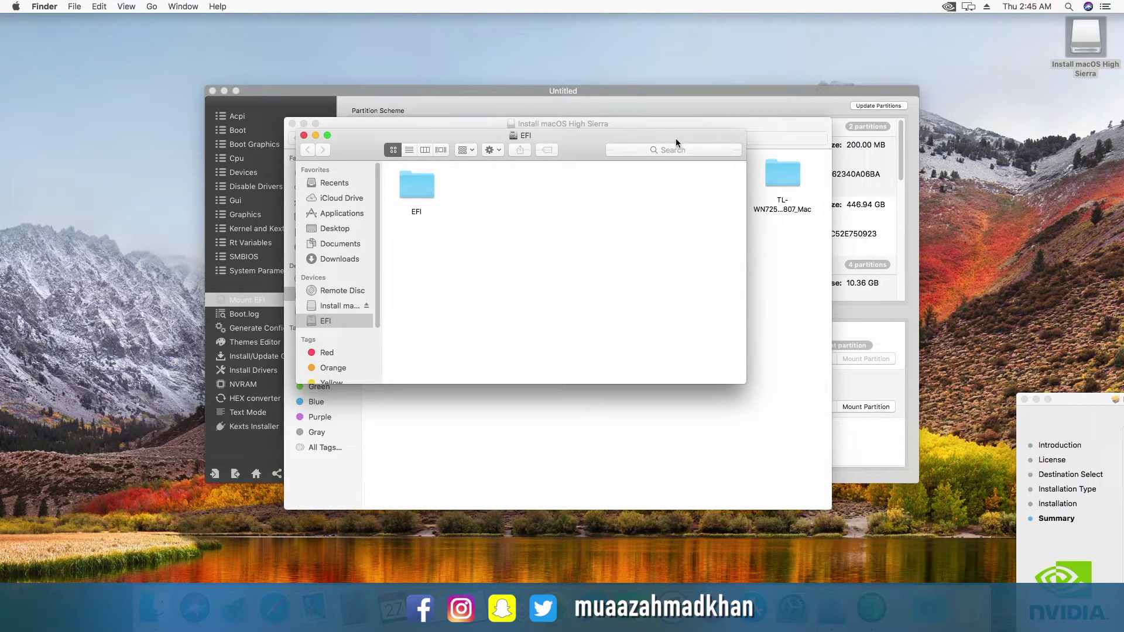
double_click(416, 184)
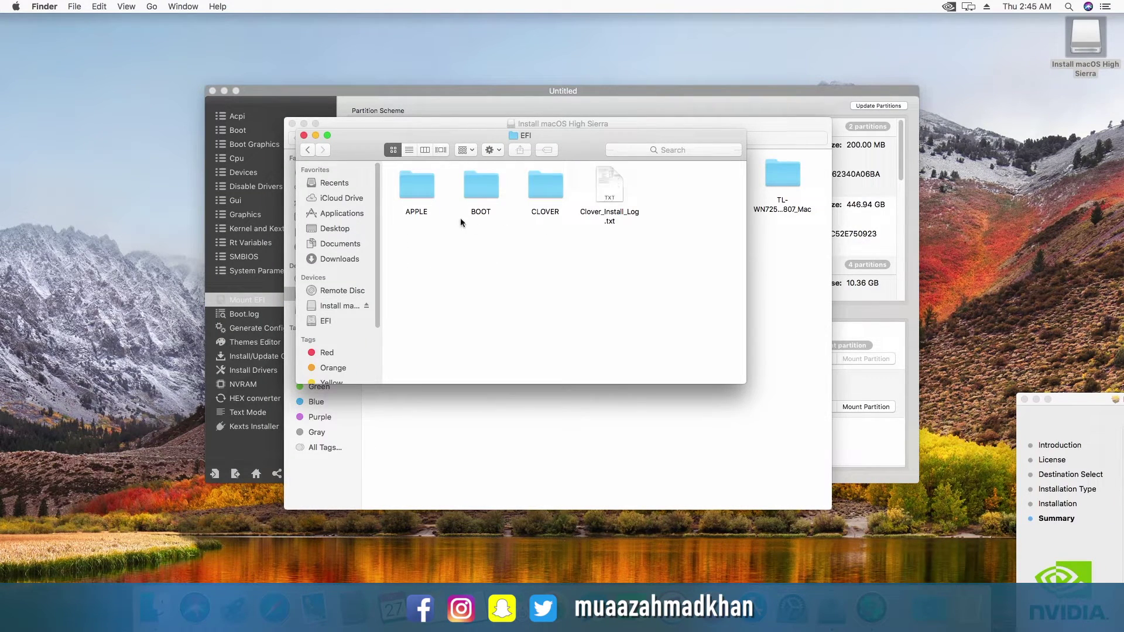
- Open the EFI OK folder on the Install macOS High Sierra drive alongside it
left_click(225, 91)
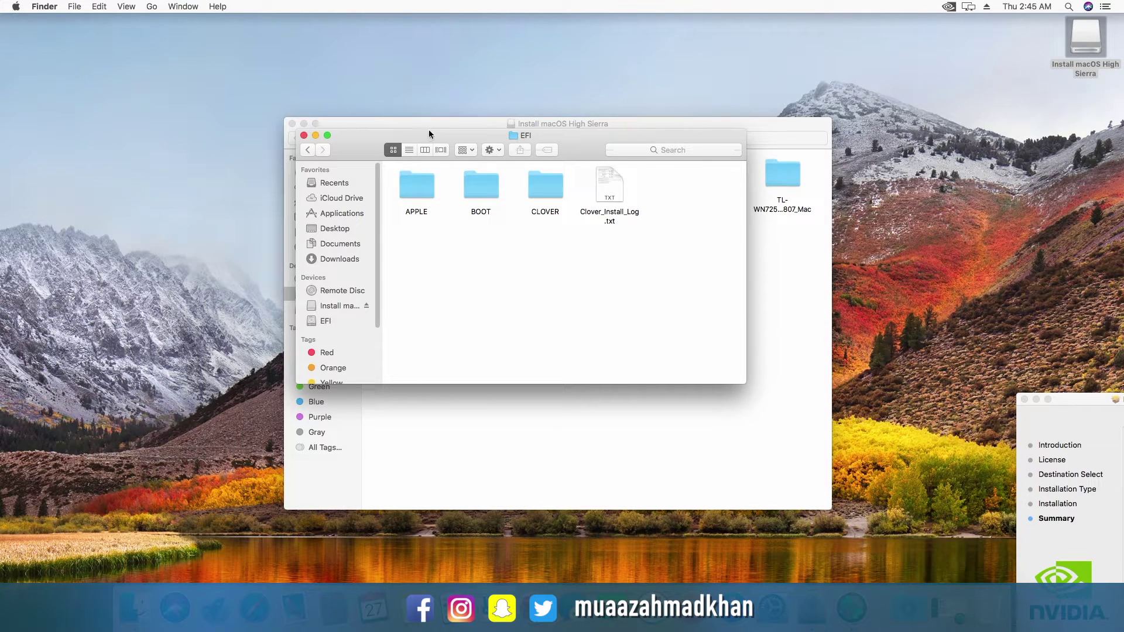
left_click(391, 125)
double_click(485, 175)
left_click_drag(454, 123, 827, 165)
- Copy APPLE, BOOT, CLOVER and Clover_Install_Log.txt into EFI, merging folders, then close both windows
left_click_drag(918, 286, 486, 253)
left_click(603, 220)
left_click(591, 221)
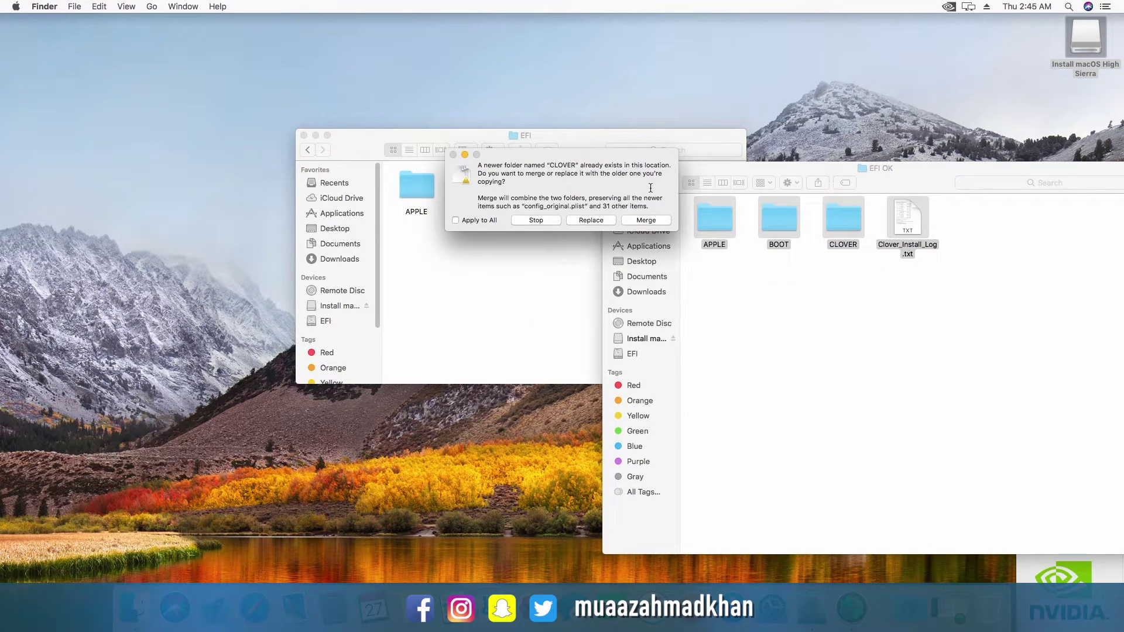
left_click(646, 220)
left_click(595, 183)
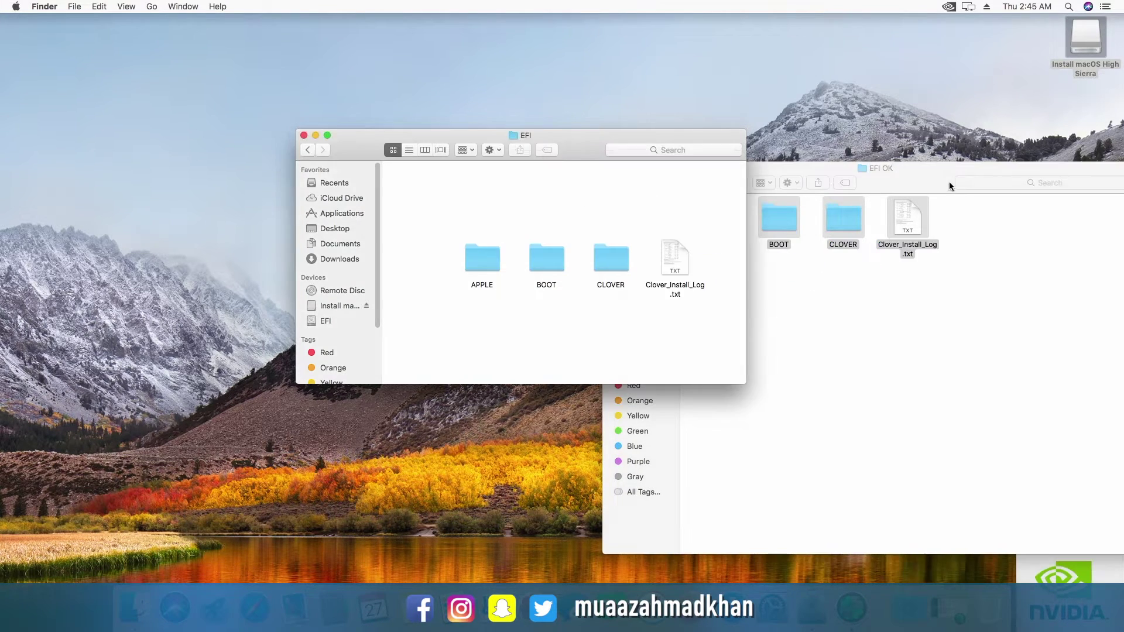
left_click(950, 187)
left_click(610, 168)
left_click(304, 135)
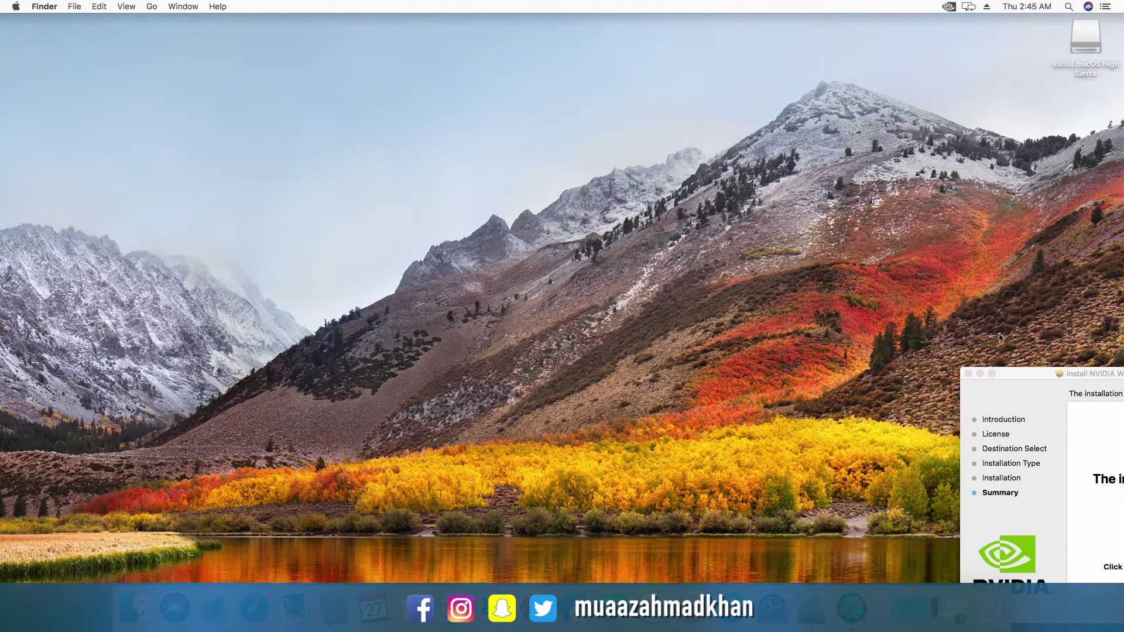
- Restart the Mac and pick UEFI OS (P0: KINGSTON) from the boot menu
left_click_drag(1071, 376, 476, 134)
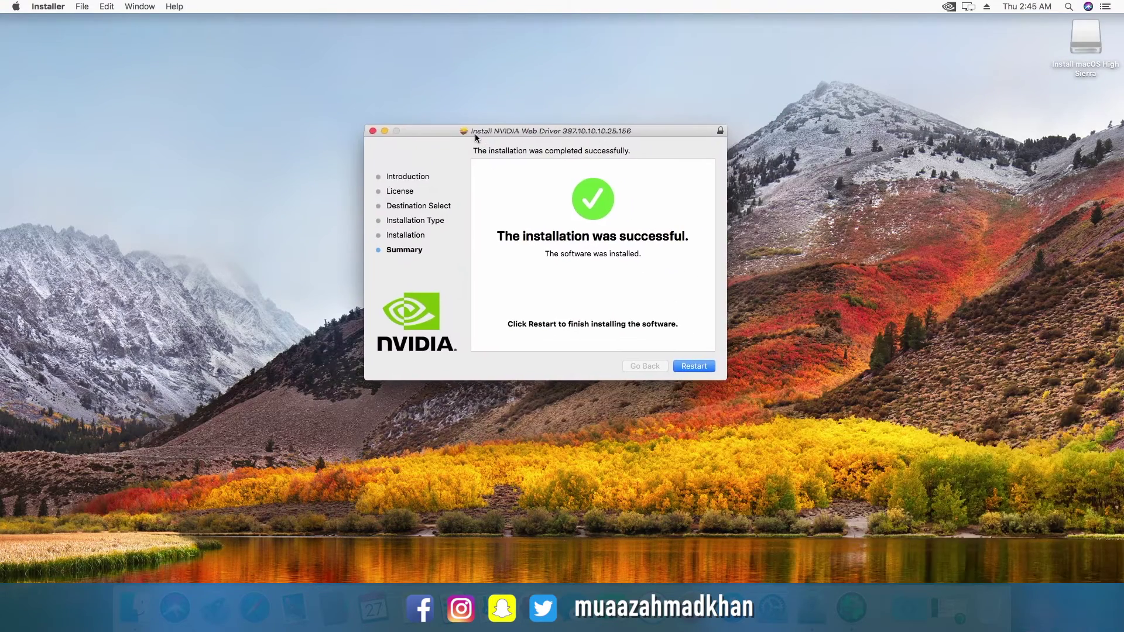
left_click(688, 363)
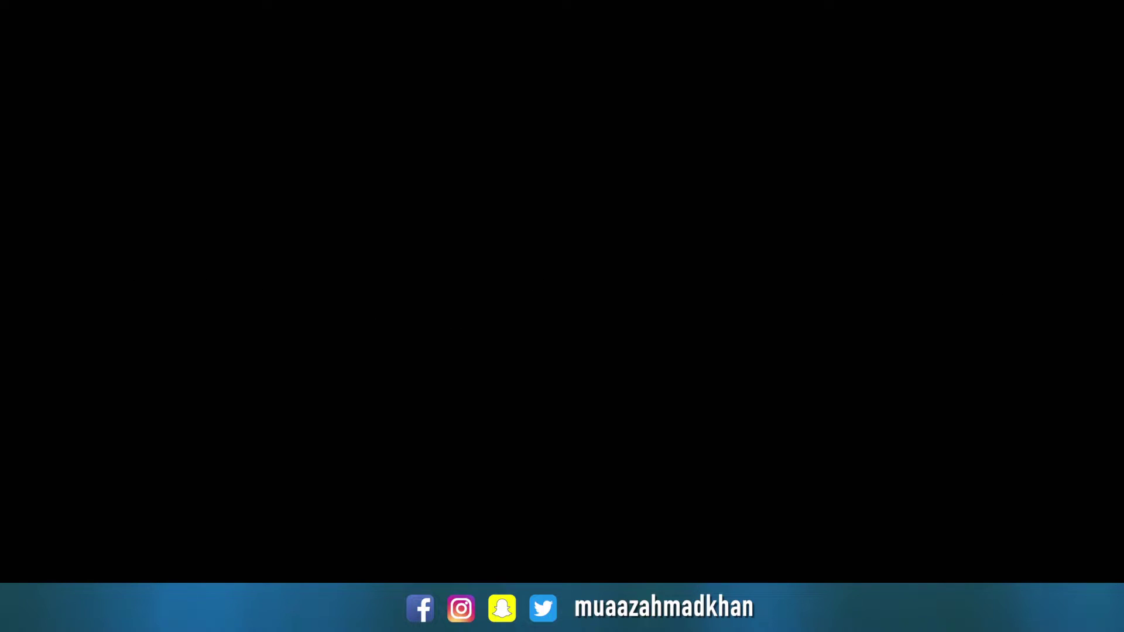
key("Down")
key("Down")
key("Down")
key("Down")
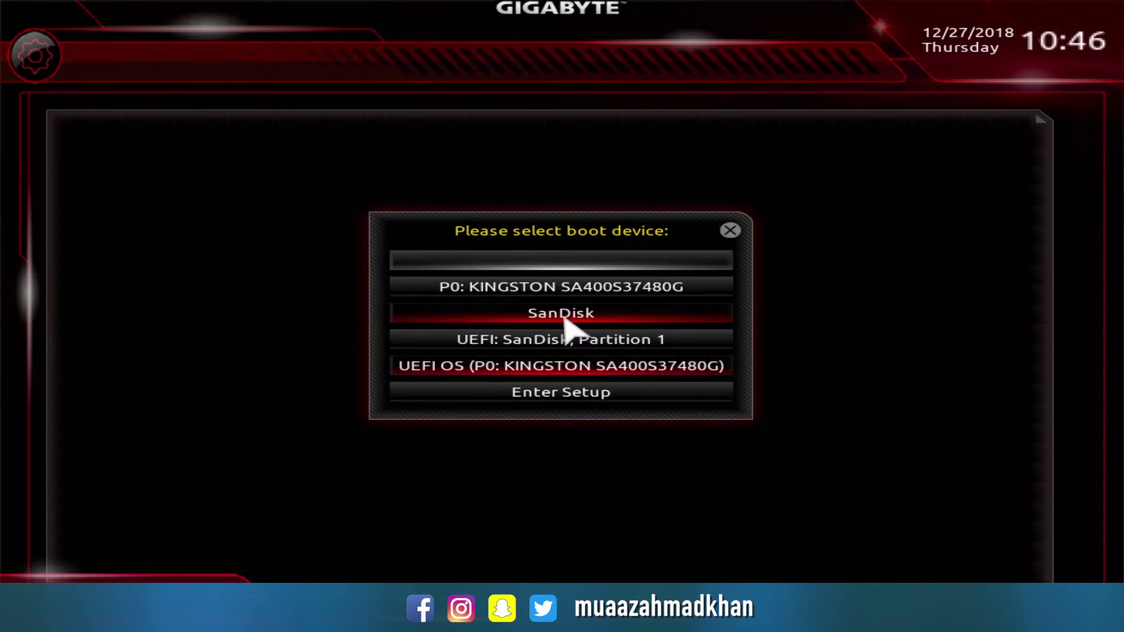
key("Return")
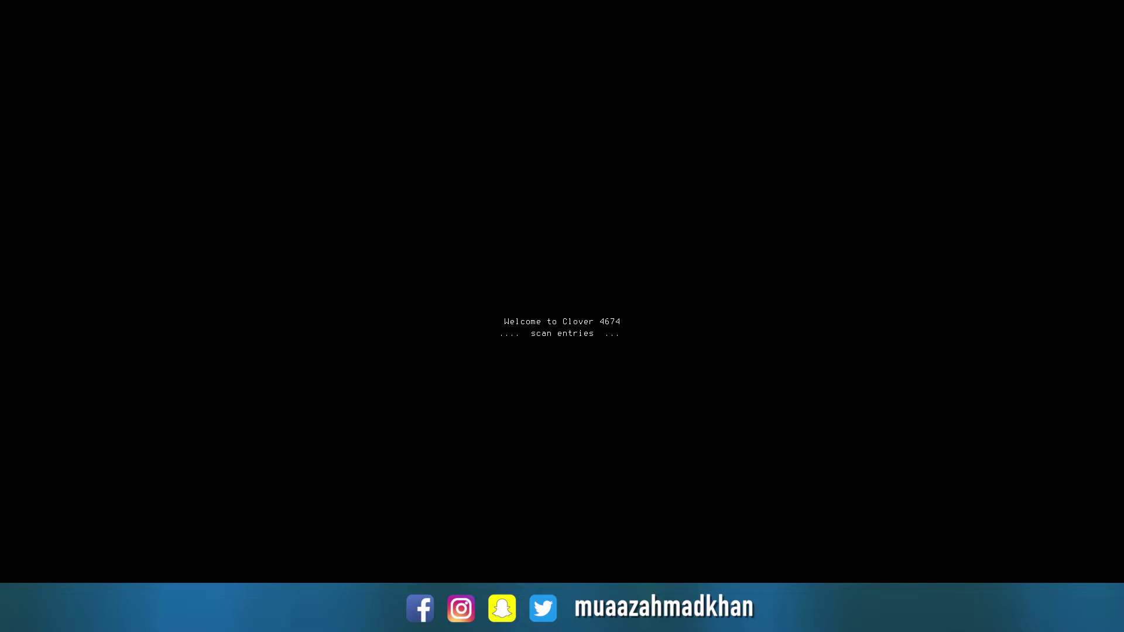
- Boot macOS from macOS SSD HS in Clover and open About This Mac
key("Right")
key("Right")
key("Right")
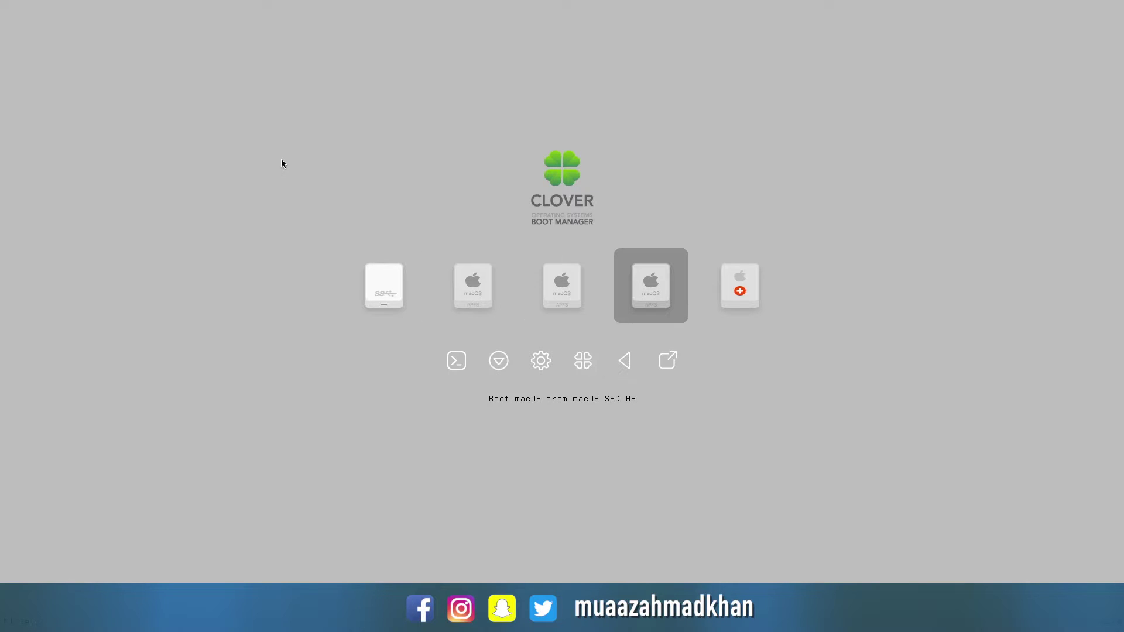
key("Return")
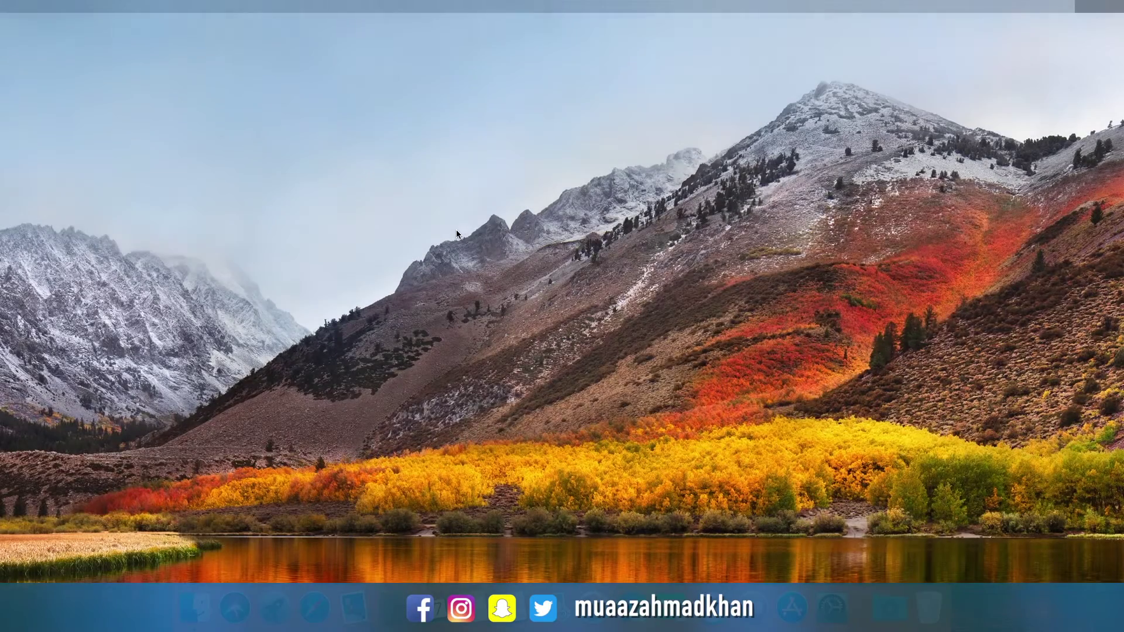
left_click(16, 6)
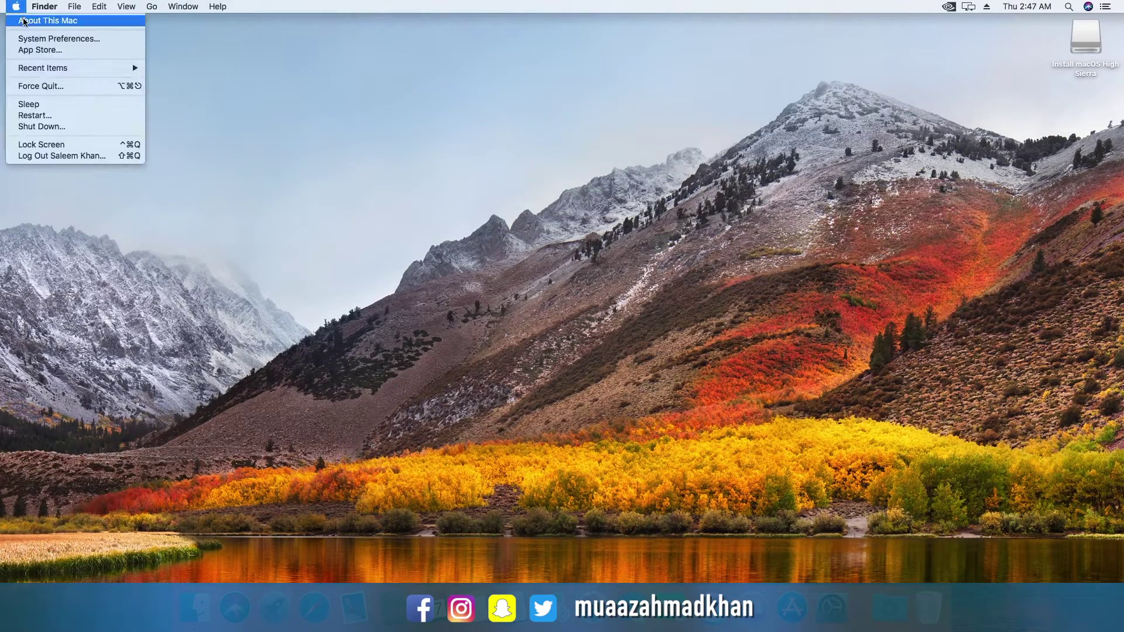
left_click(448, 151)
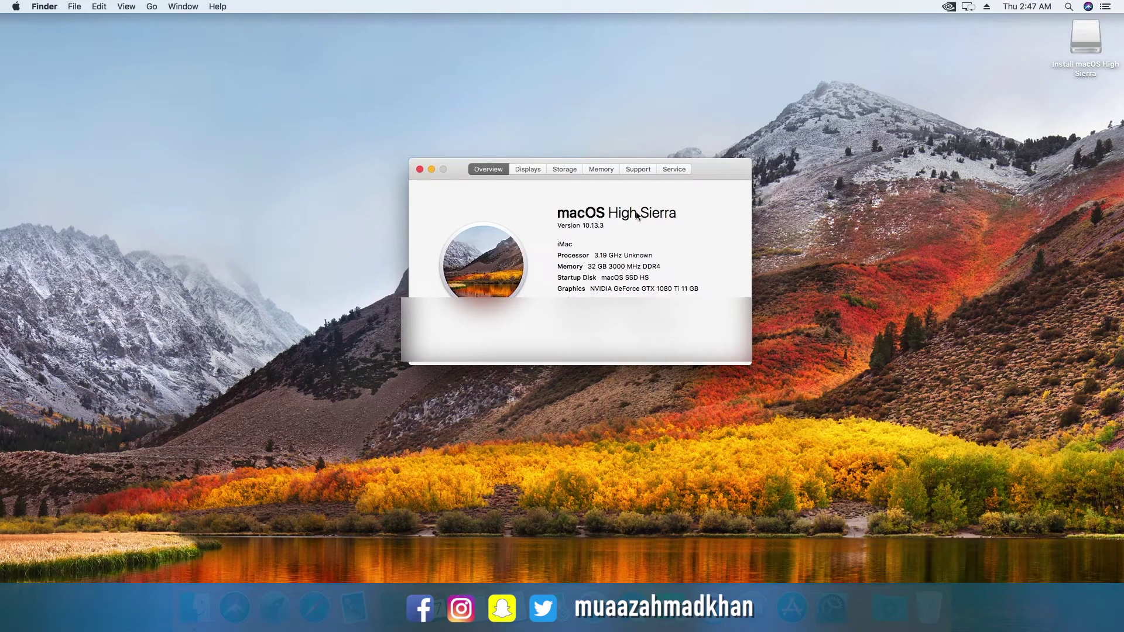
left_click_drag(717, 176, 707, 191)
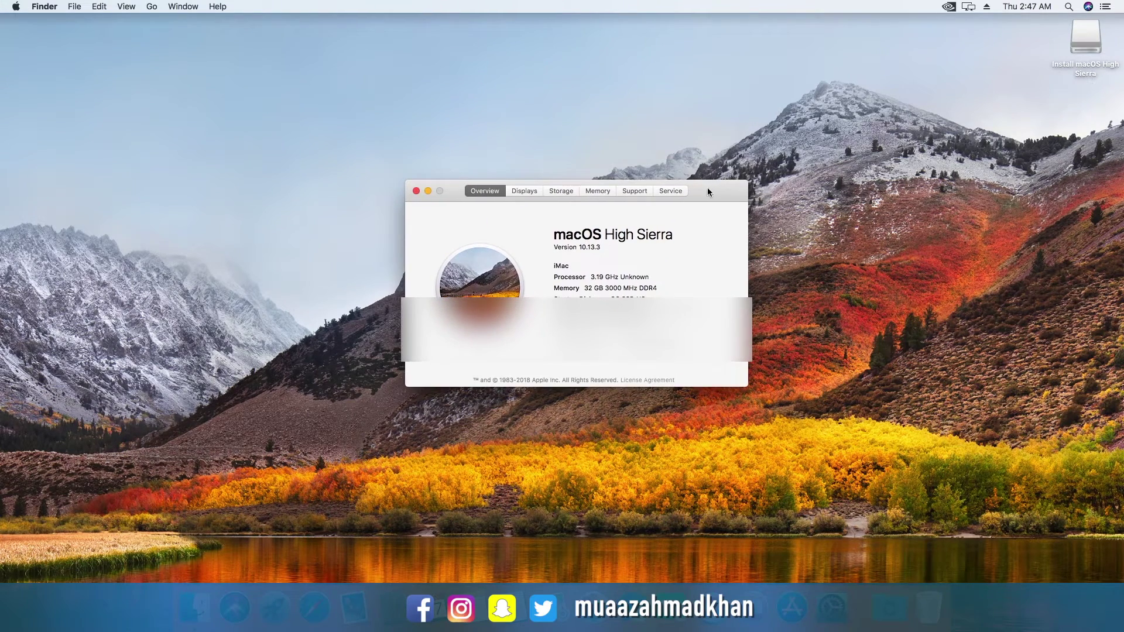
left_click(529, 191)
left_click(566, 193)
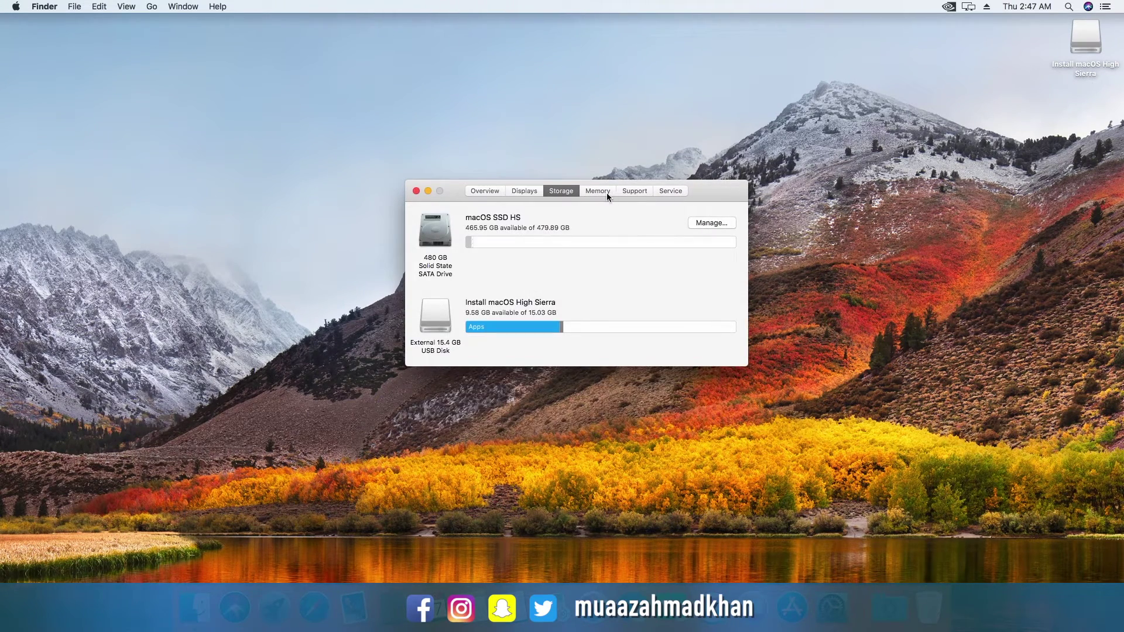
left_click(598, 192)
left_click(633, 192)
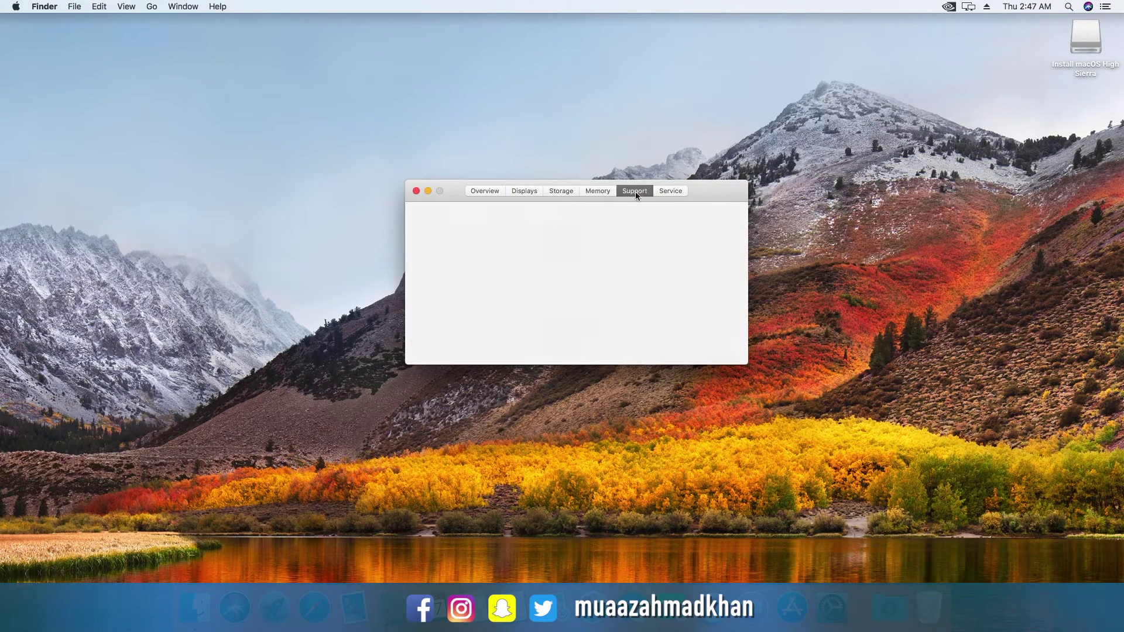
left_click(485, 191)
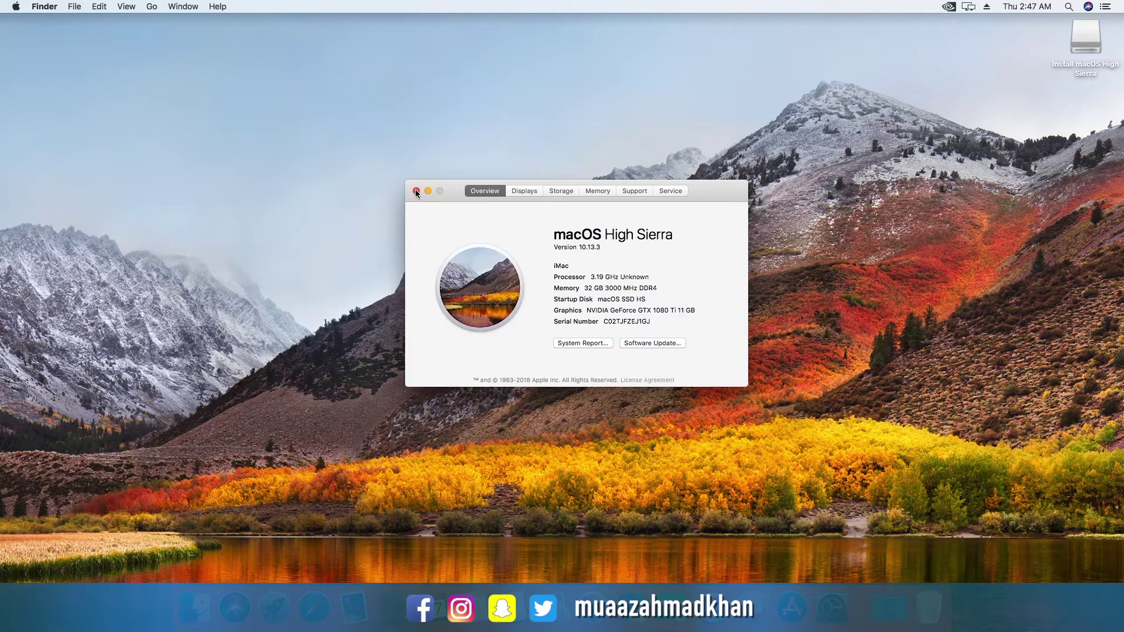
left_click(416, 191)
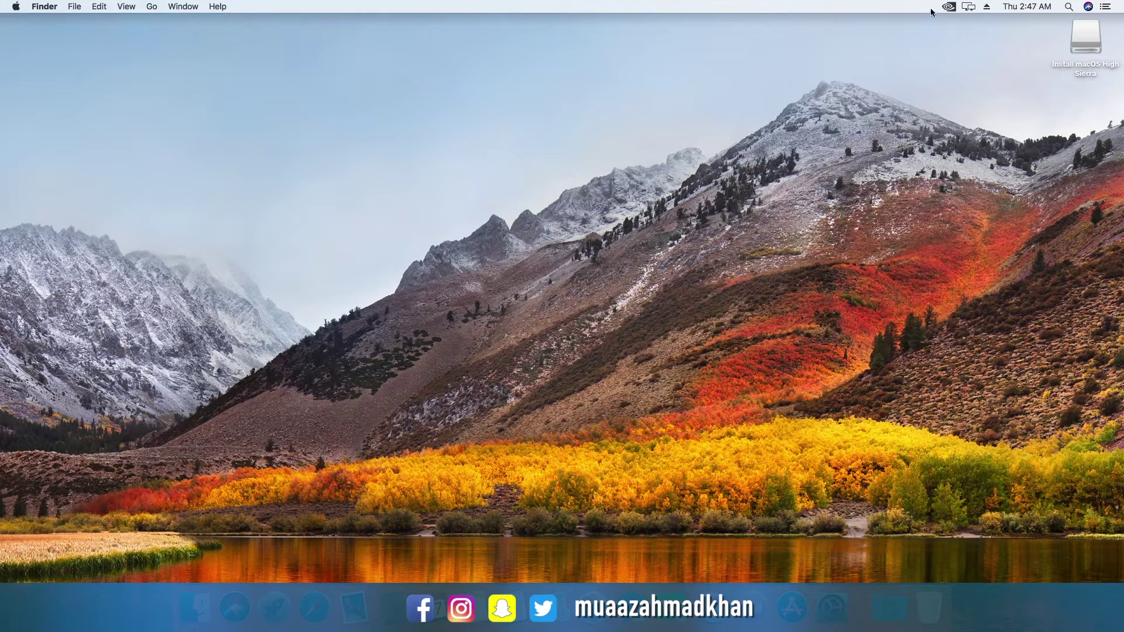
- Open NVIDIA Driver Manager and browse its G-SYNC, ECC and update settings
left_click(949, 6)
left_click(841, 61)
left_click_drag(568, 106, 574, 148)
left_click(584, 171)
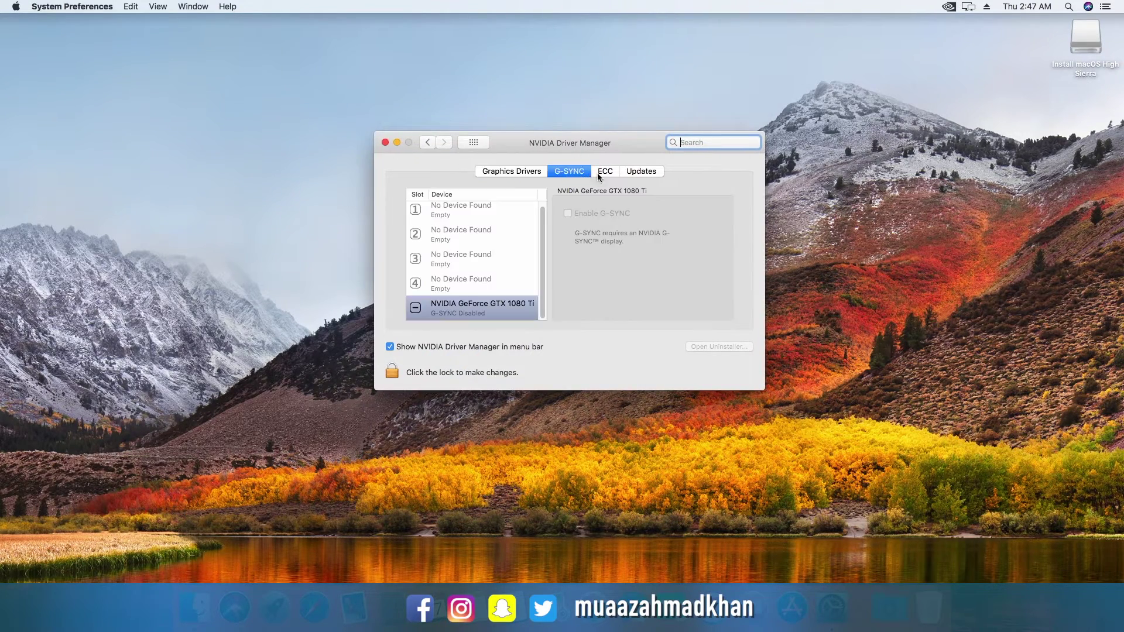
left_click(609, 172)
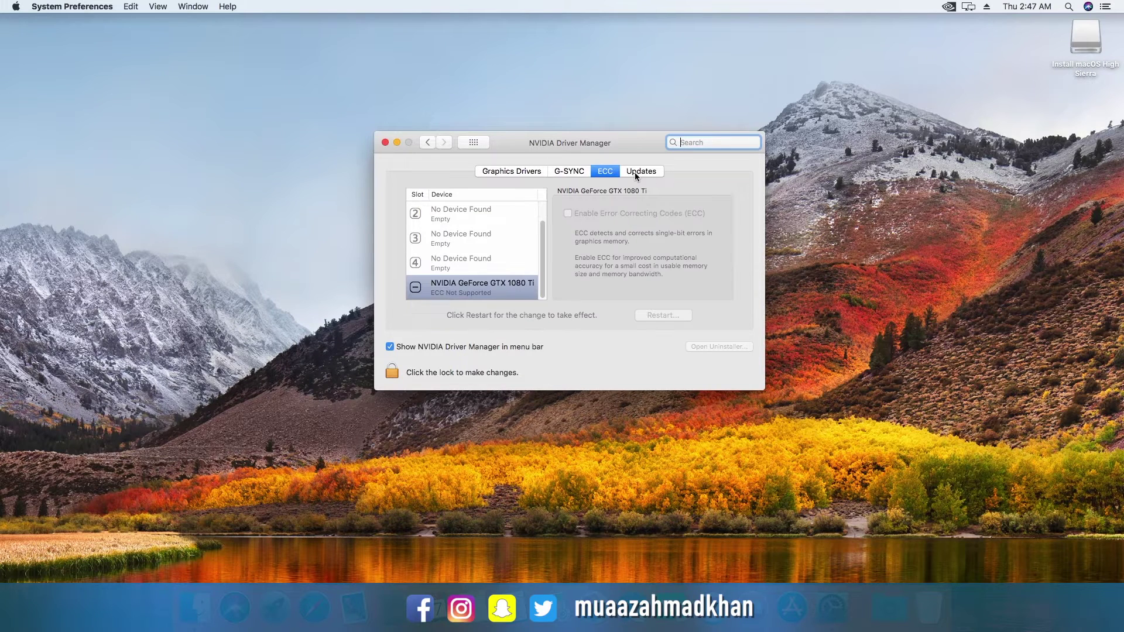
left_click(635, 172)
- Confirm the Web Driver is in use and the GTX 1080 Ti appears under G-SYNC
left_click(606, 171)
left_click(569, 171)
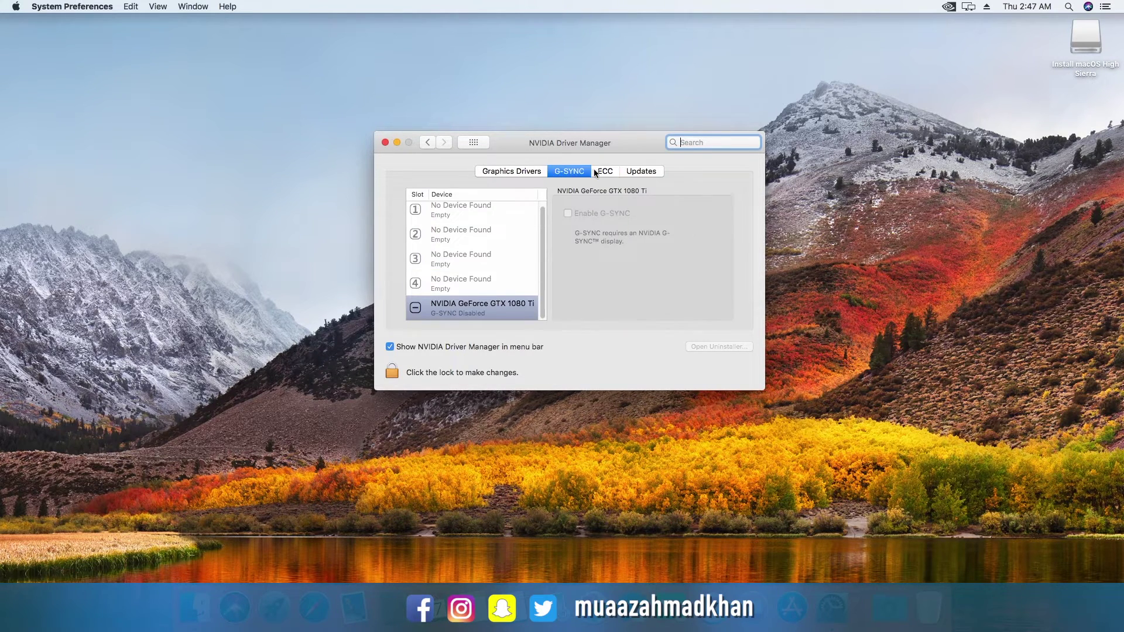
left_click(605, 174)
left_click(559, 173)
left_click(531, 172)
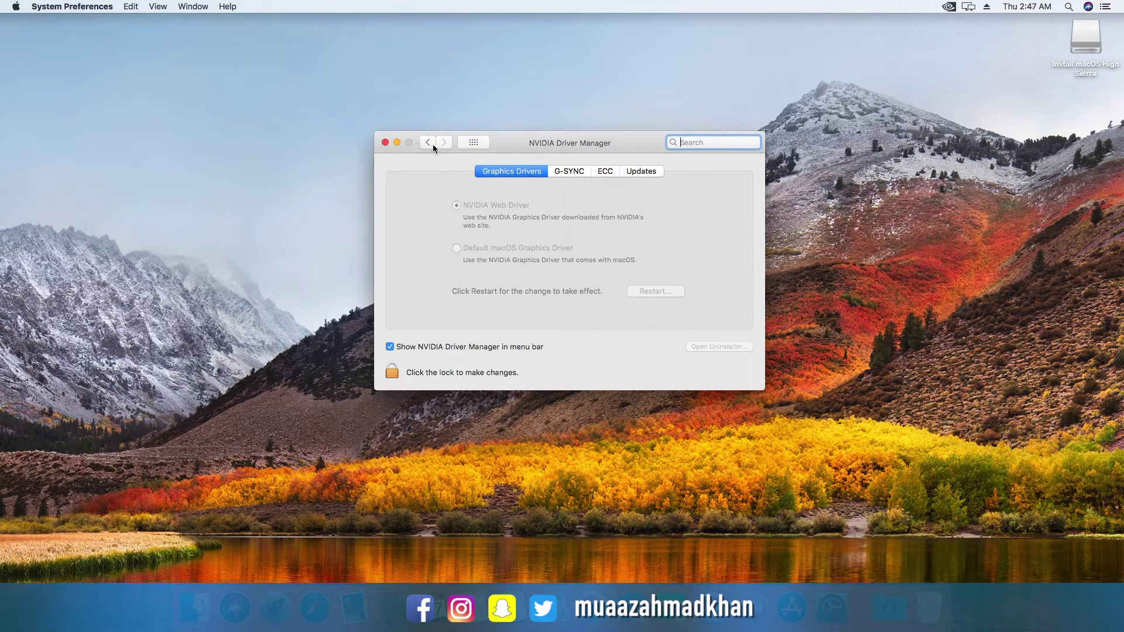
left_click(556, 174)
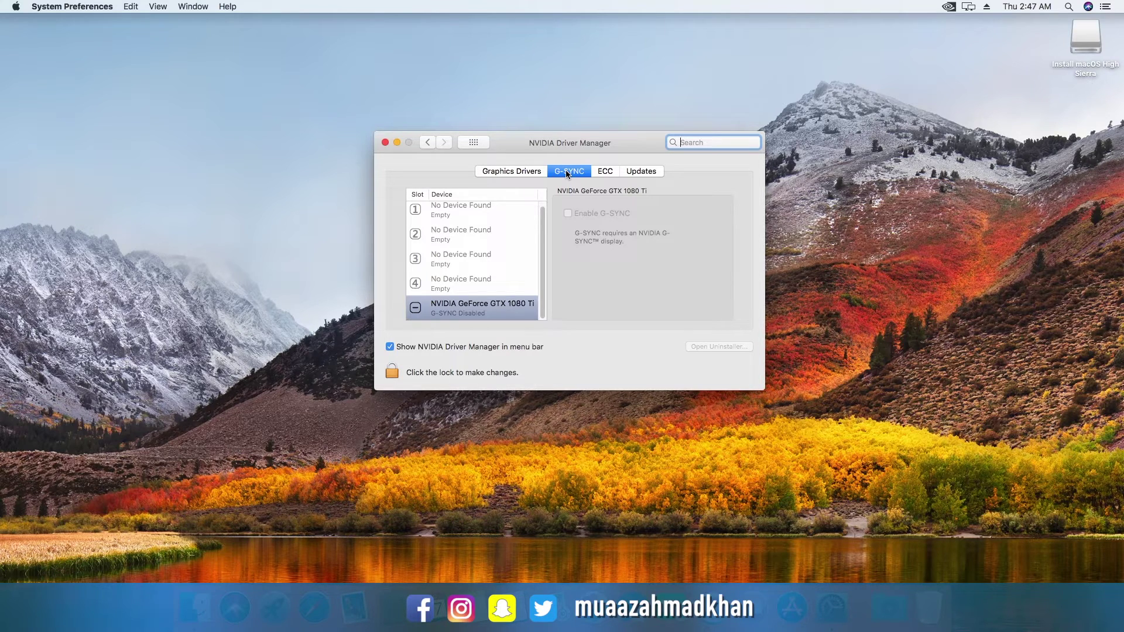
left_click(16, 6)
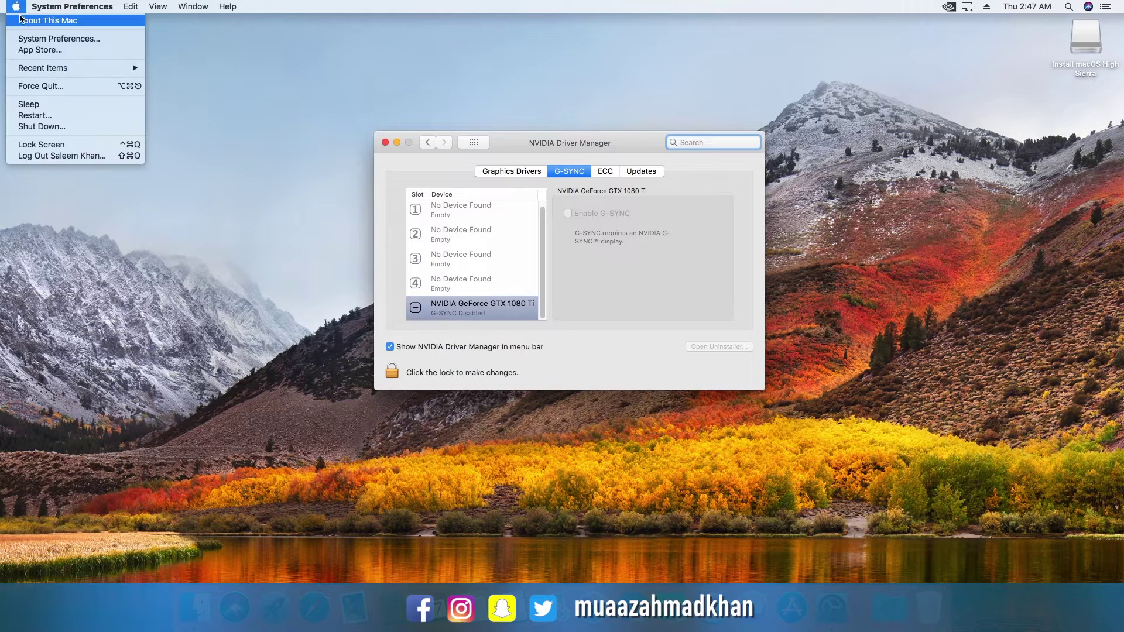
left_click(370, 155)
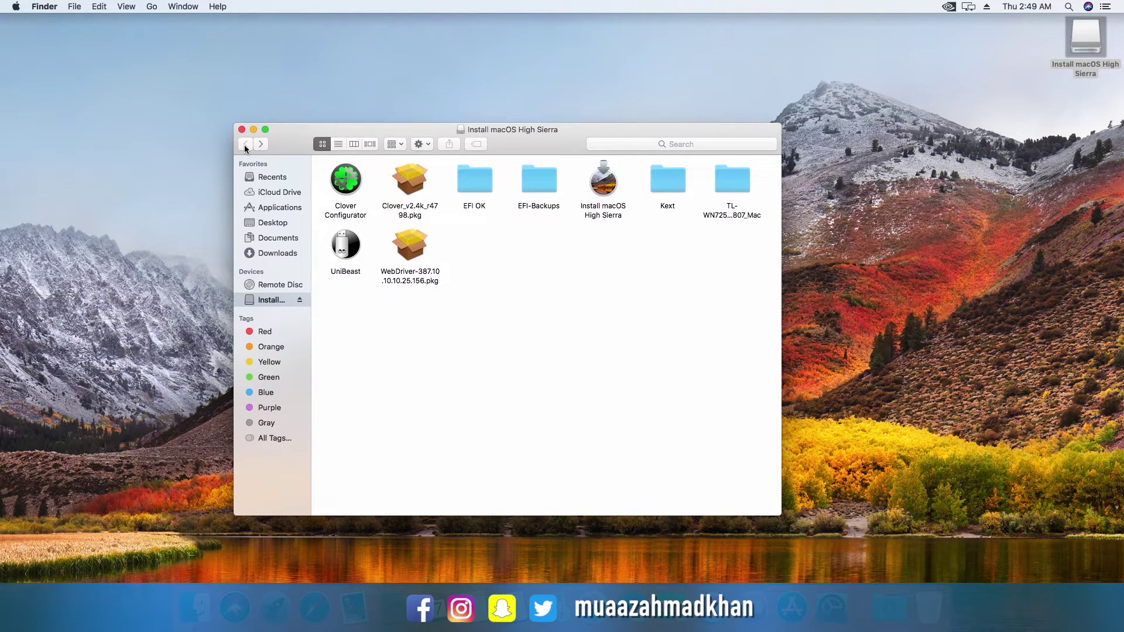
- Unzip Mac OS X10.13.zip from TL-WN725 > Mac OS X Driver and launch its Install.pkg
left_click(722, 182)
double_click(721, 178)
double_click(355, 170)
left_click(360, 178)
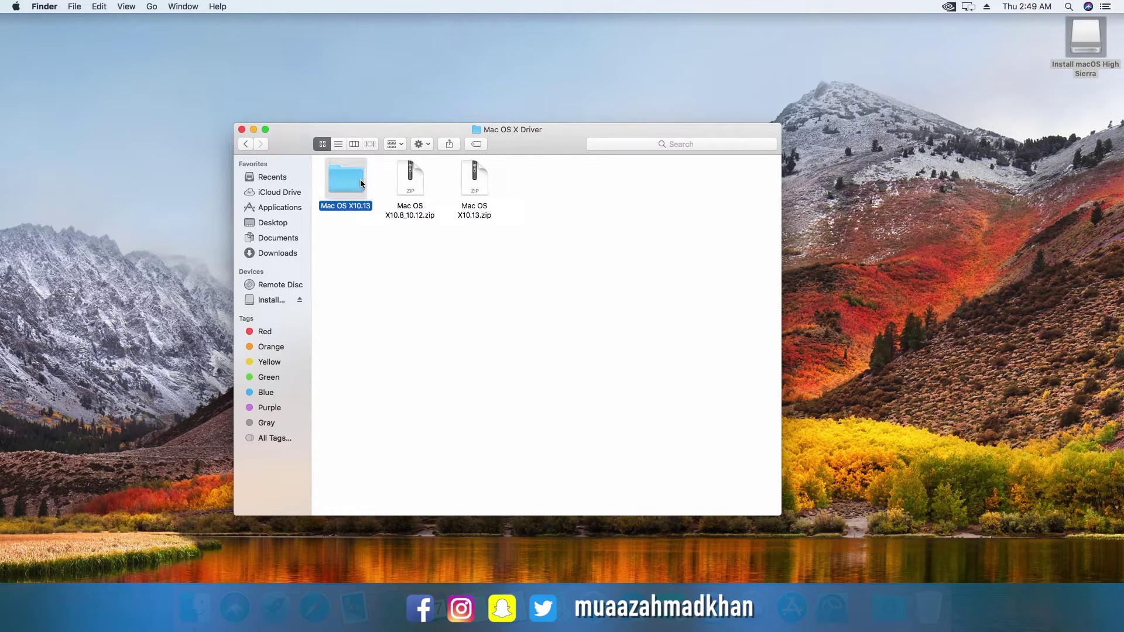
double_click(474, 188)
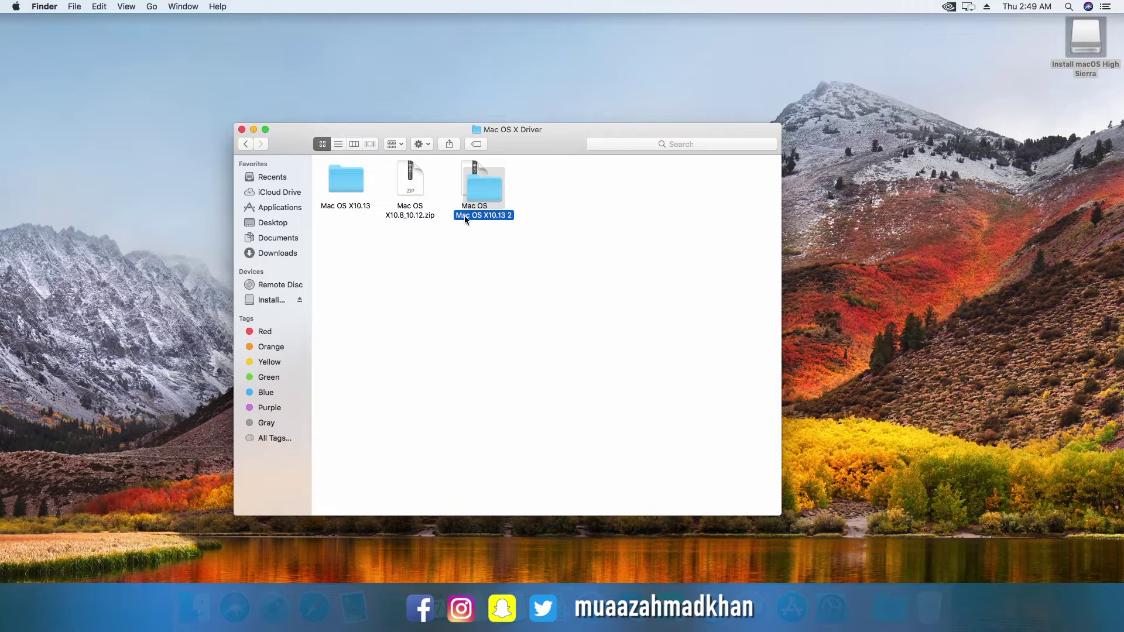
double_click(463, 215)
left_click(352, 185)
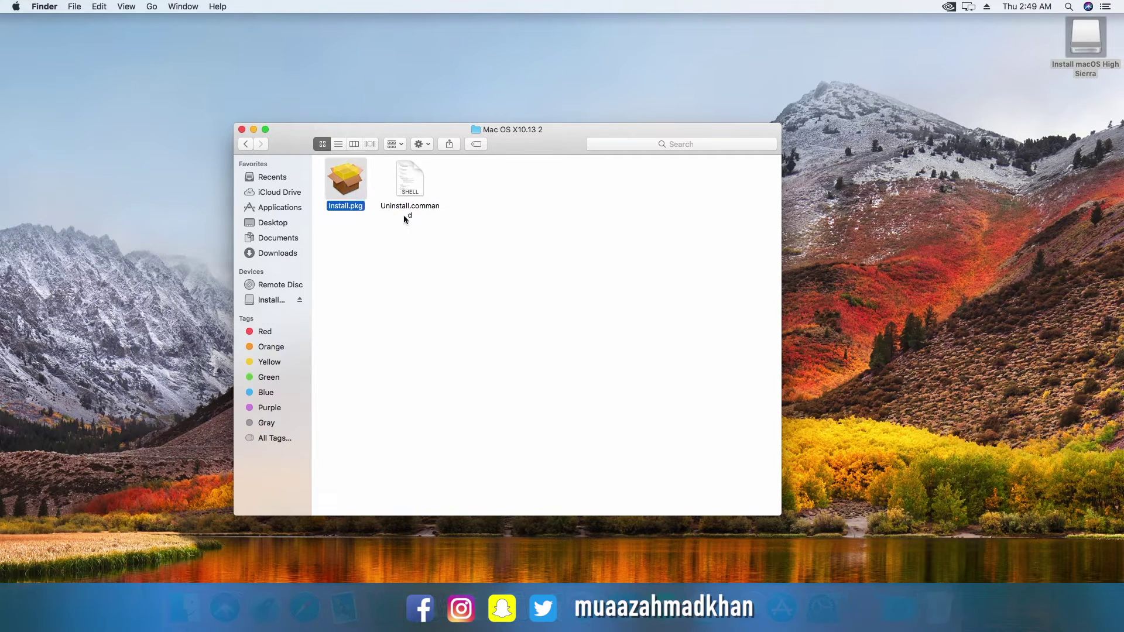
left_click(899, 330)
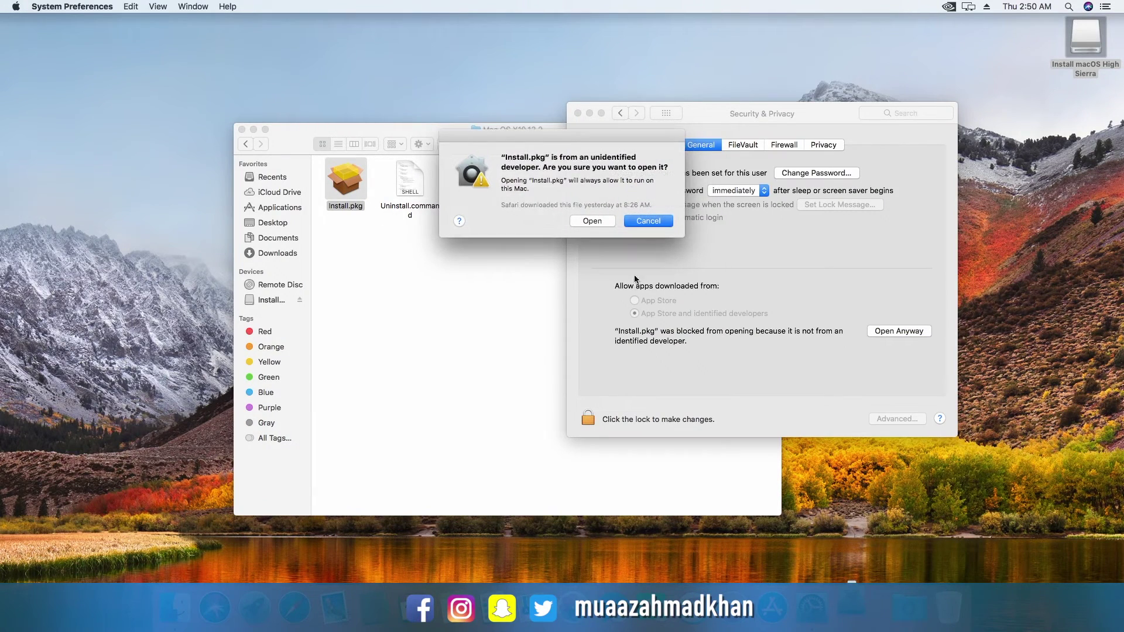
- Allow the unidentified package, agree to the license, install the TP-Link driver and restart
left_click(592, 221)
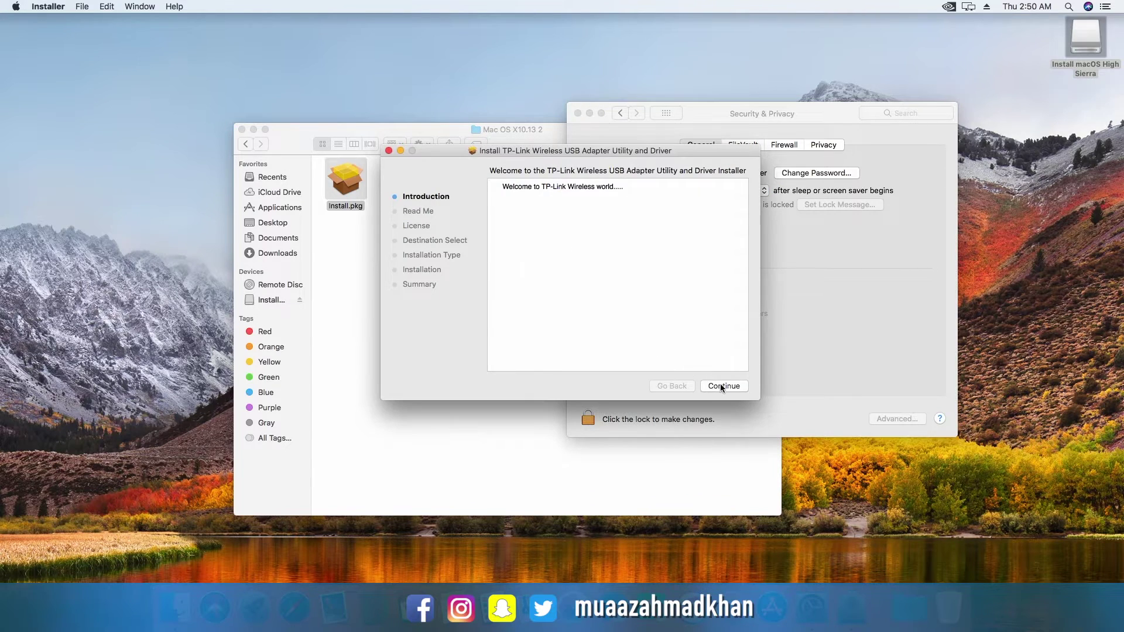
left_click(723, 386)
left_click(722, 385)
left_click(688, 246)
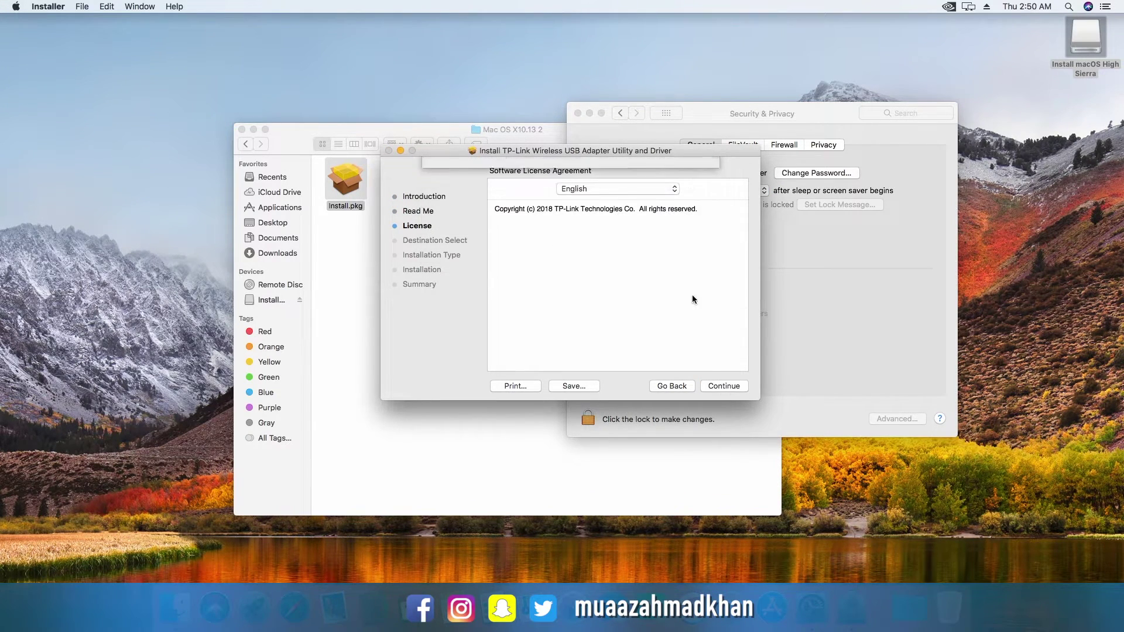
left_click(724, 386)
left_click(728, 386)
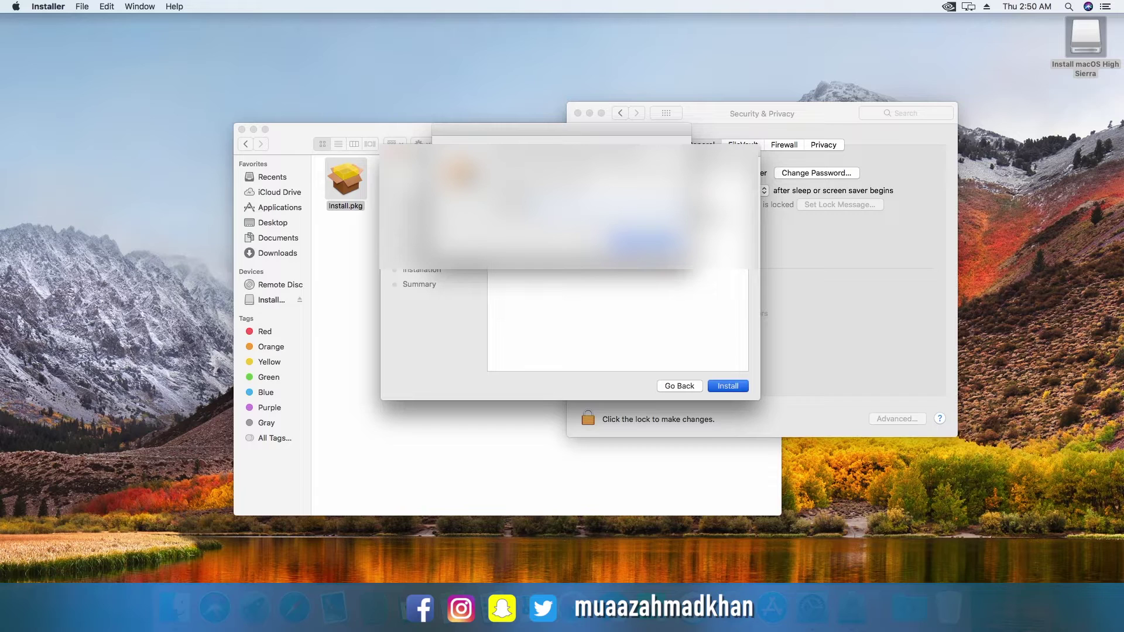
left_click(638, 240)
left_click(644, 215)
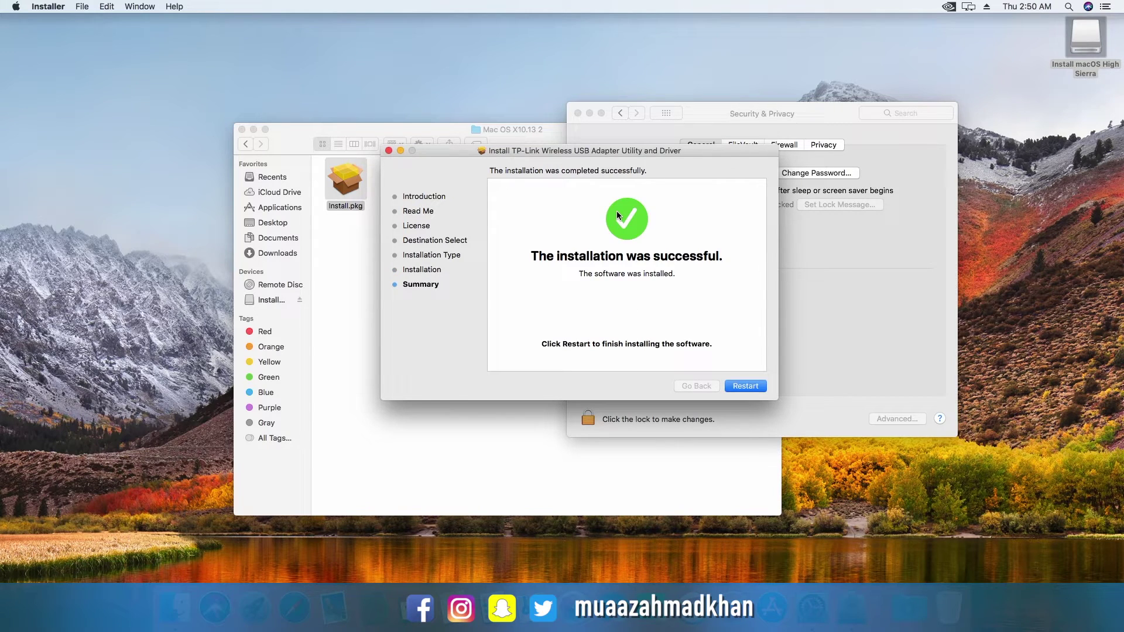
left_click(744, 386)
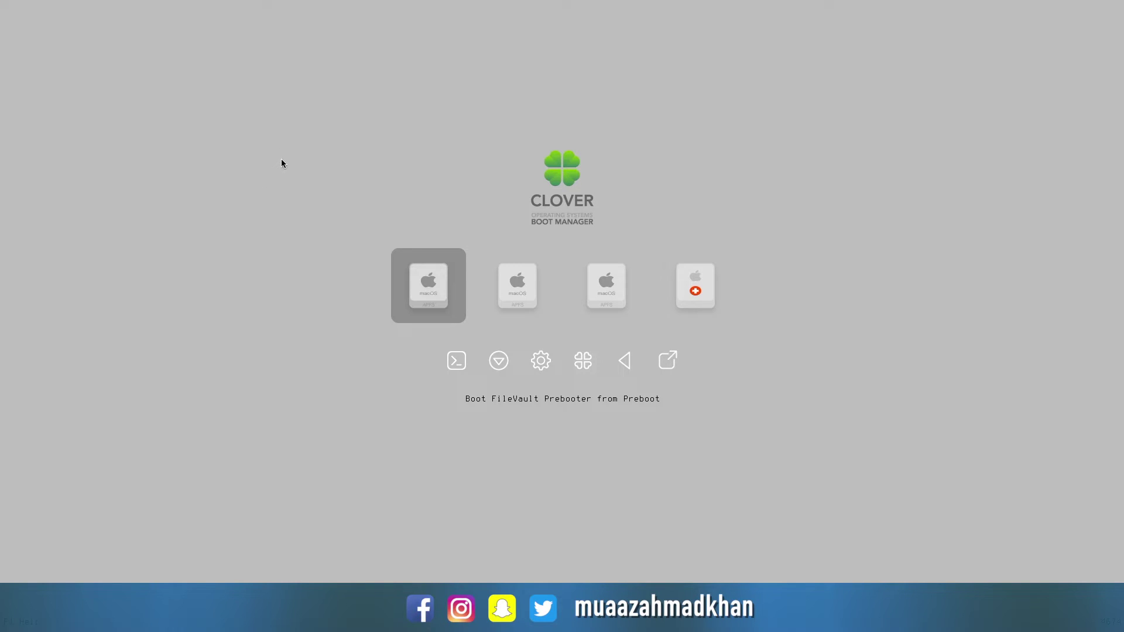
- Select the macOS SSD HS entry in Clover and boot it
key("Right")
key("Right")
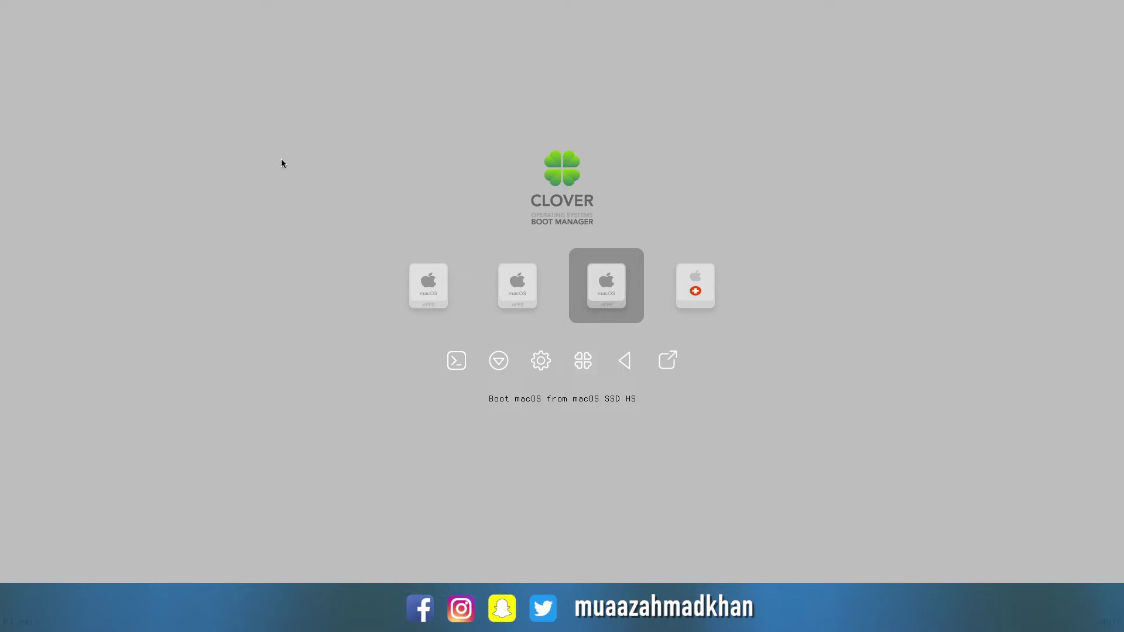
key("Return")
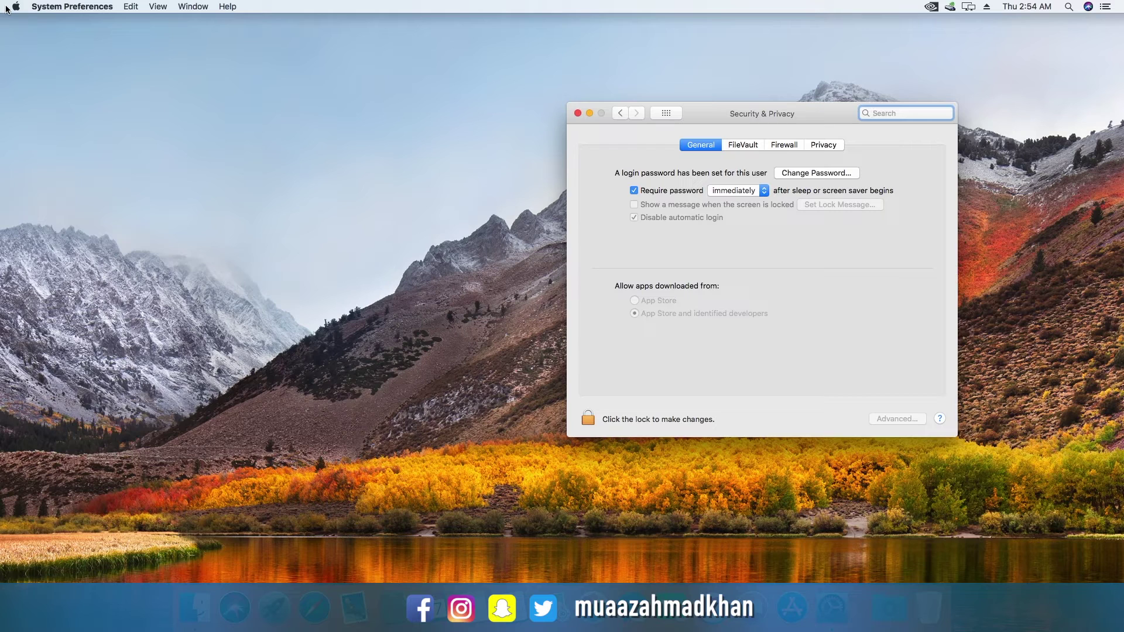
- Close the Security & Privacy window and show the Geekbench result page full screen
left_click(7, 9)
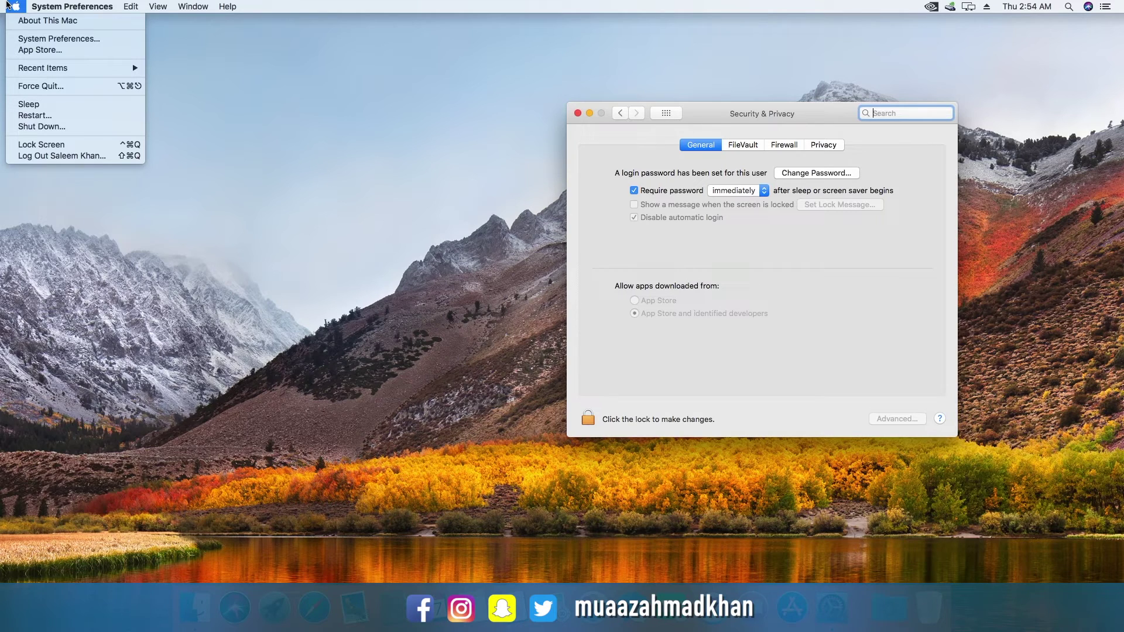
mouse_move(52, 8)
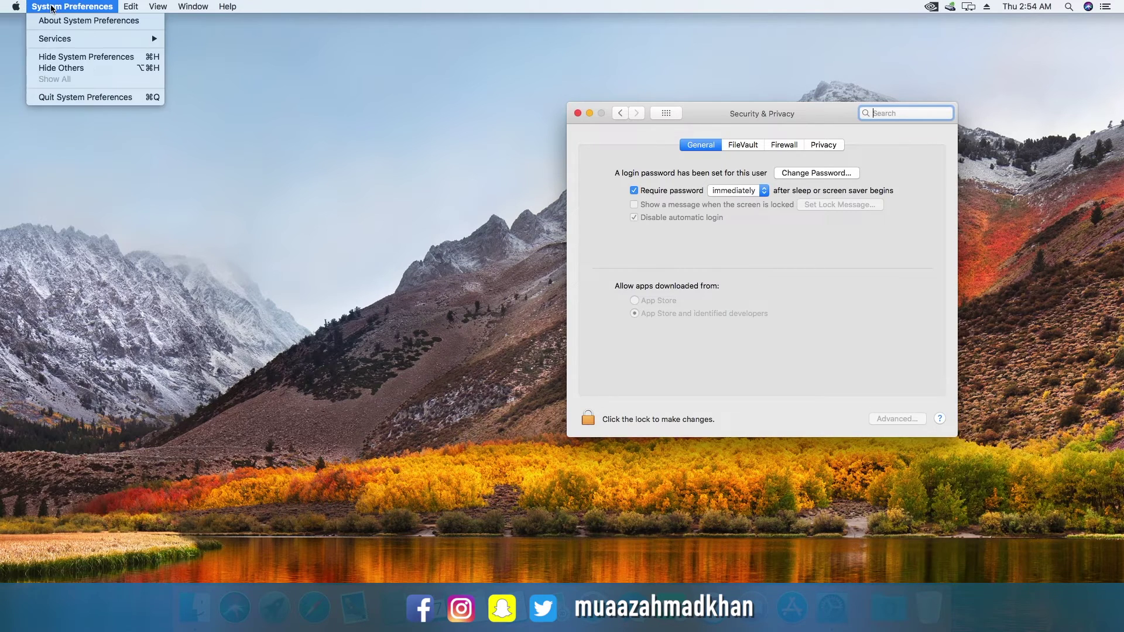
left_click(544, 220)
left_click(543, 220)
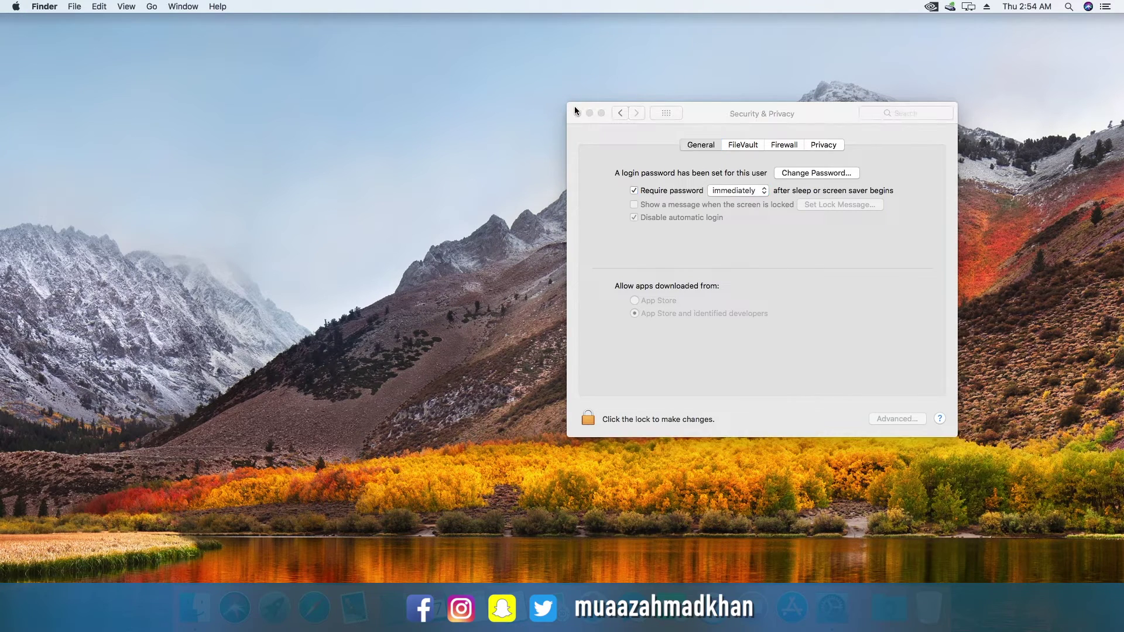
left_click(578, 113)
left_click(16, 6)
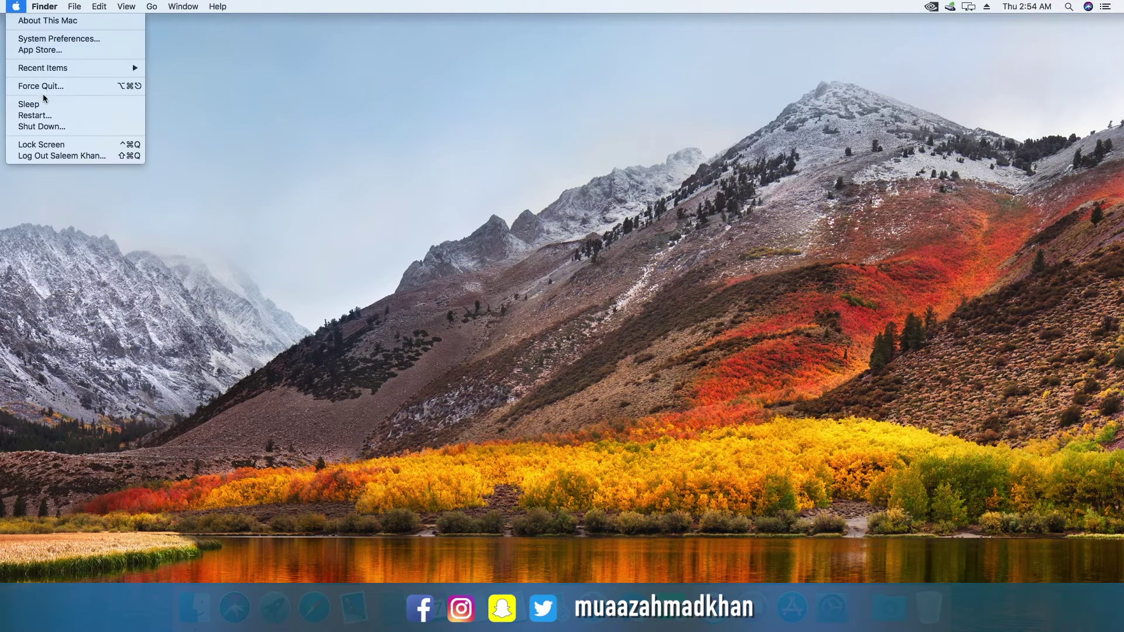
left_click(342, 207)
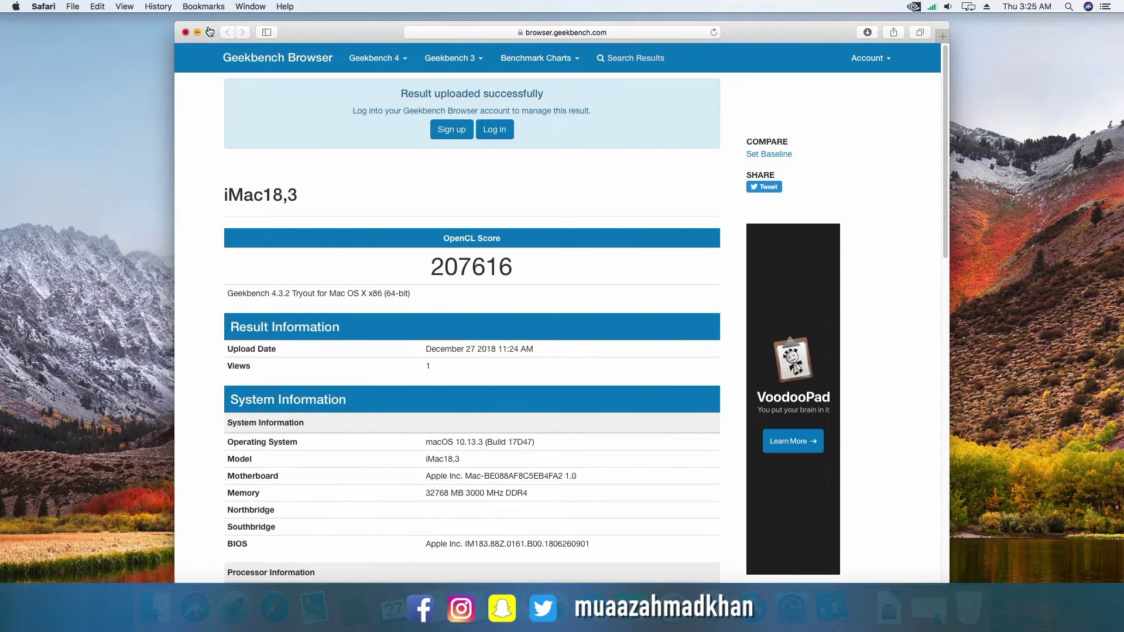
left_click(210, 33)
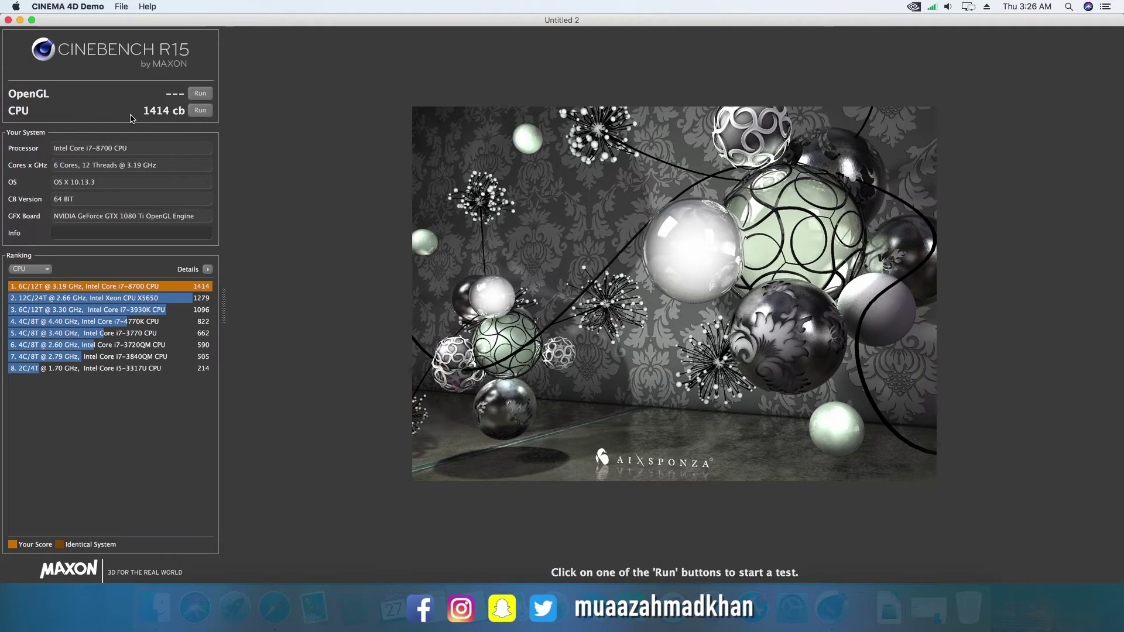
- Run the Cinebench R15 CPU render test (1571 cb, ranked first), then start the OpenGL test
left_click(200, 93)
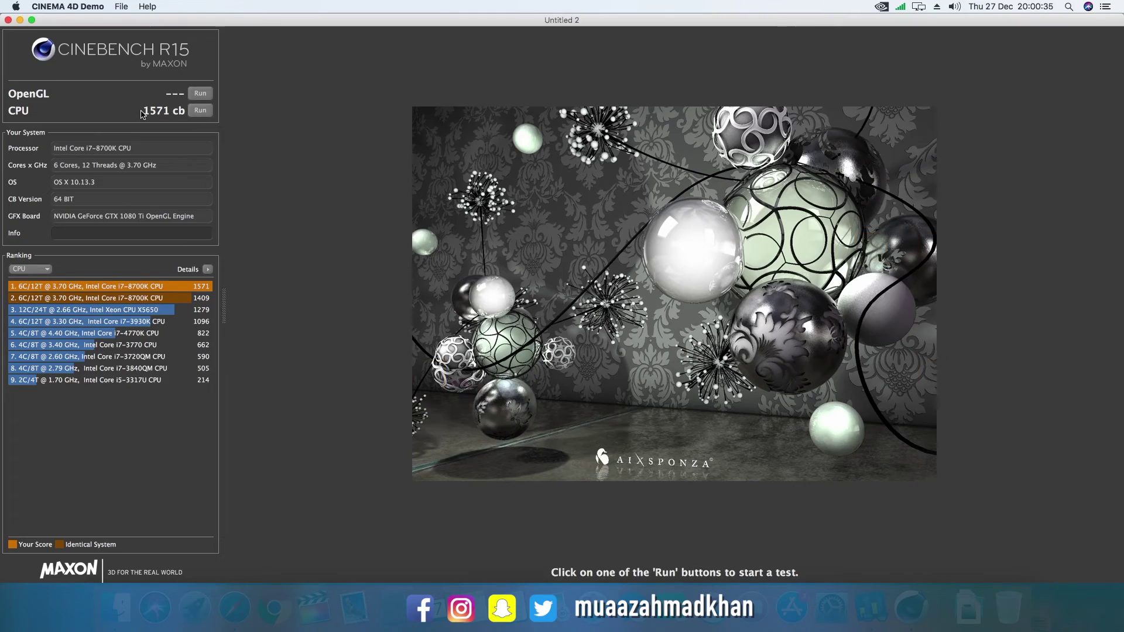
left_click(200, 93)
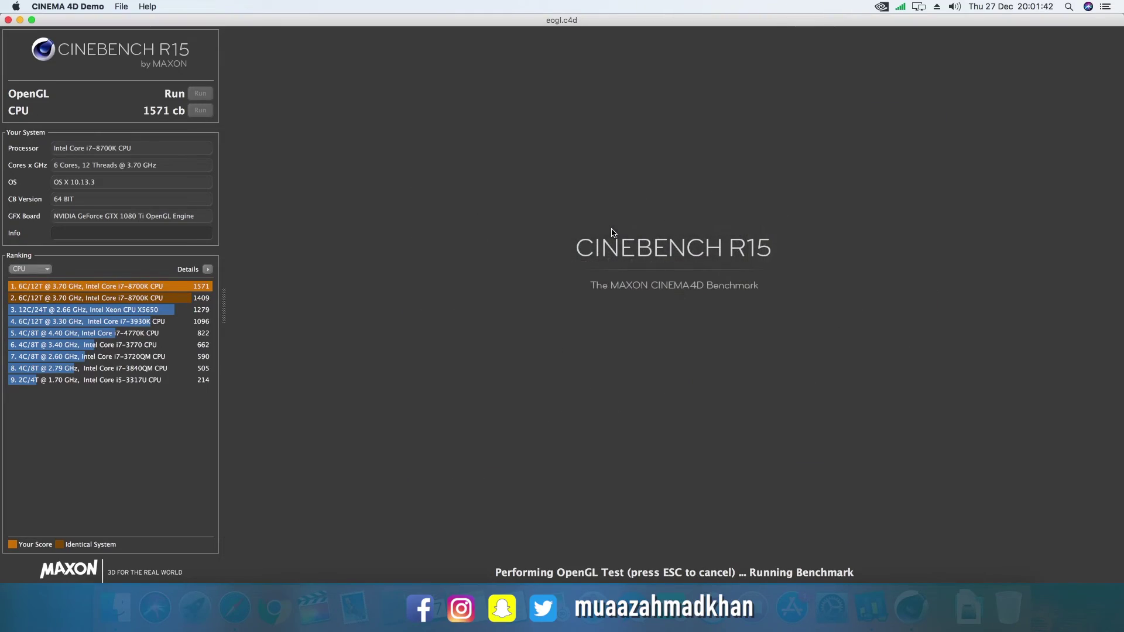